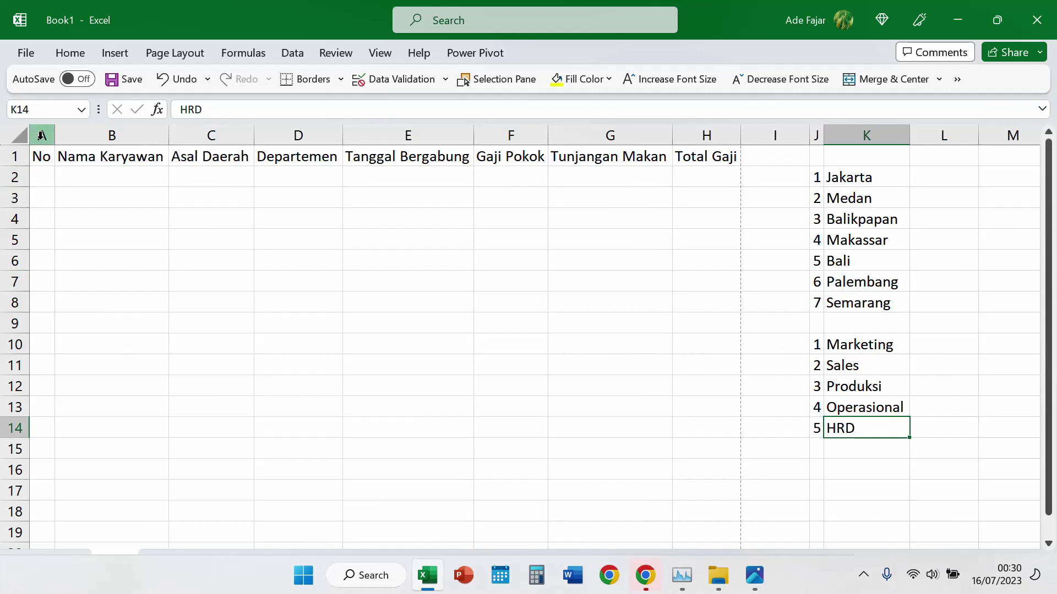
pyautogui.click(41, 137)
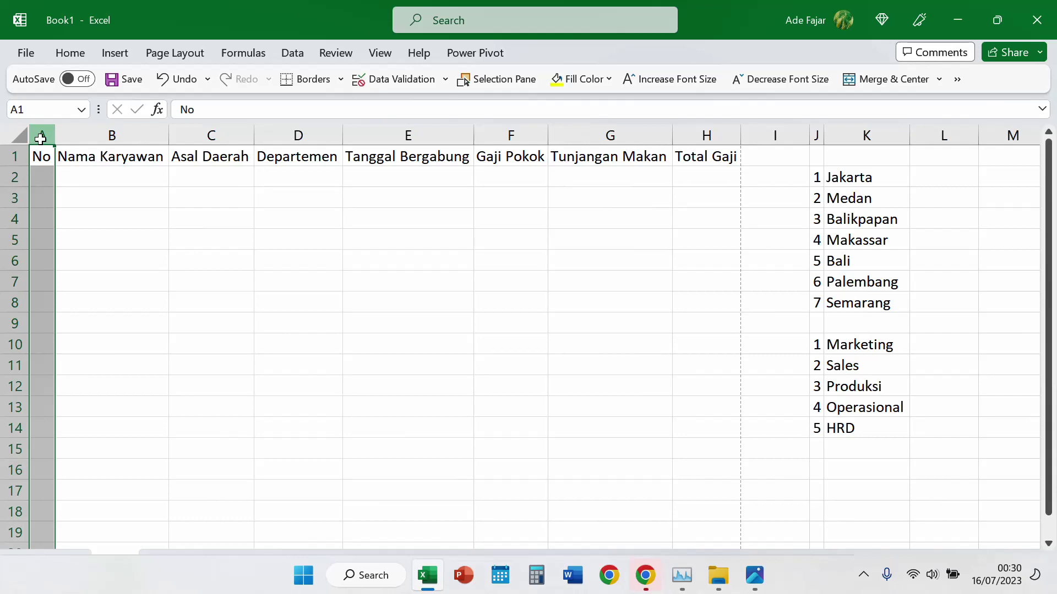
pyautogui.click(99, 133)
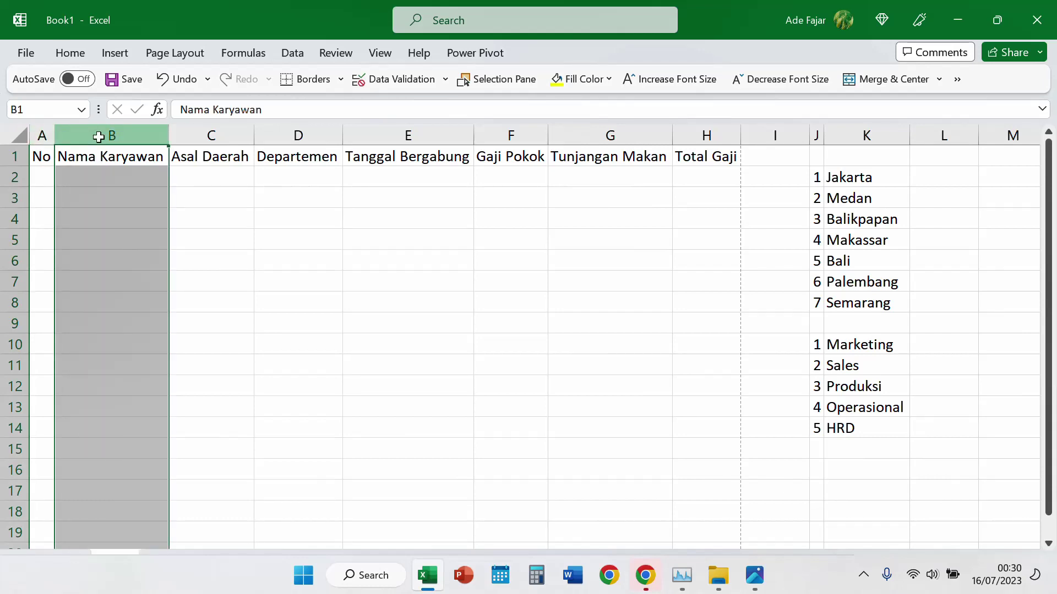
pyautogui.click(207, 138)
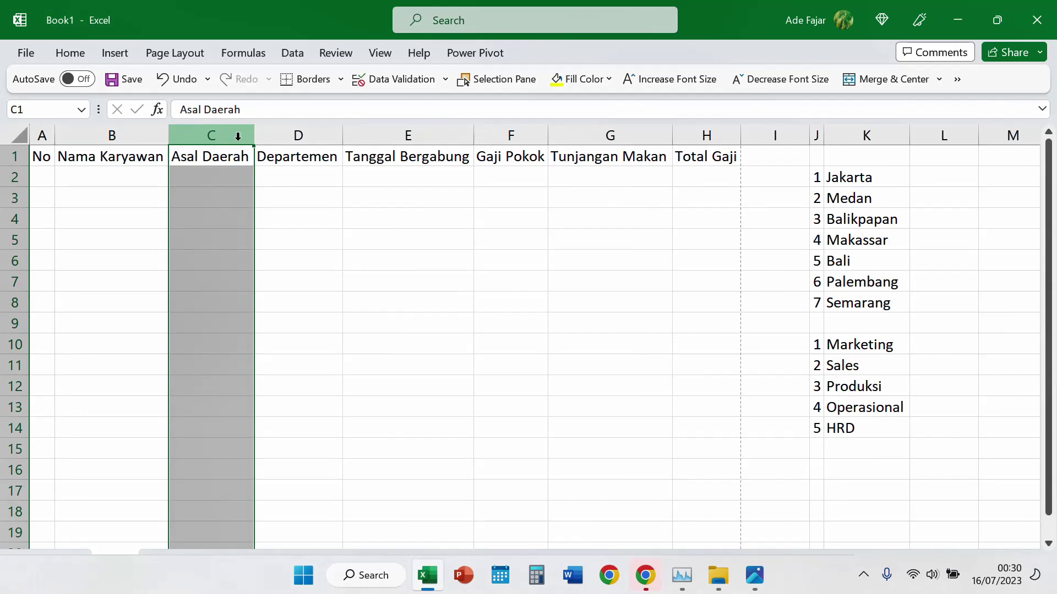
pyautogui.click(295, 136)
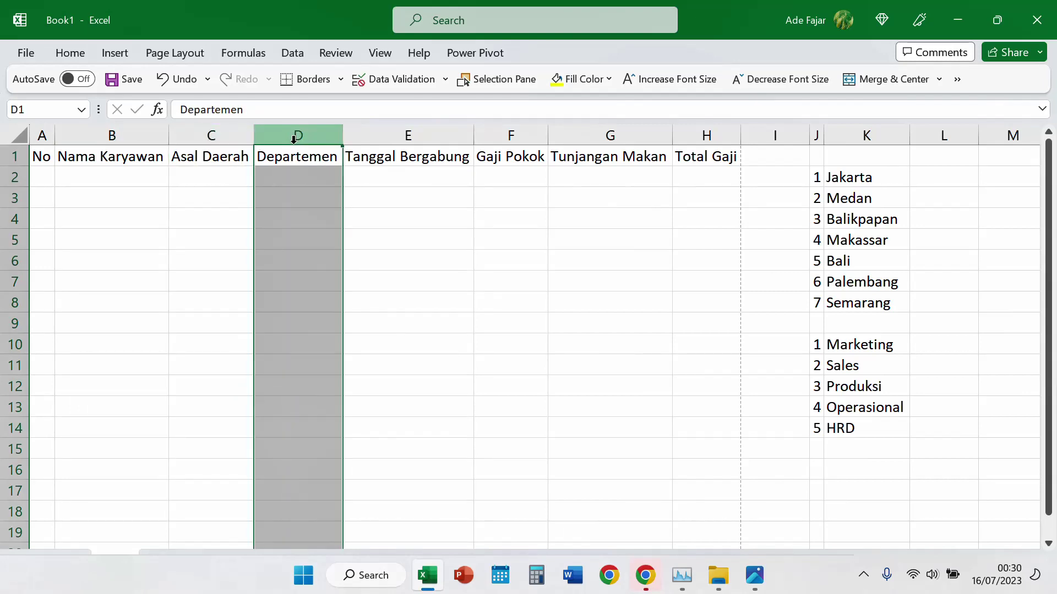
pyautogui.click(693, 134)
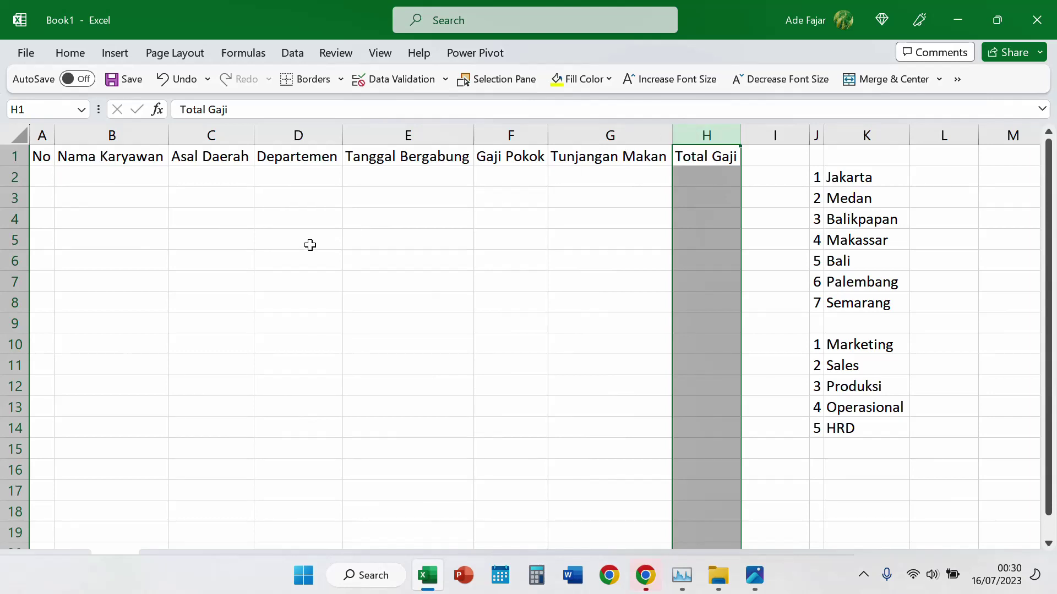
# Step: Enter the formula =SEQUENCE(100000) in cell A2 to number the rows under No
pyautogui.click(48, 182)
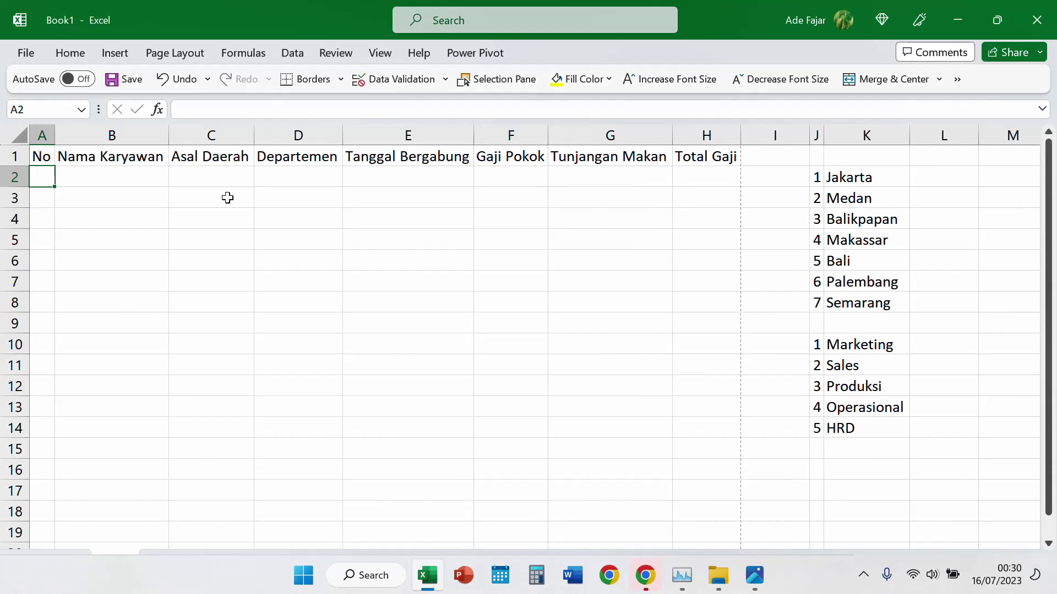
pyautogui.write('=')
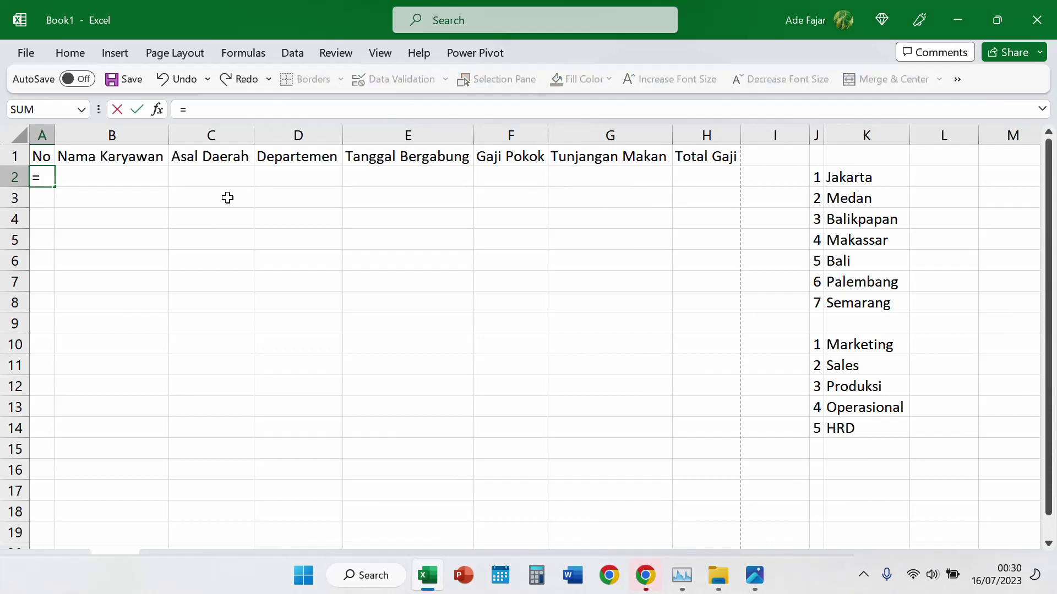
pyautogui.write('se')
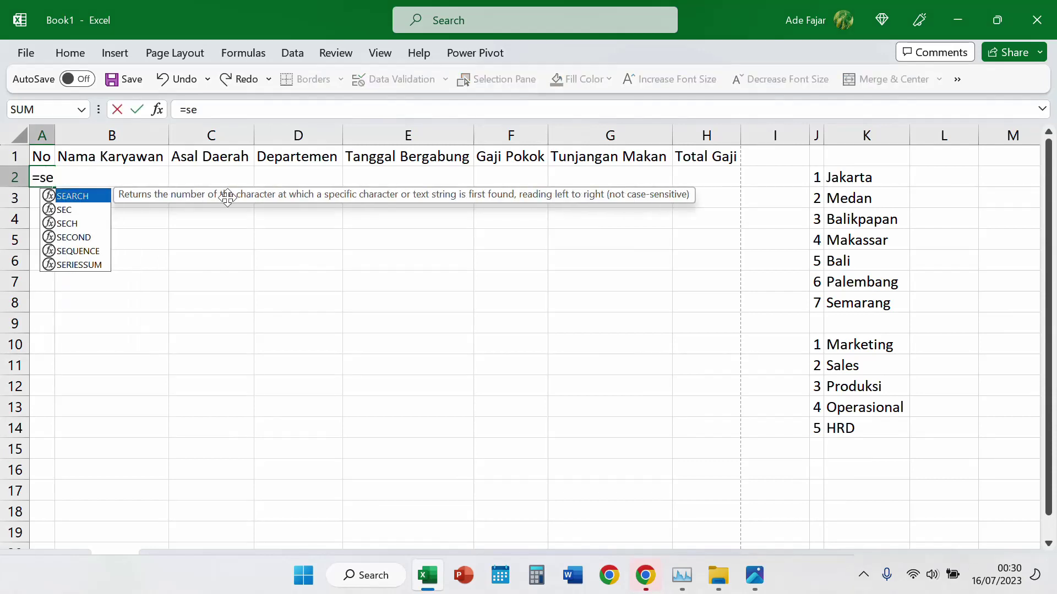
pyautogui.write('qu')
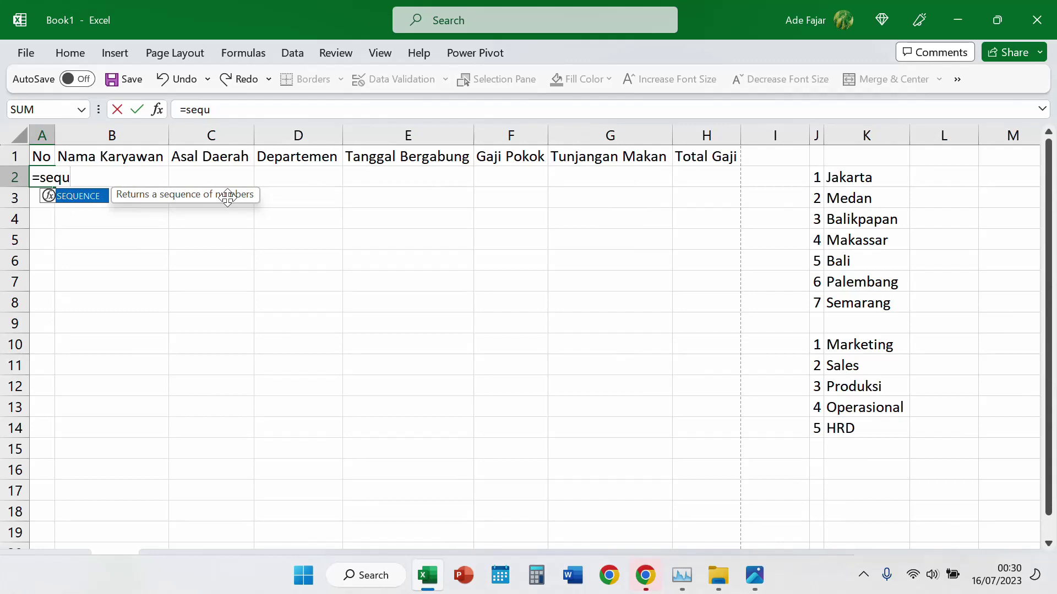
pyautogui.press('Tab')
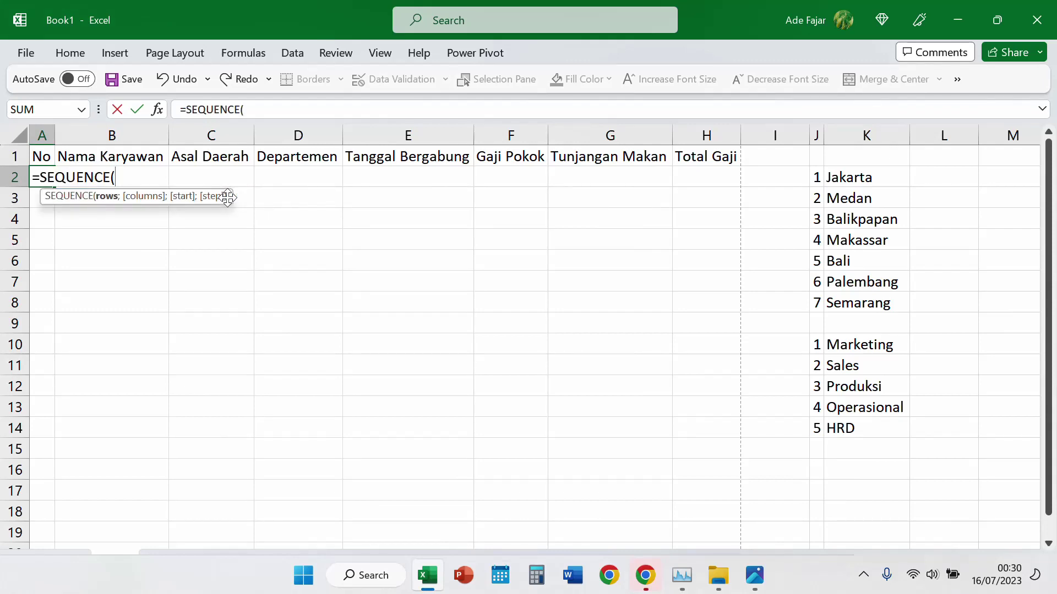
pyautogui.write('100000')
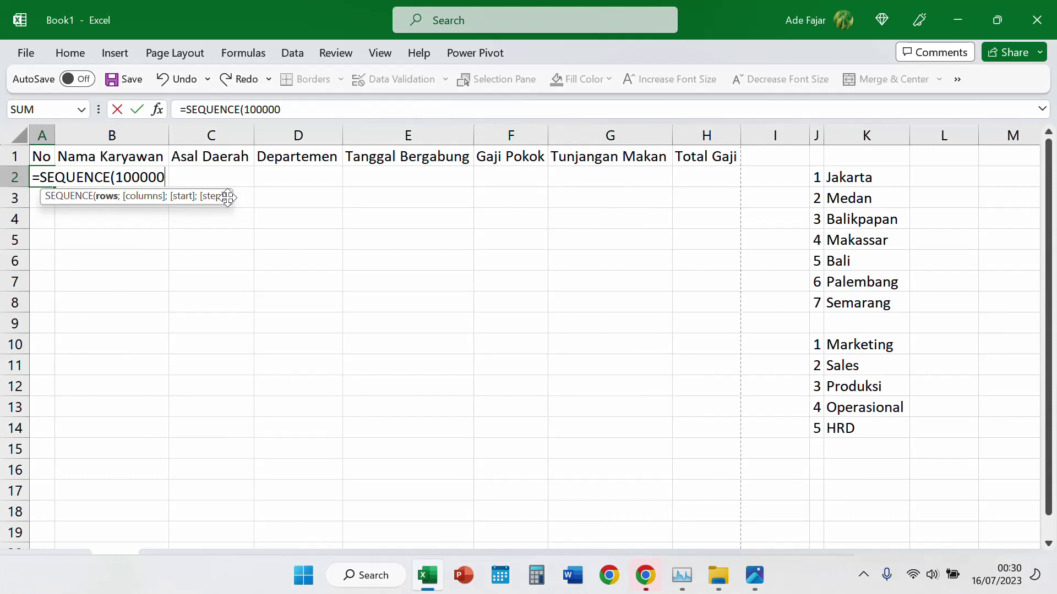
pyautogui.write(')')
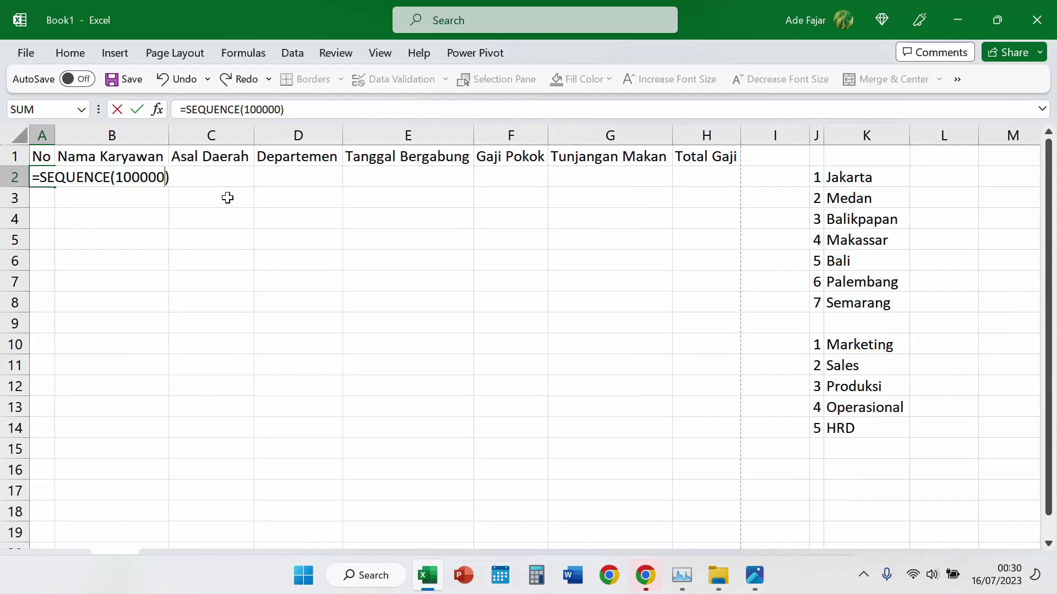
pyautogui.press('Return')
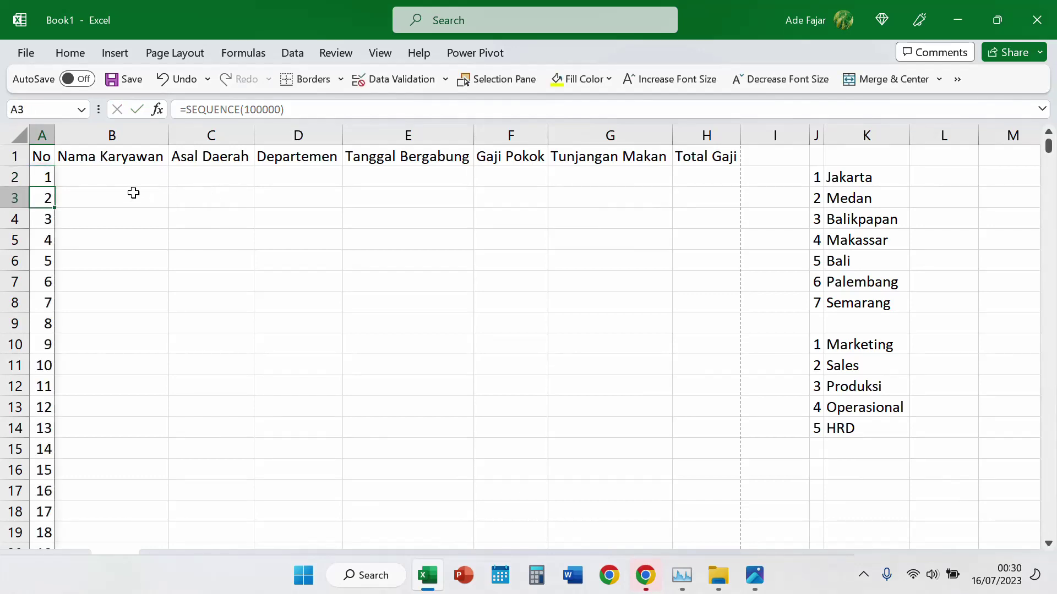
# Step: Go to the last number in column A and fit the column width to its contents
pyautogui.click(49, 175)
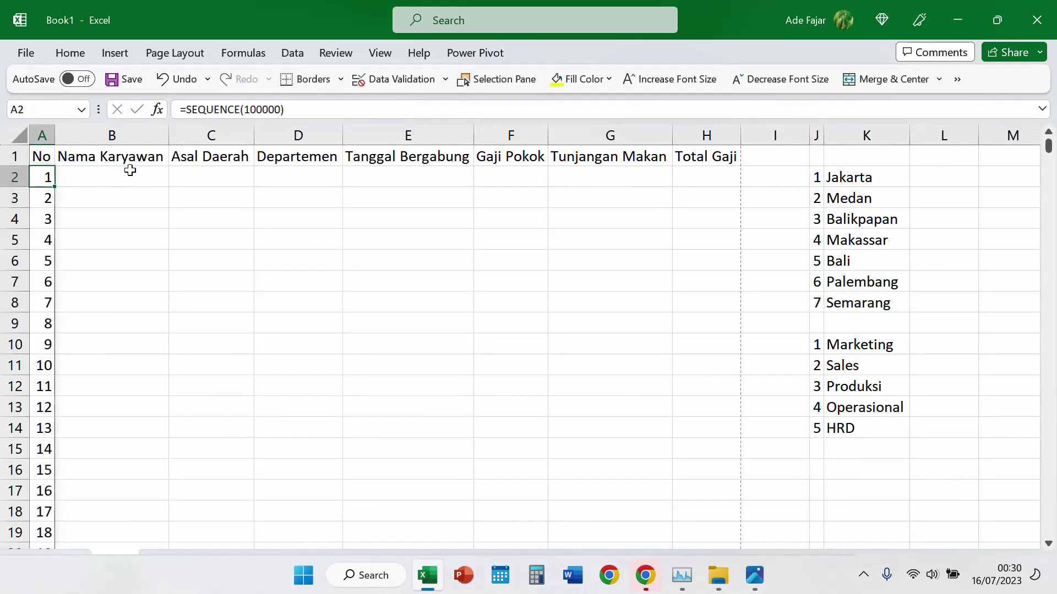
pyautogui.hotkey('ctrl', 'Down')
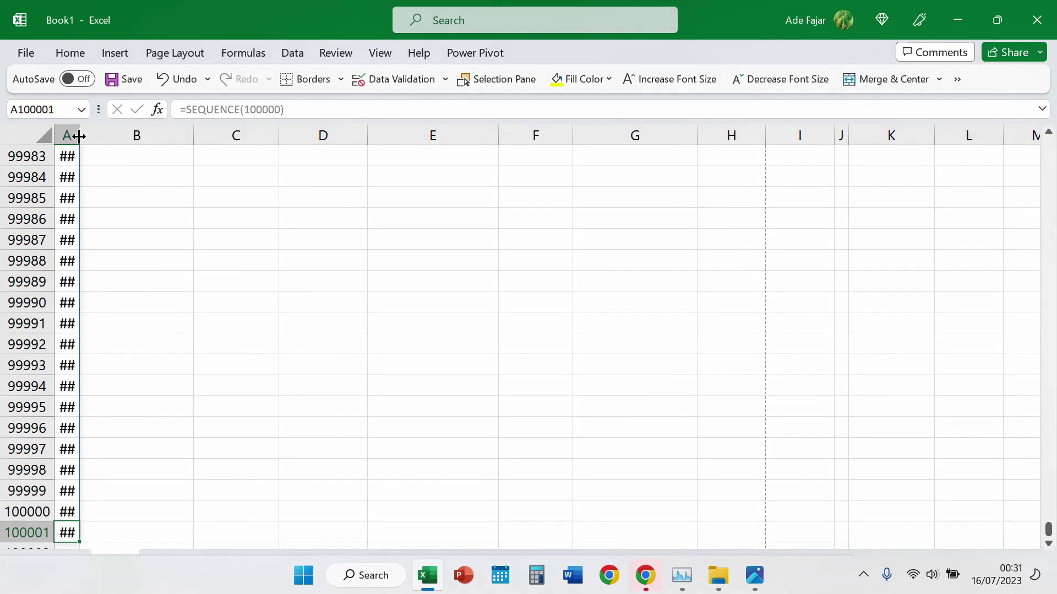
pyautogui.doubleClick(79, 137)
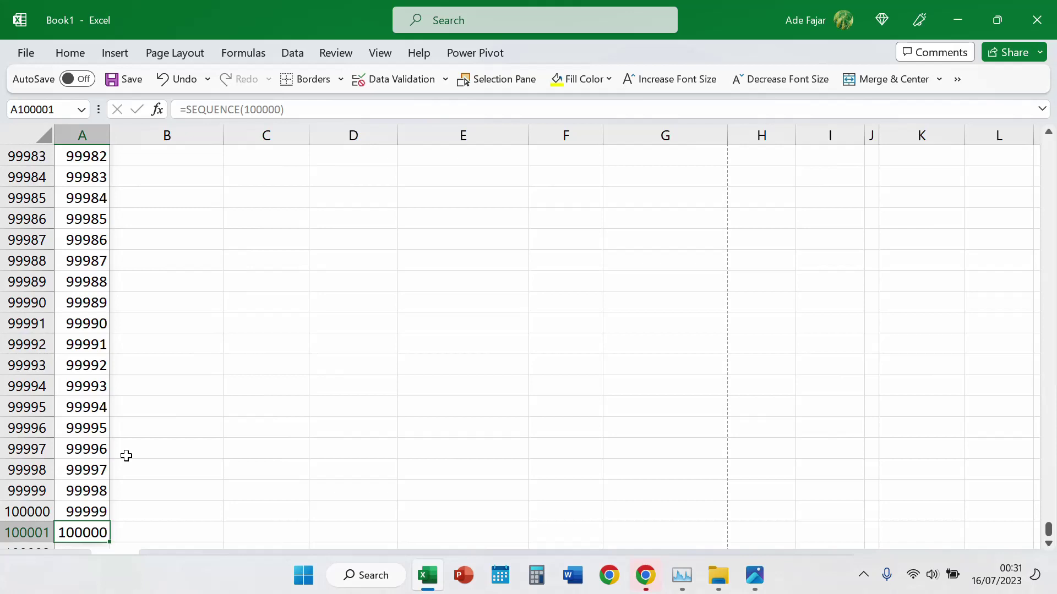
# Step: Enter "Karyawan 1" in cell B2 and fill the series down alongside all the numbered rows
pyautogui.hotkey('ctrl', 'Home')
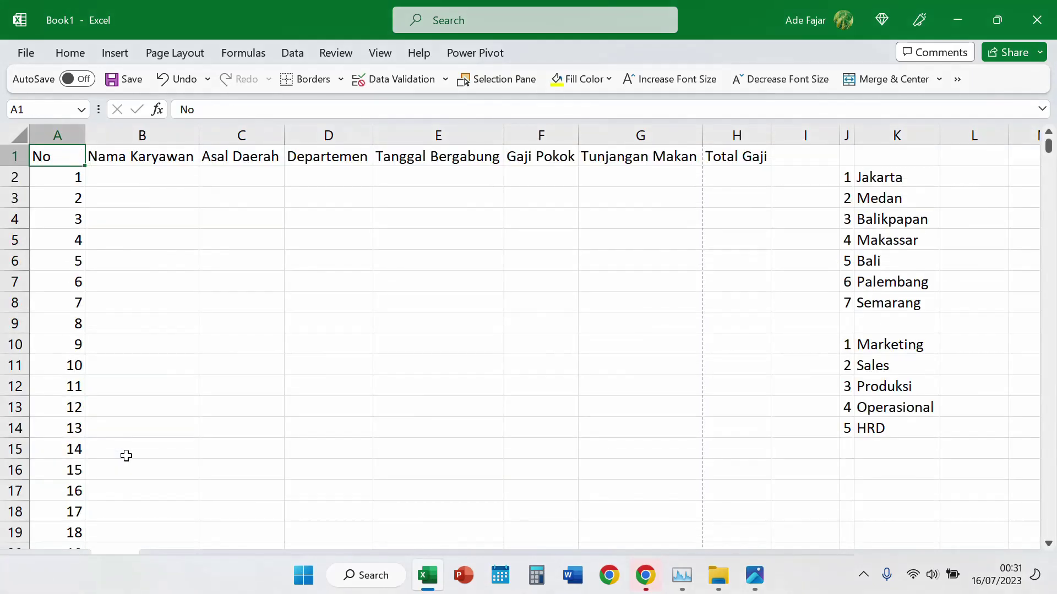
pyautogui.press('Right')
pyautogui.press('Down')
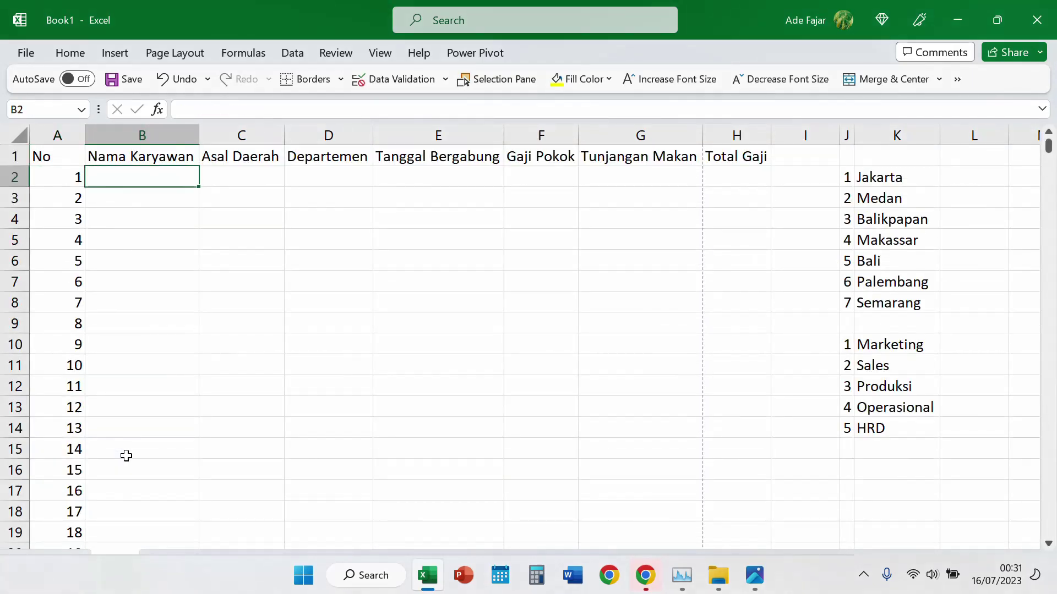
pyautogui.write('Ka')
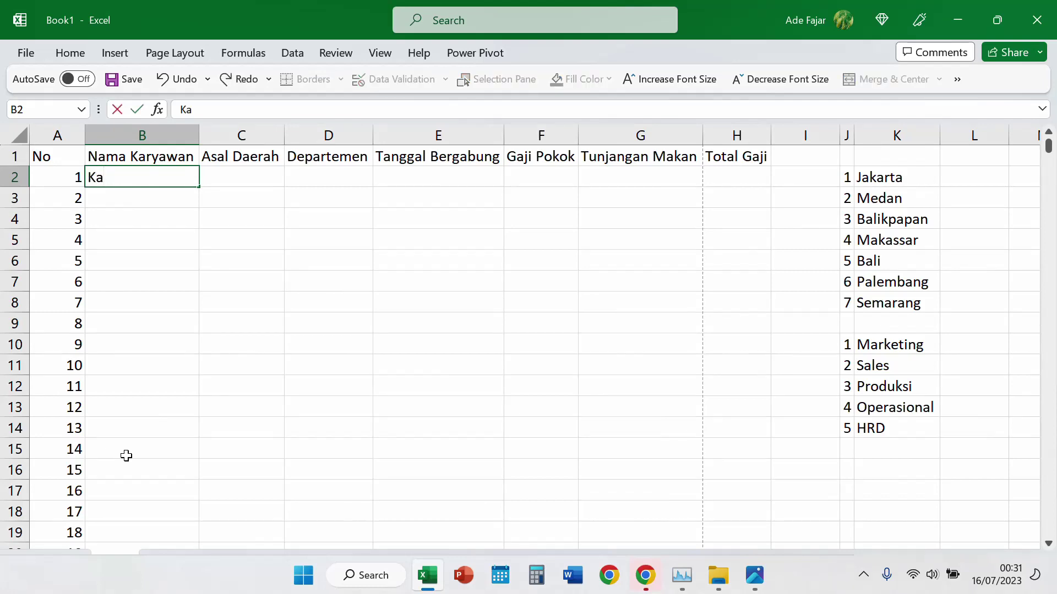
pyautogui.write('ryawan 1')
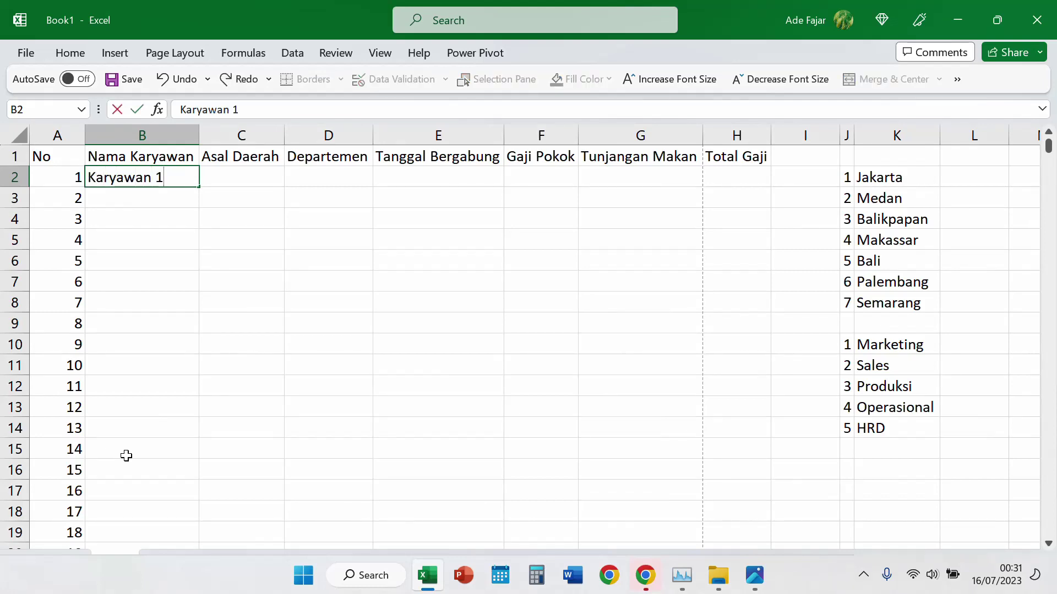
pyautogui.press('Return')
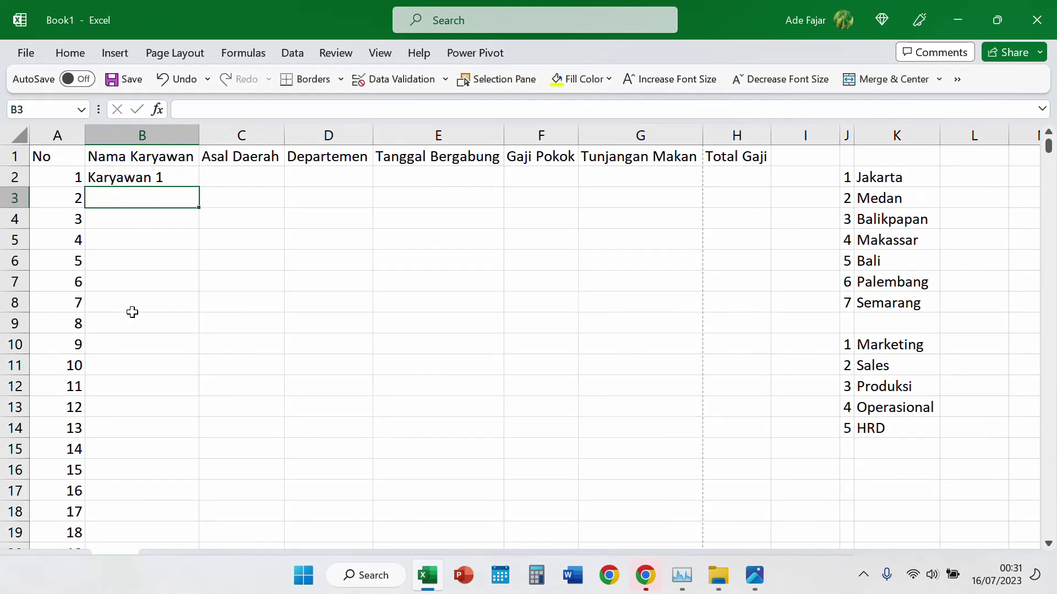
pyautogui.click(189, 181)
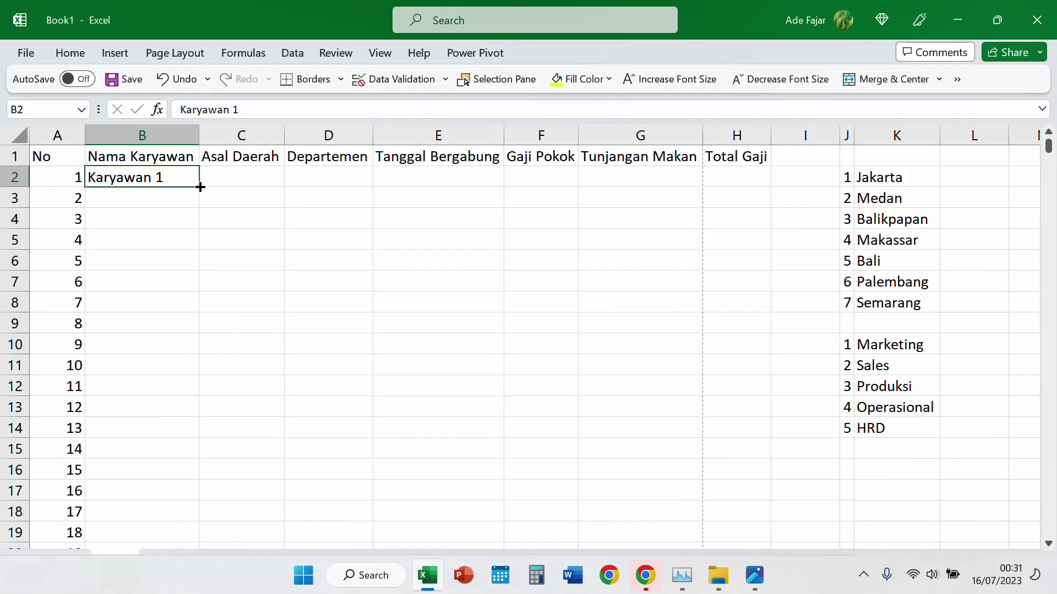
pyautogui.doubleClick(200, 187)
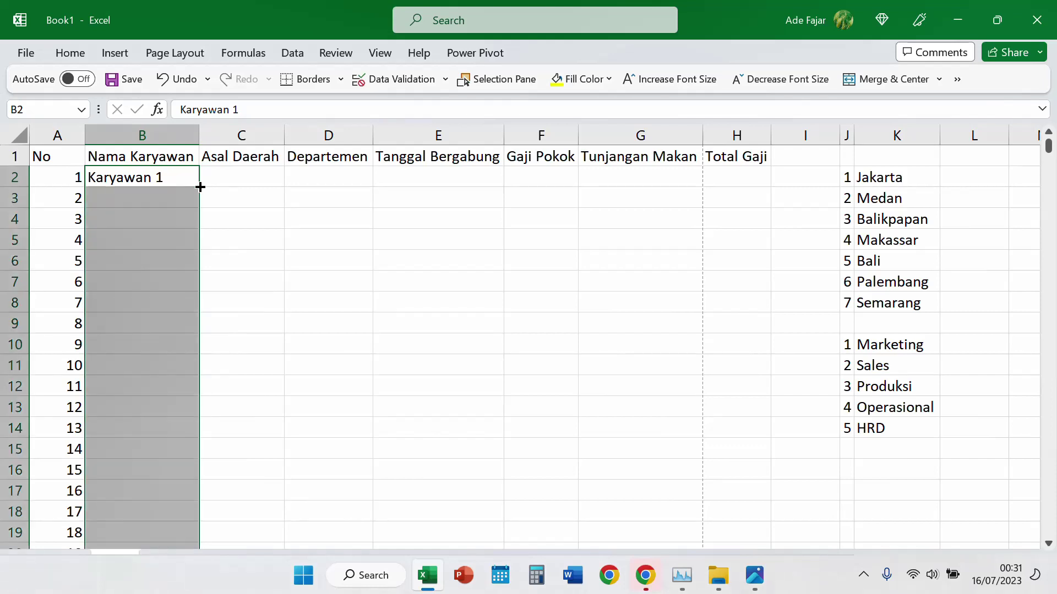
# Step: Go to the last employee name in column B and fit the column width to its contents
pyautogui.click(161, 218)
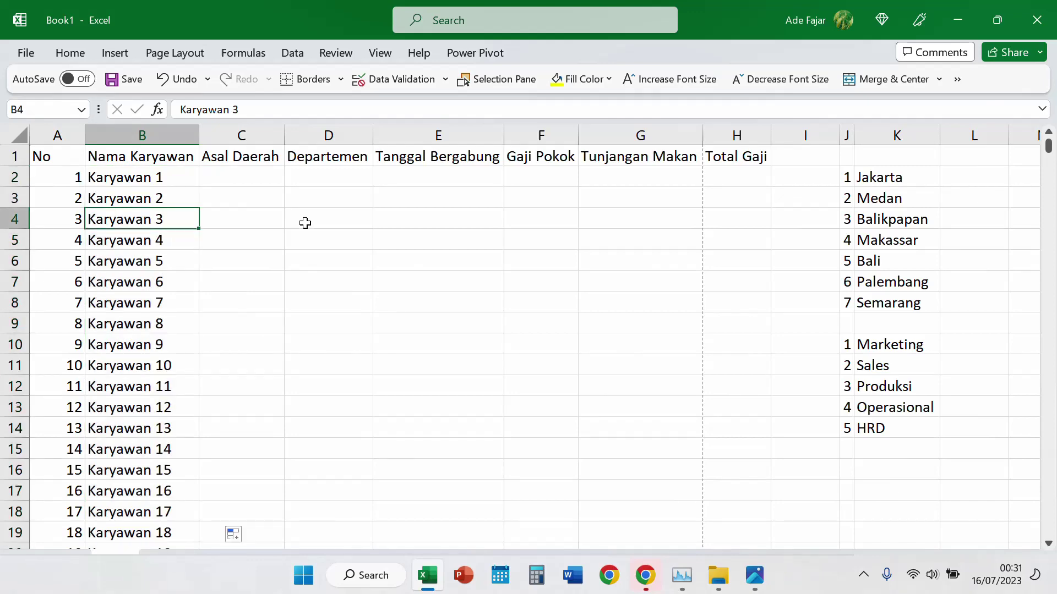
pyautogui.hotkey('ctrl', 'Down')
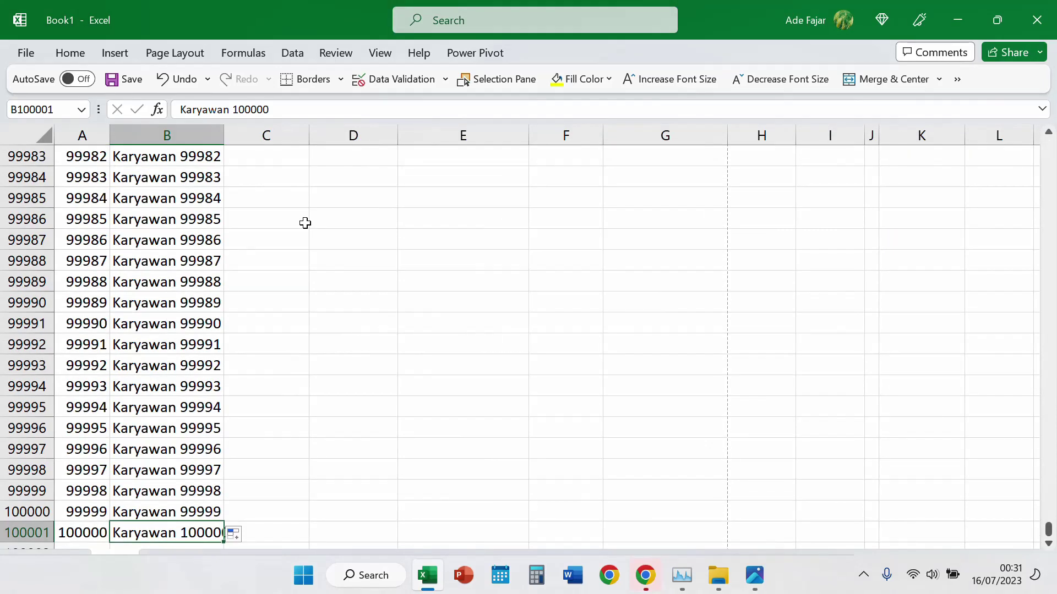
pyautogui.doubleClick(223, 136)
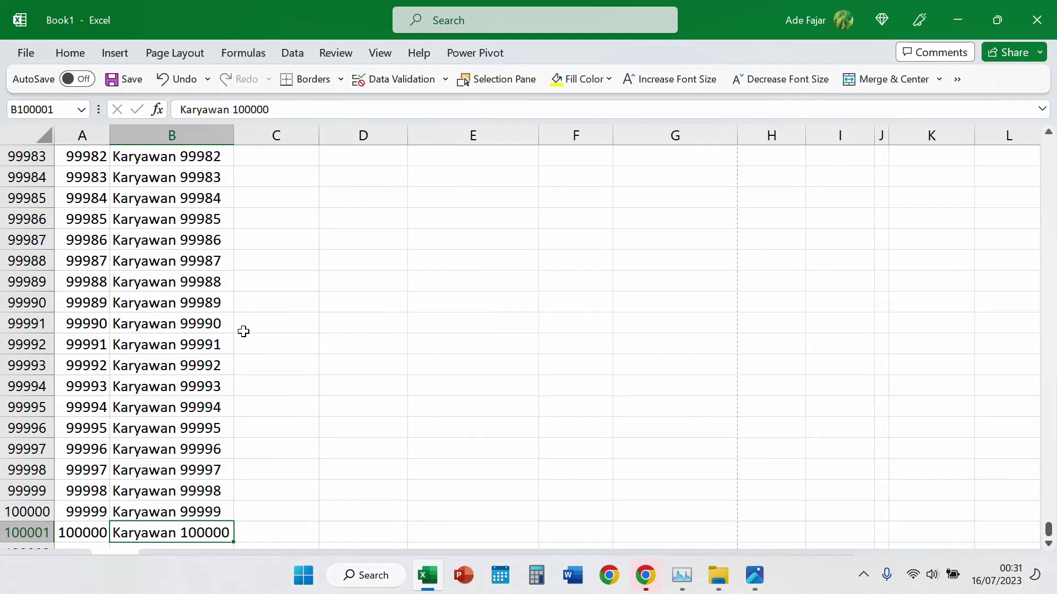
# Step: Go back up to cell C2 under Asal Daerah and start a CHOOSE formula there
pyautogui.hotkey('ctrl', 'Up')
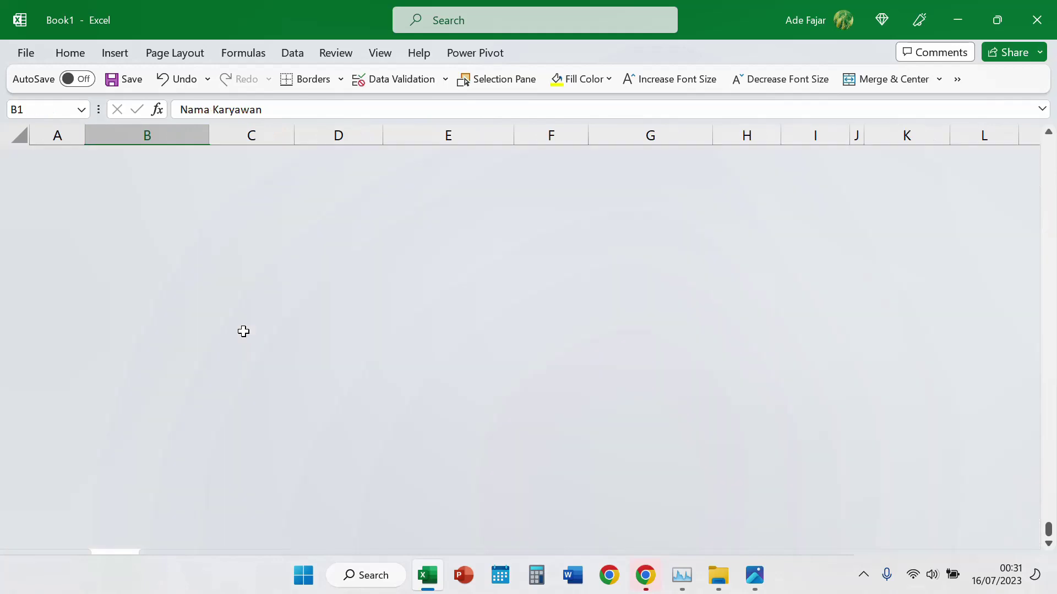
pyautogui.press('Right')
pyautogui.press('Down')
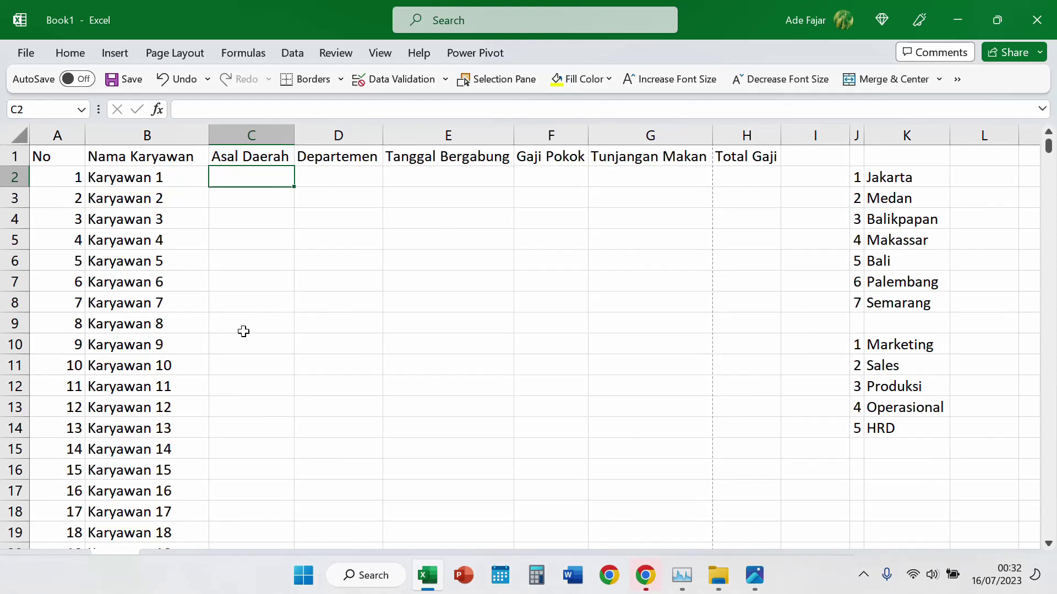
pyautogui.write('=c')
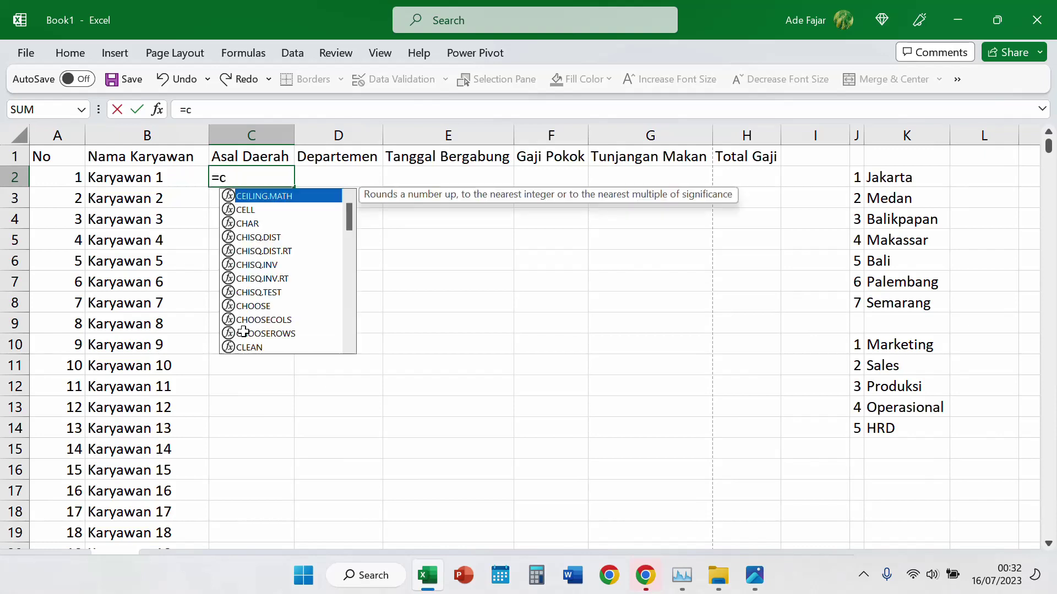
pyautogui.write('hoo')
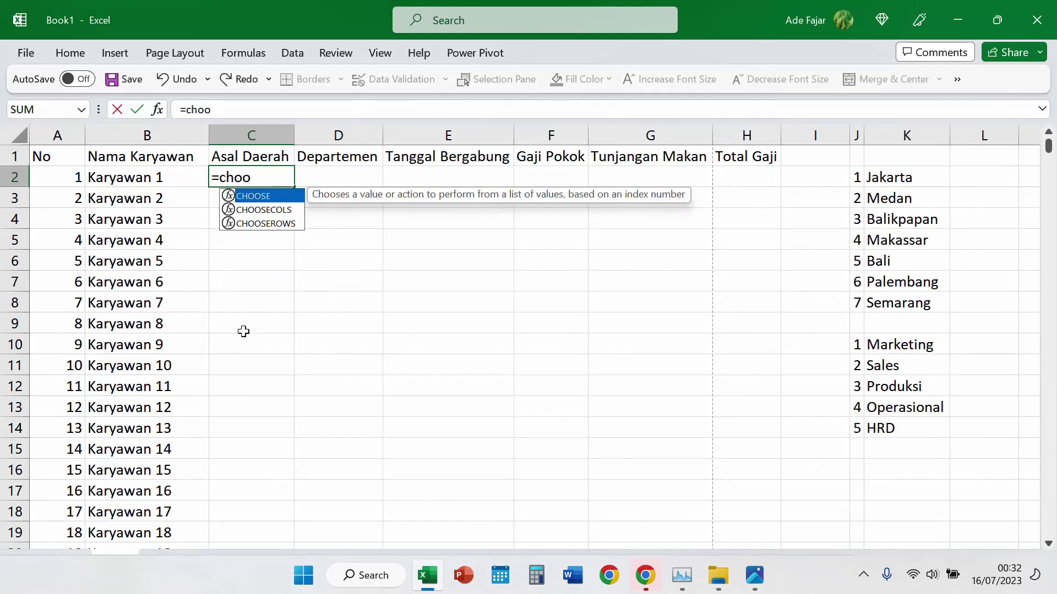
pyautogui.press('Tab')
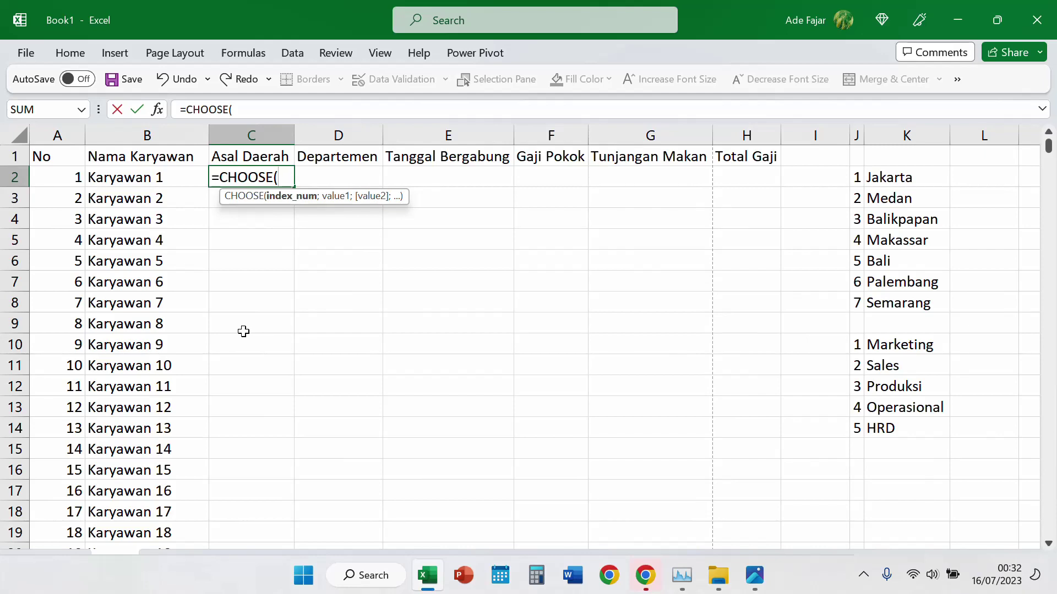
# Step: Set the index of the CHOOSE formula in C2 to RANDBETWEEN(1;7)
pyautogui.write('ra')
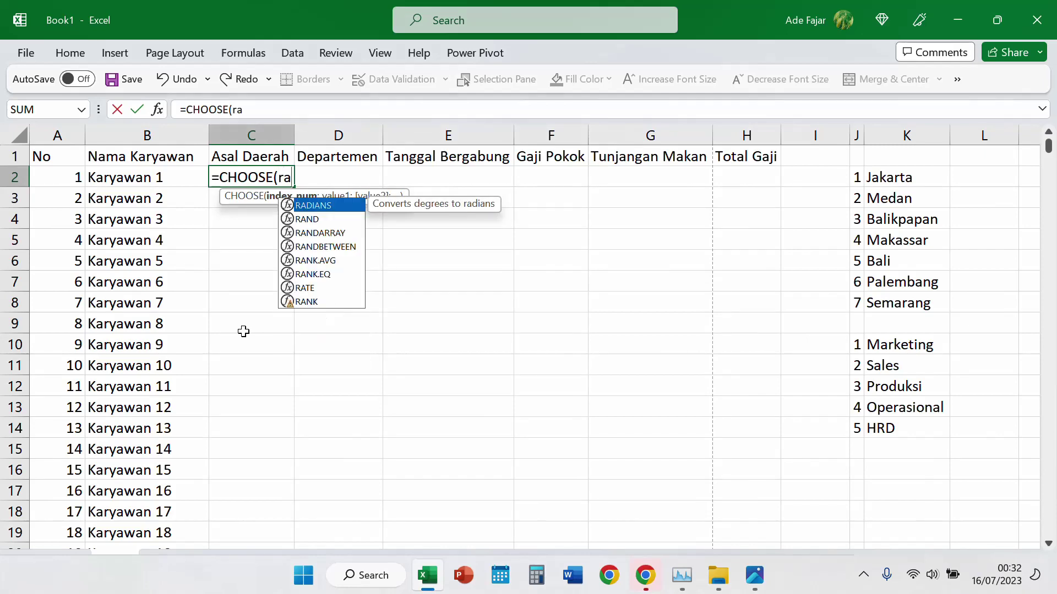
pyautogui.press('Down')
pyautogui.press('Down')
pyautogui.press('Down')
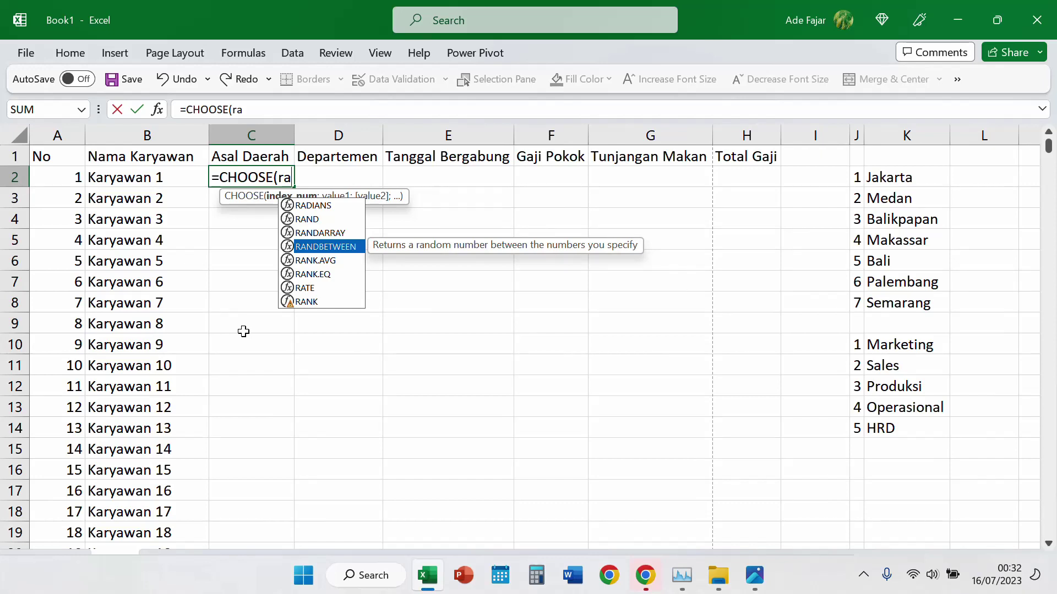
pyautogui.press('Tab')
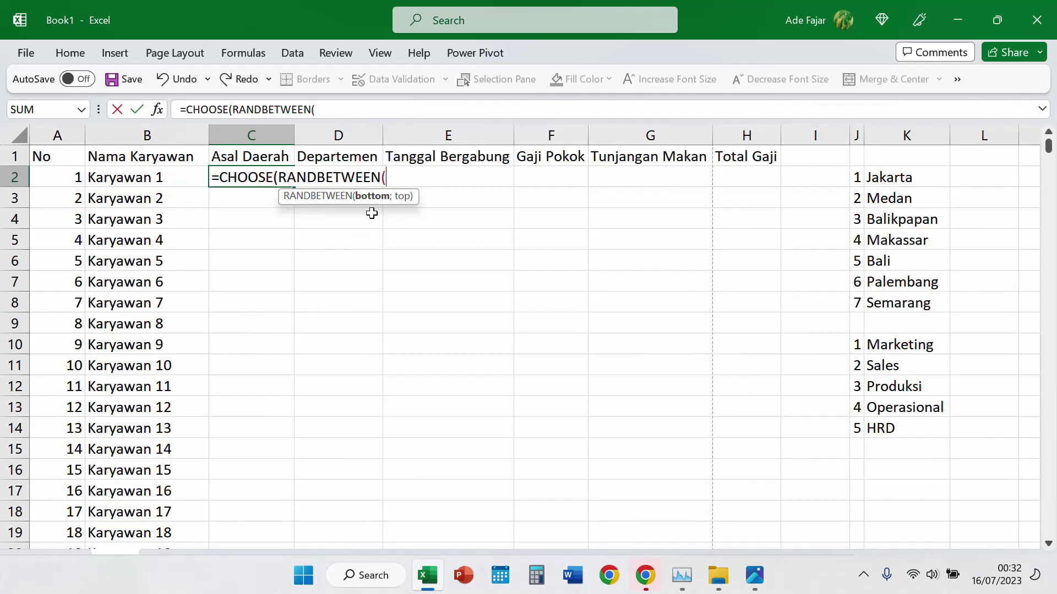
pyautogui.moveTo(399, 195); pyautogui.dragTo(498, 251)
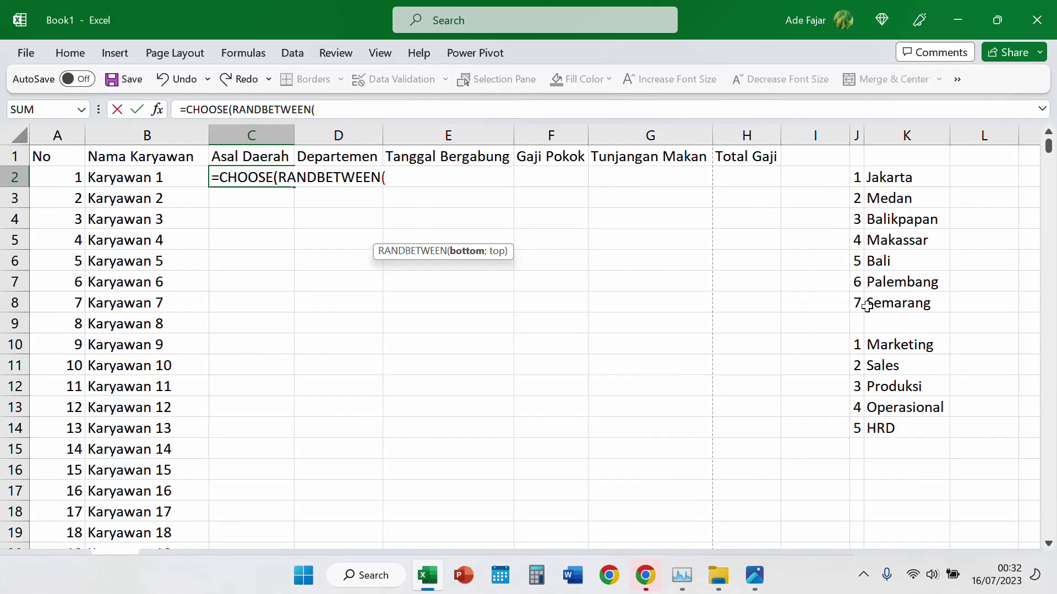
pyautogui.write('1;7')
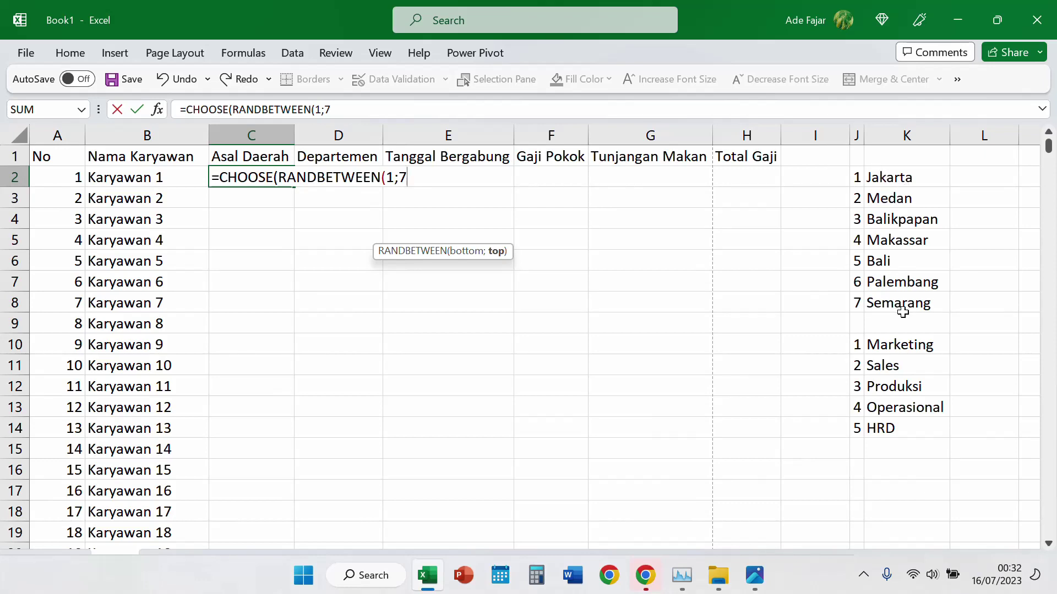
pyautogui.write(')')
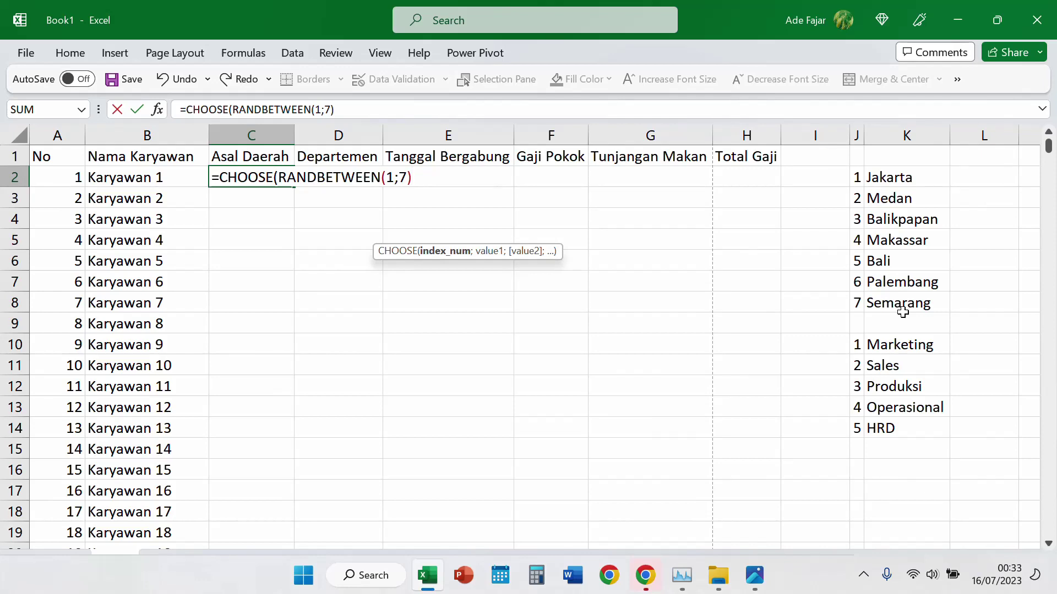
pyautogui.write(';')
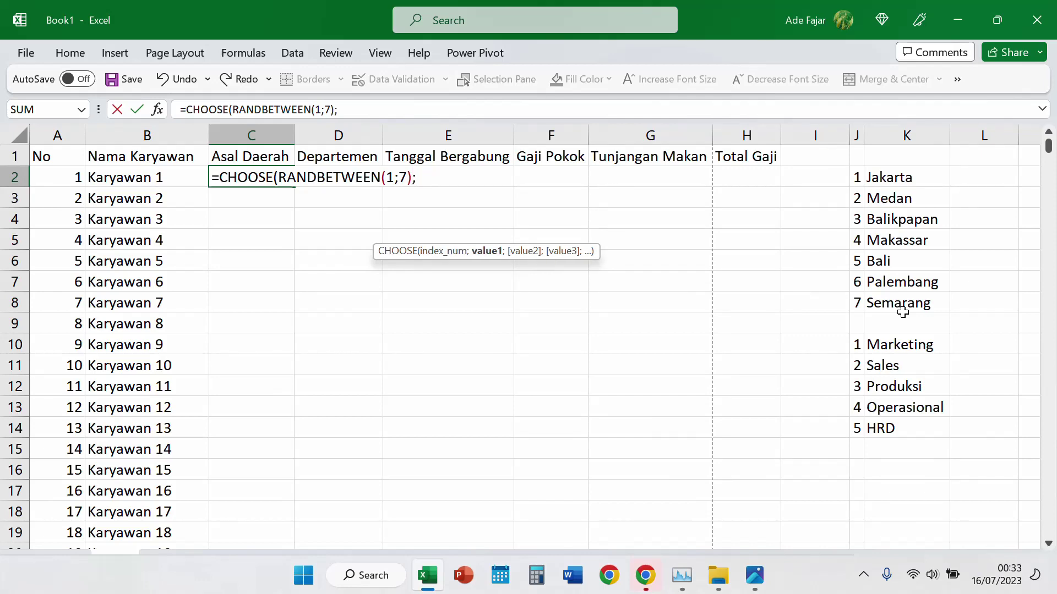
# Step: Add the seven city cells K2 through K8 as separate values of the CHOOSE formula, in list order
pyautogui.click(916, 180)
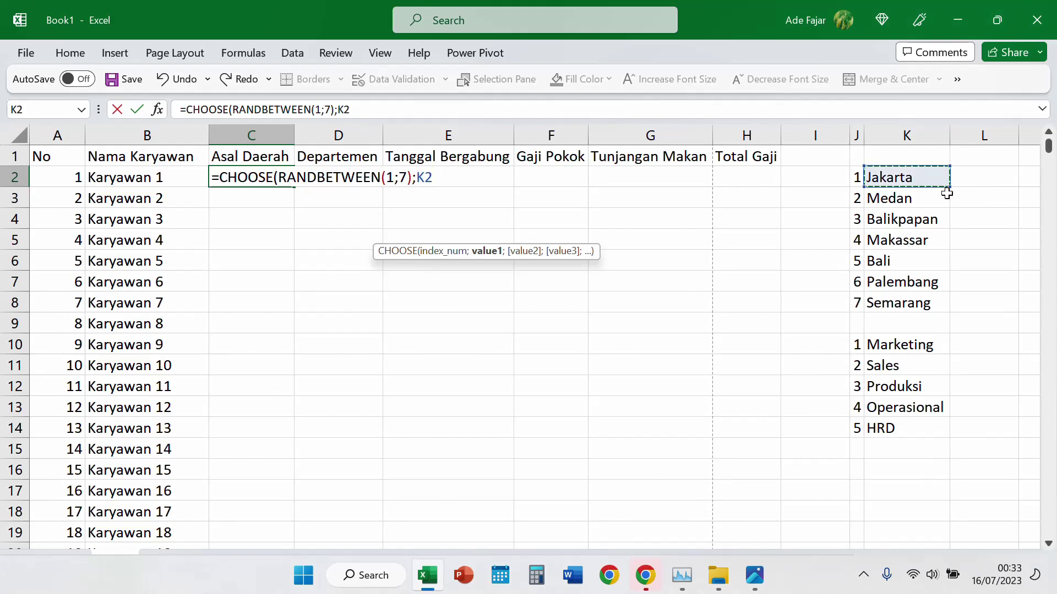
pyautogui.write(';')
pyautogui.click(947, 193)
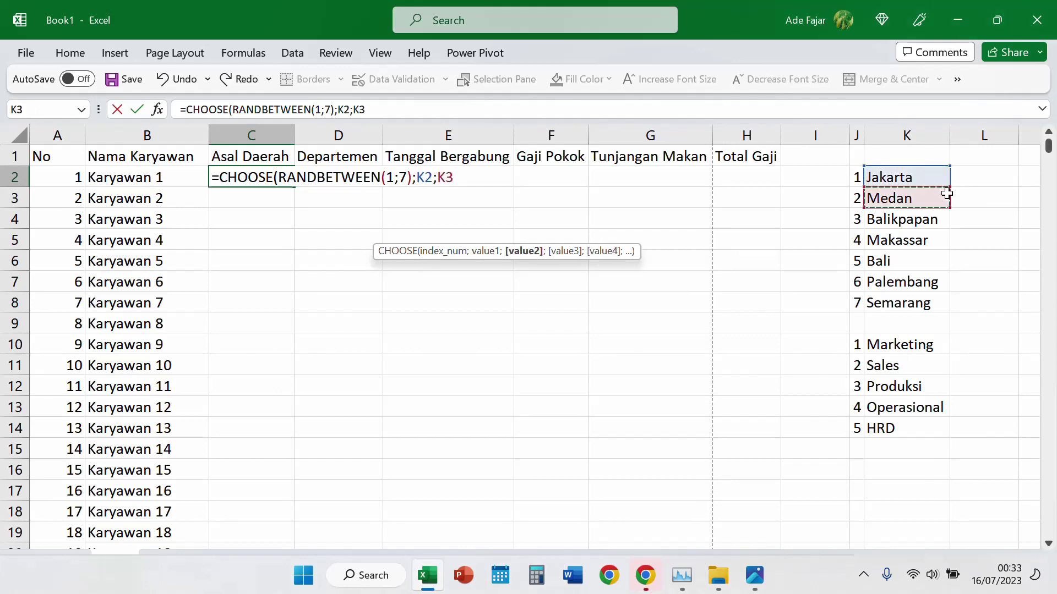
pyautogui.write(';')
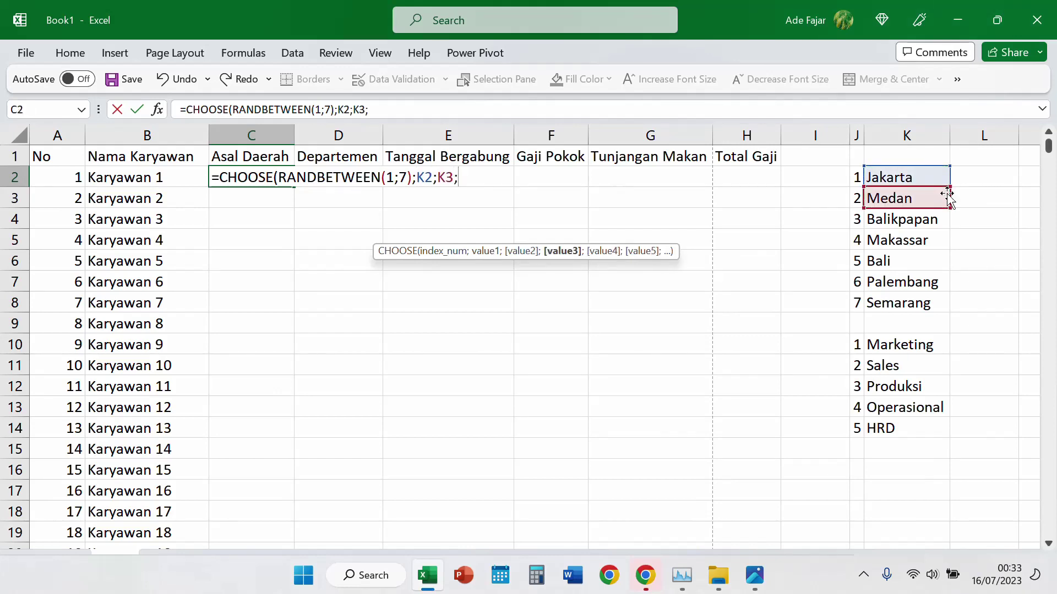
pyautogui.click(904, 219)
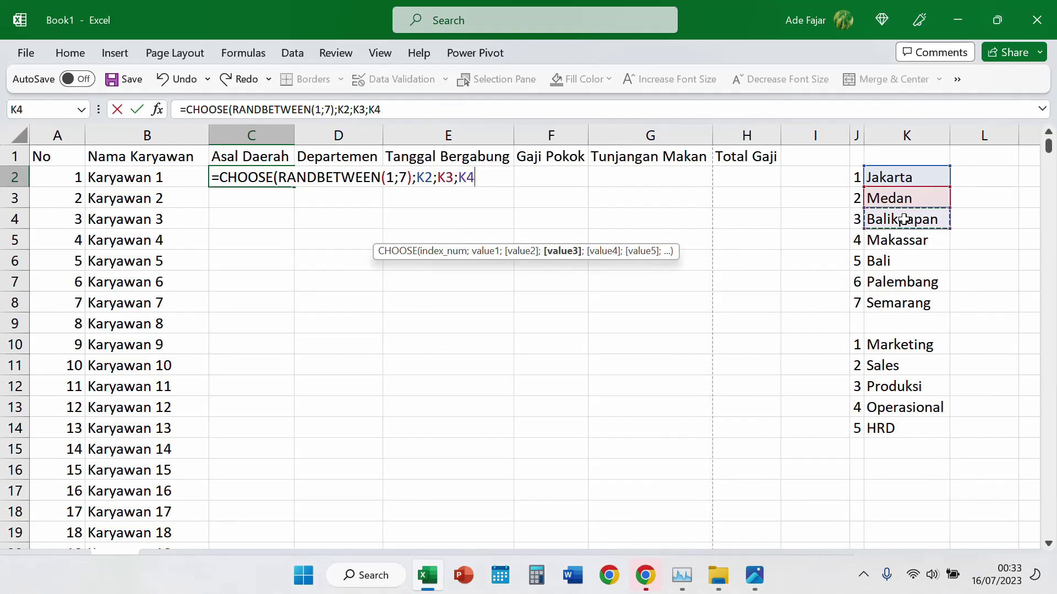
pyautogui.write(';')
pyautogui.click(918, 241)
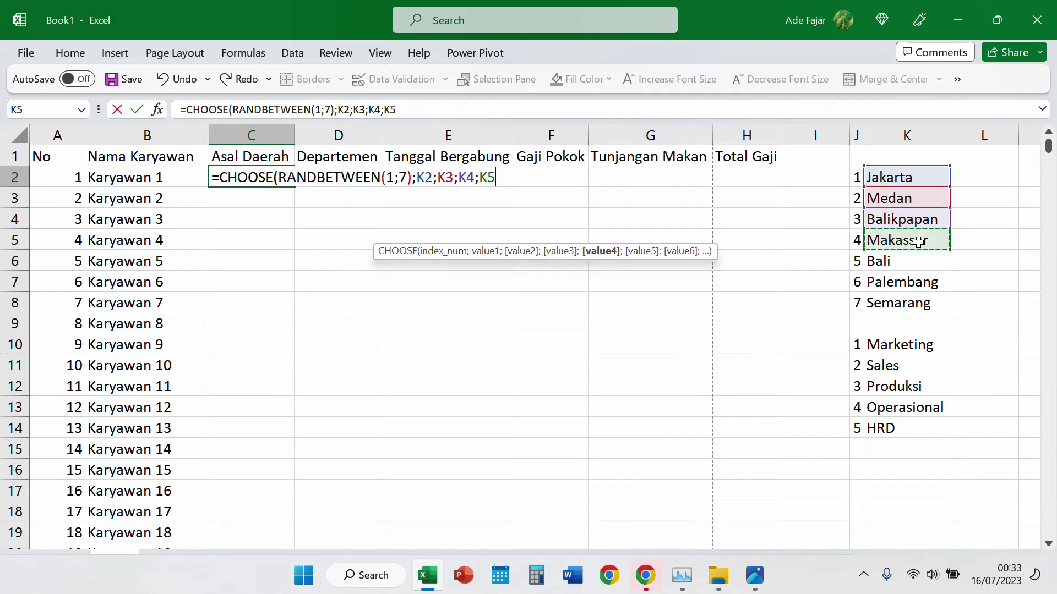
pyautogui.write(';')
pyautogui.click(904, 261)
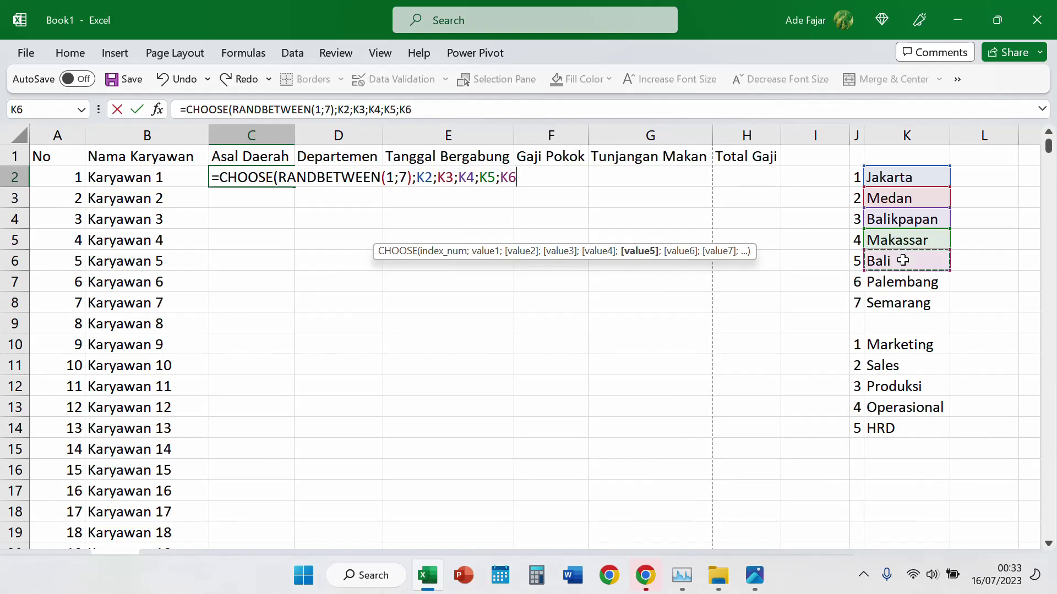
pyautogui.write(';')
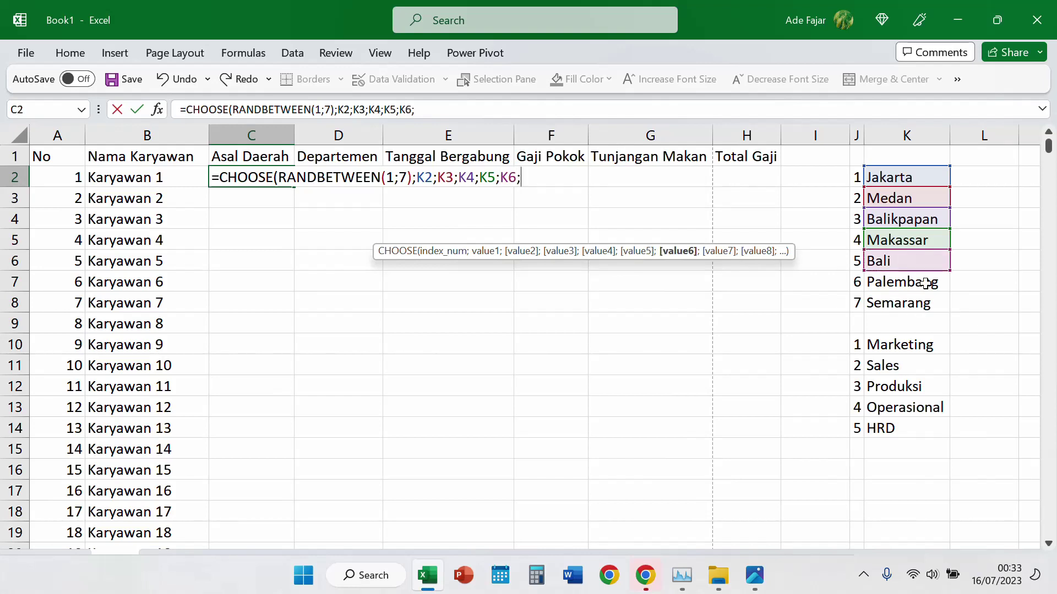
pyautogui.click(927, 284)
pyautogui.write(';')
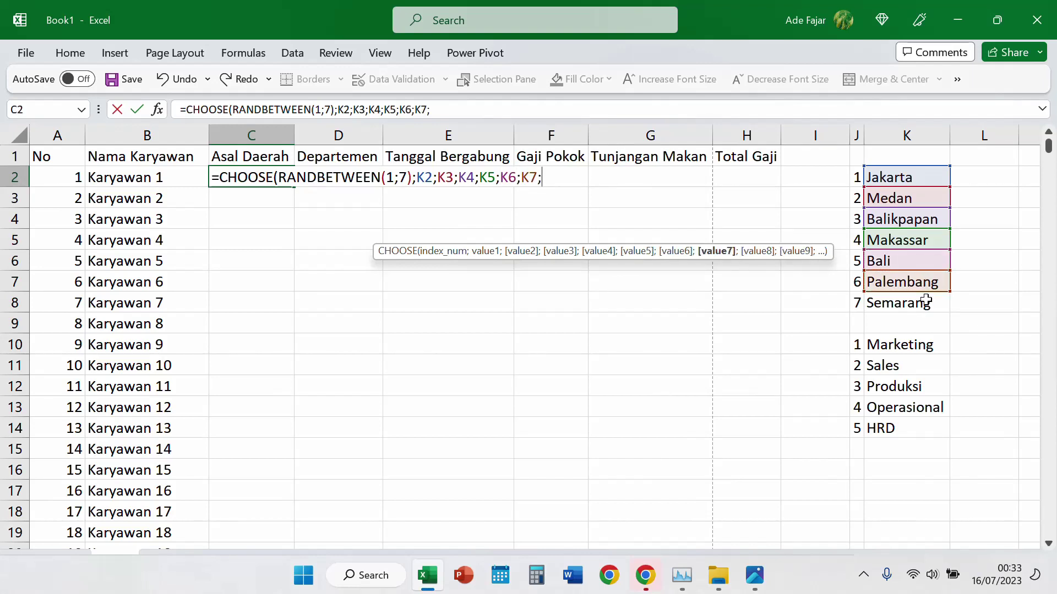
pyautogui.click(924, 303)
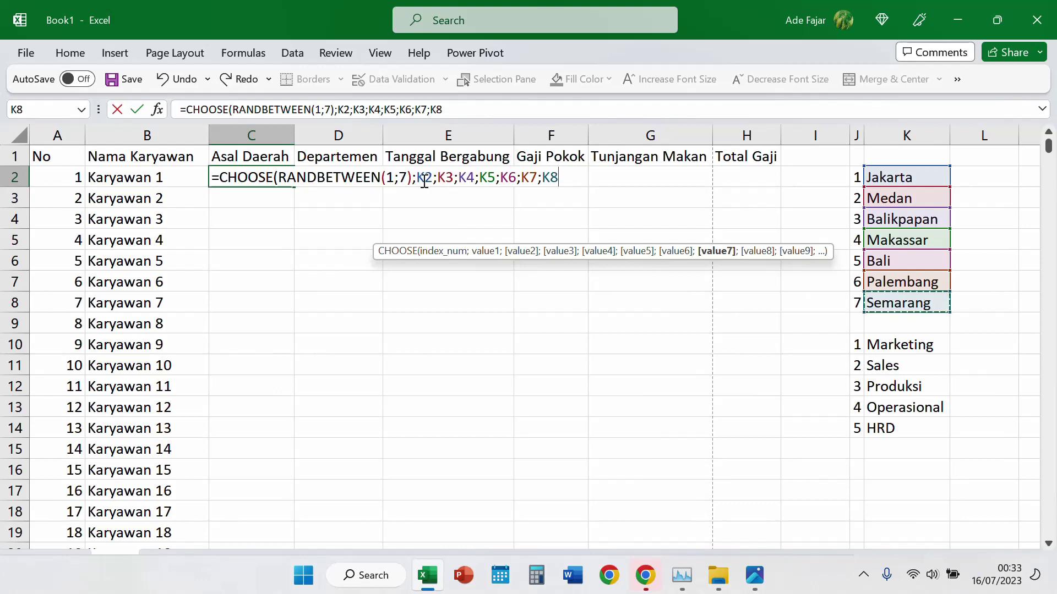
# Step: Make the K2 to K8 references in the C2 formula absolute, then close the parenthesis and enter the formula
pyautogui.moveTo(485, 181); pyautogui.dragTo(698, 180)
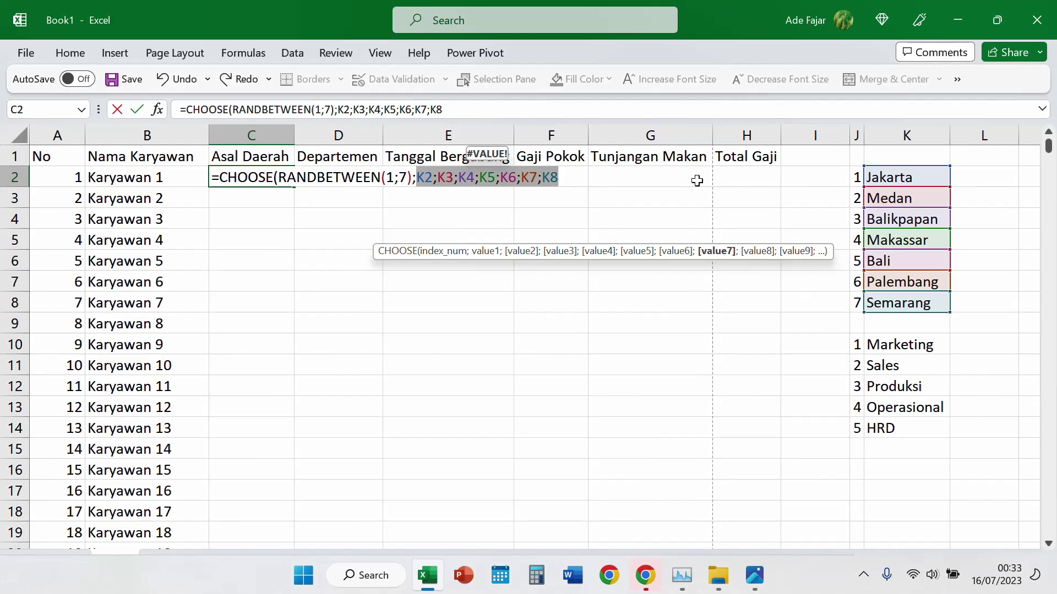
pyautogui.press('F4')
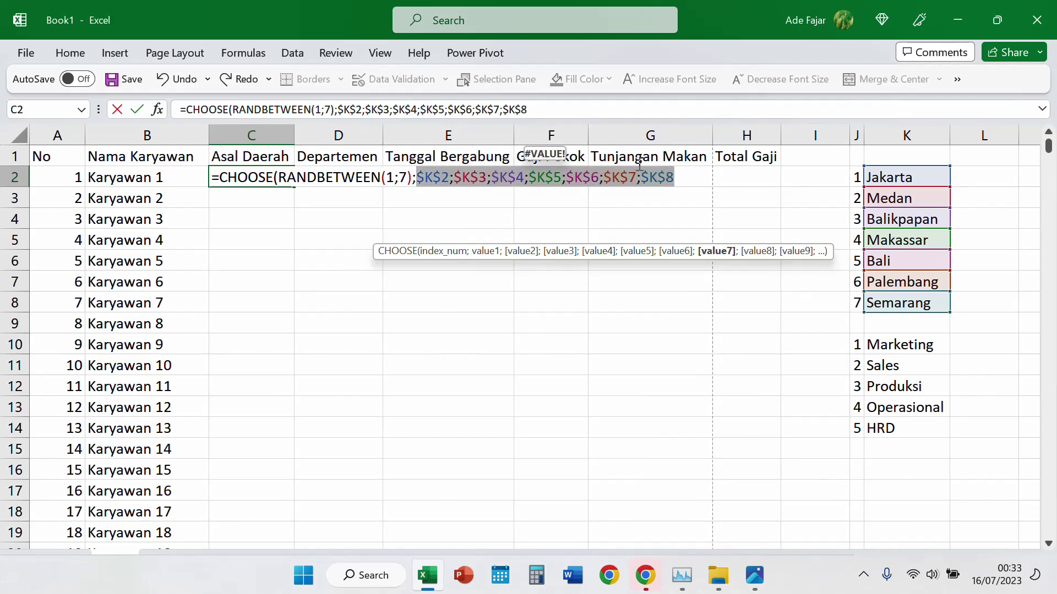
pyautogui.click(551, 110)
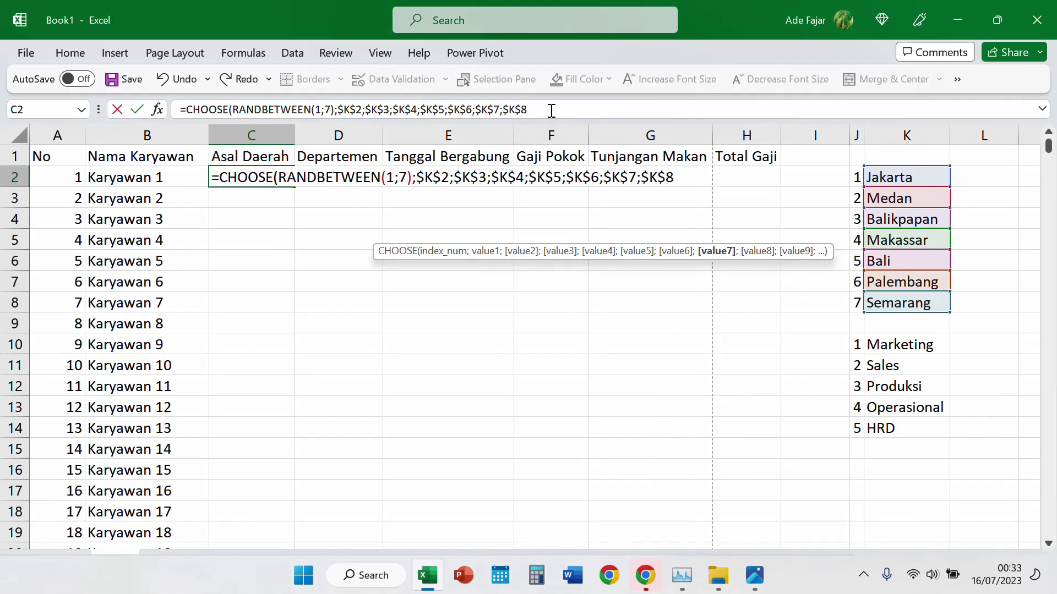
pyautogui.write(')')
pyautogui.press('Return')
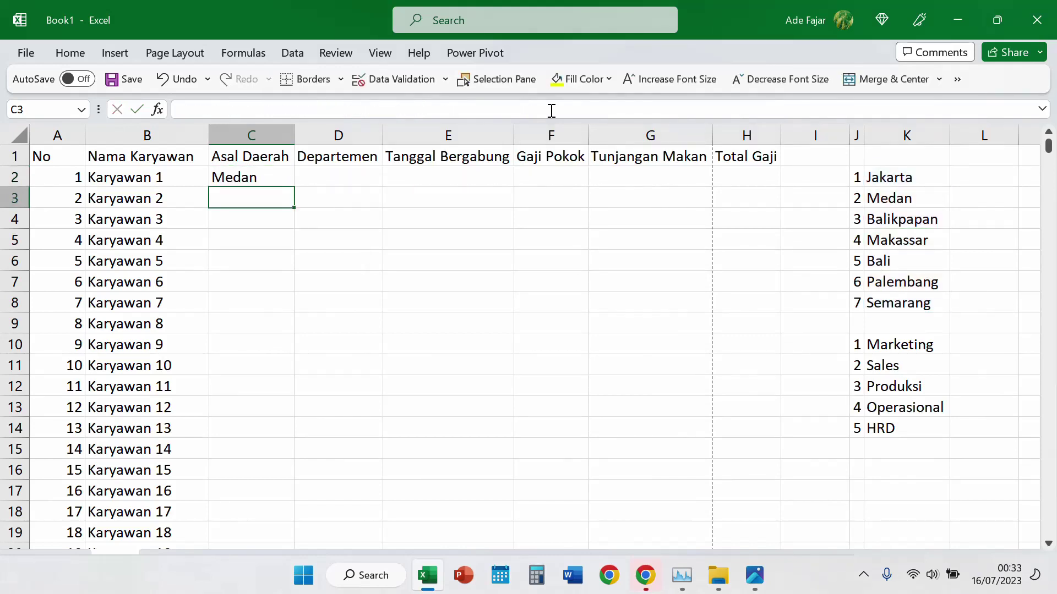
# Step: Fill the random region formula from C2 down alongside all the employee rows
pyautogui.click(263, 180)
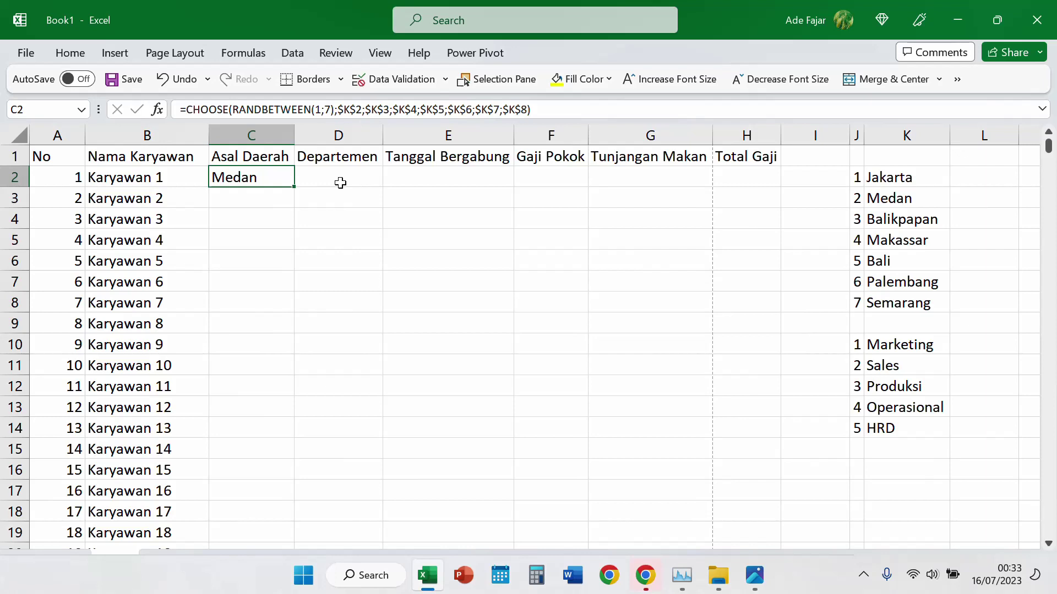
pyautogui.doubleClick(296, 189)
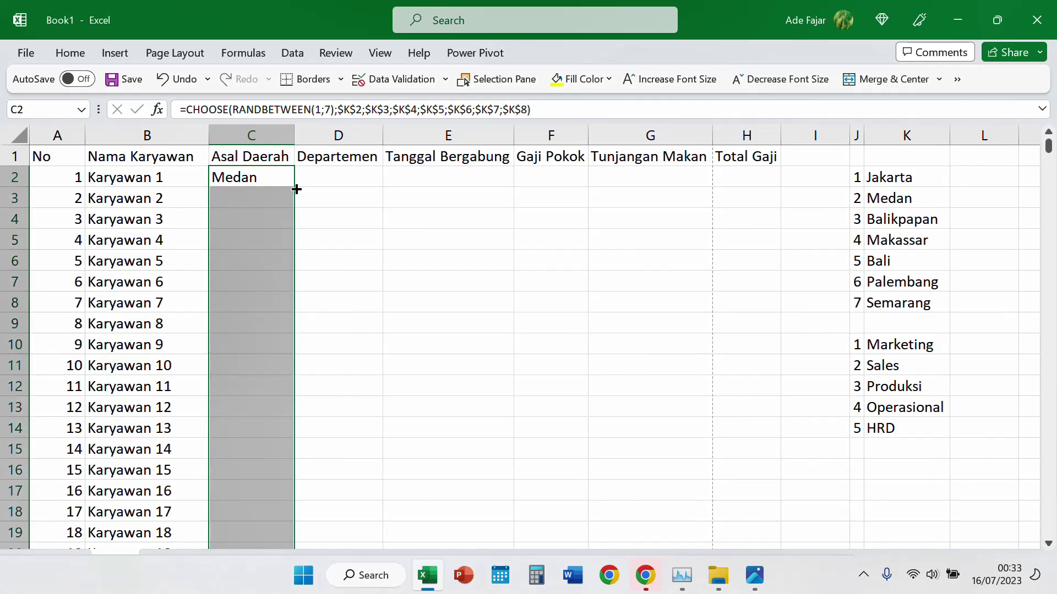
pyautogui.click(265, 203)
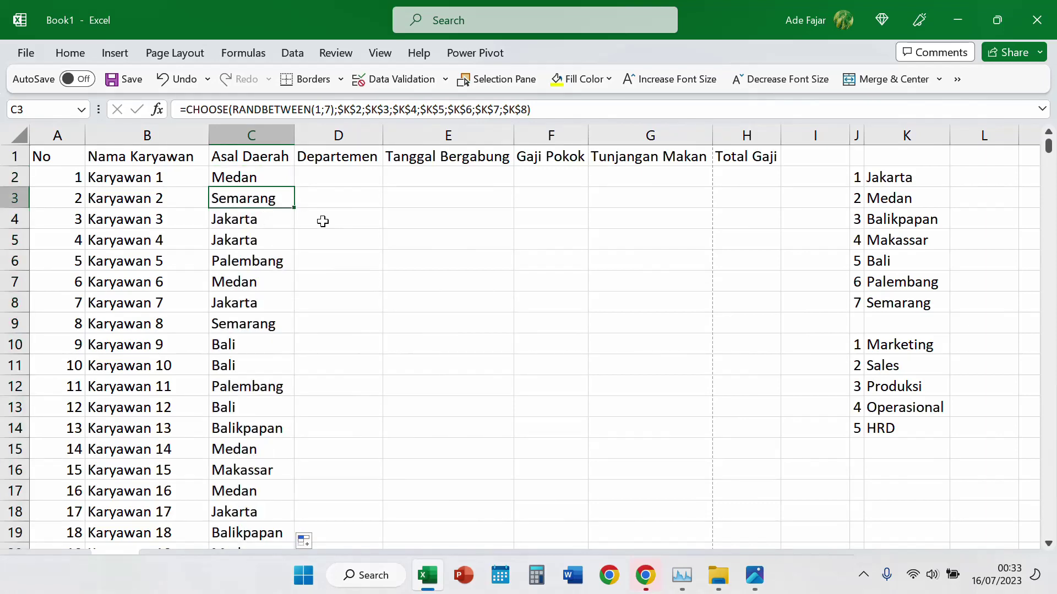
# Step: Check the filled formulas and regions in column C down to the last employee row
pyautogui.press('Down')
pyautogui.press('Down')
pyautogui.press('Down')
pyautogui.press('Down')
pyautogui.press('Down')
pyautogui.press('Down')
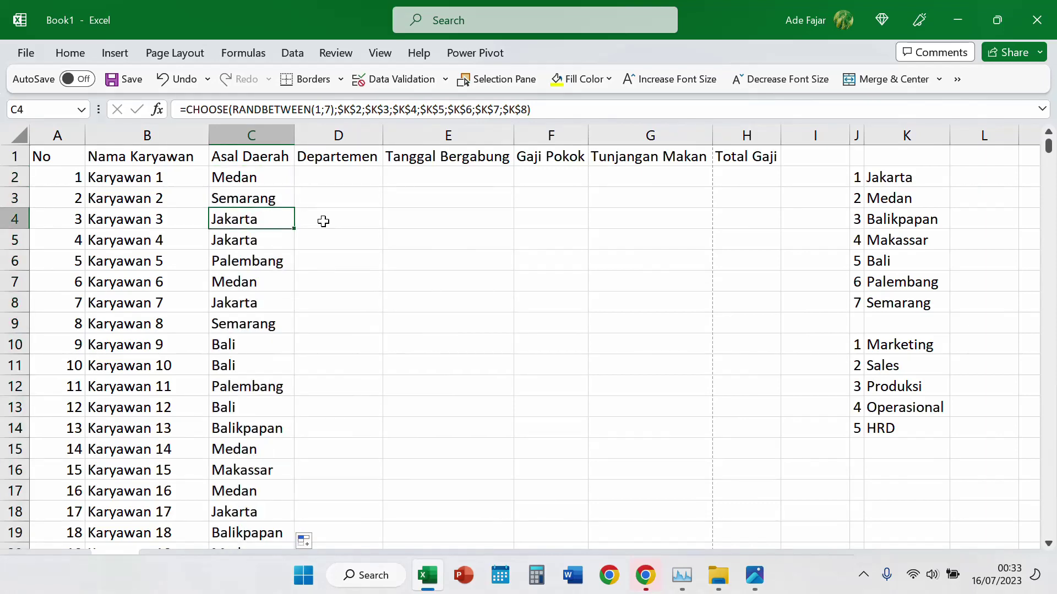
pyautogui.press('Down')
pyautogui.press('Down')
pyautogui.press('Down')
pyautogui.press('Down')
pyautogui.press('Down')
pyautogui.press('Down')
pyautogui.press('Down')
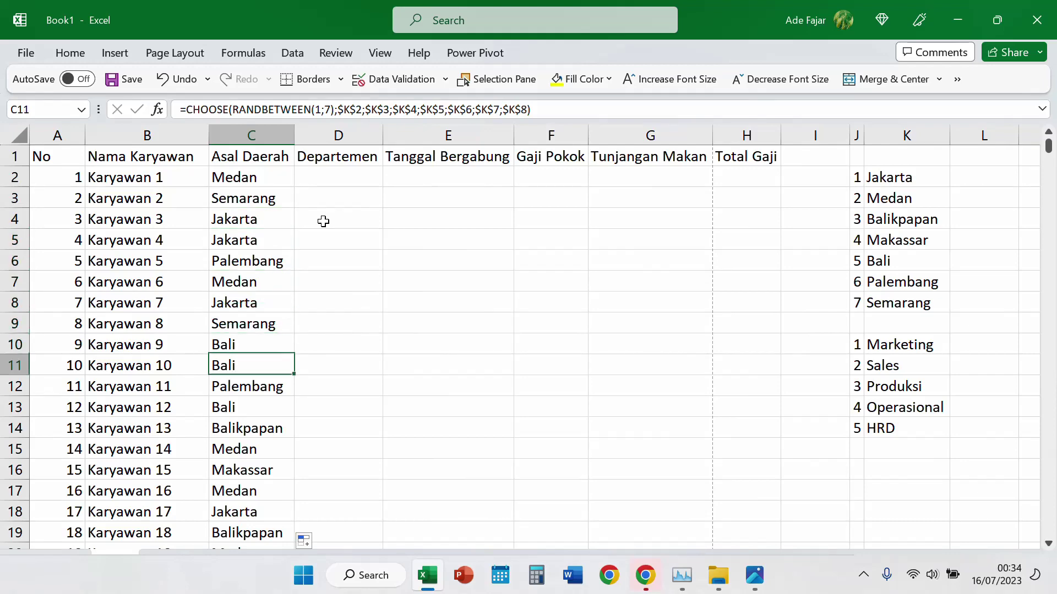
pyautogui.press('Down')
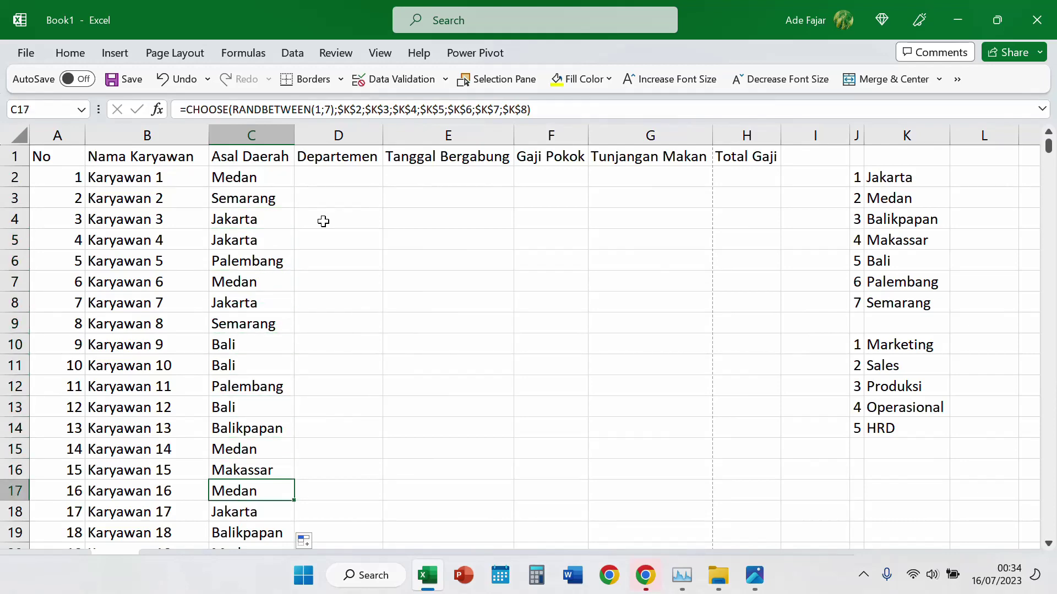
pyautogui.hotkey('ctrl', 'Down')
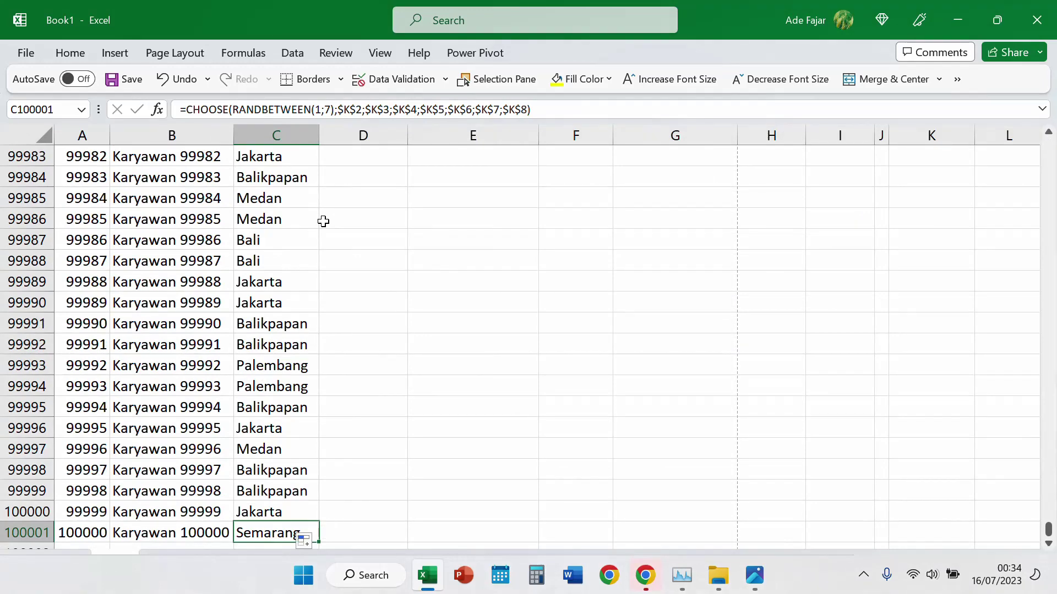
# Step: Start a CHOOSE formula in D2 under Departemen, with RANDBETWEEN(1;5) as its index number
pyautogui.hotkey('ctrl', 'Up')
pyautogui.press('Down')
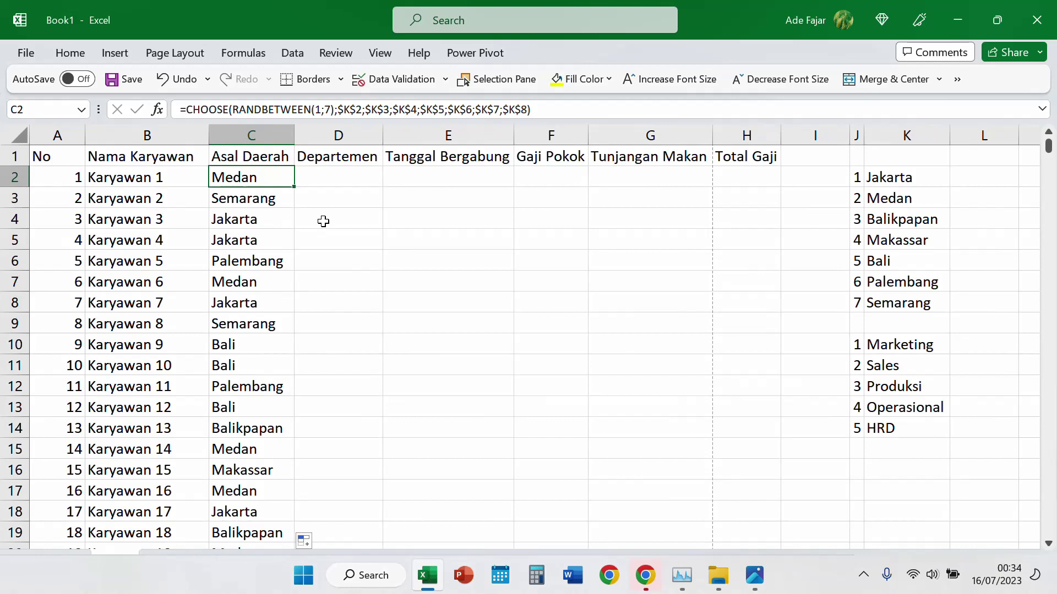
pyautogui.press('Right')
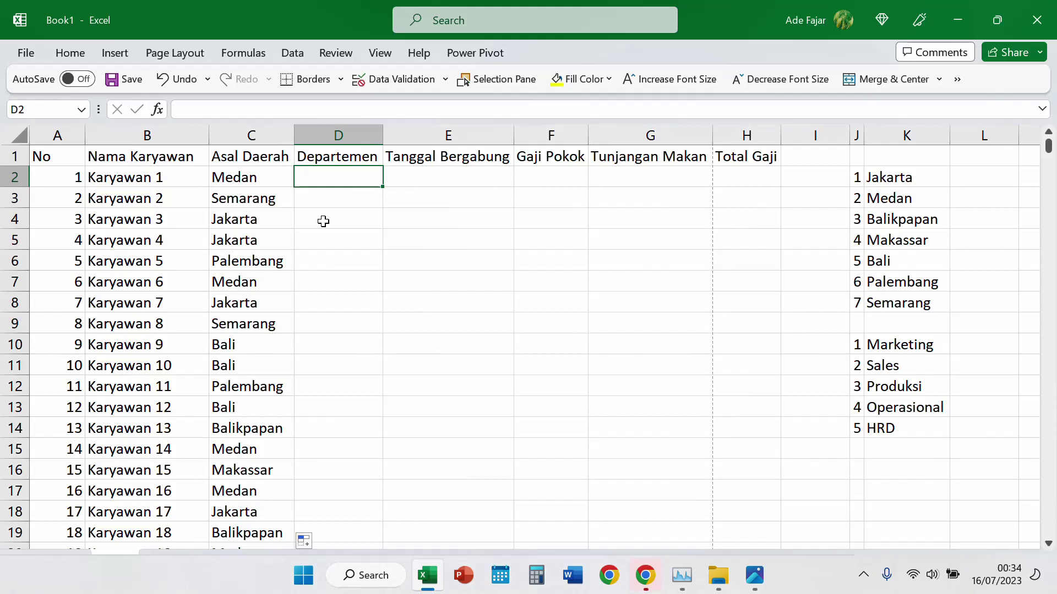
pyautogui.write('=cho')
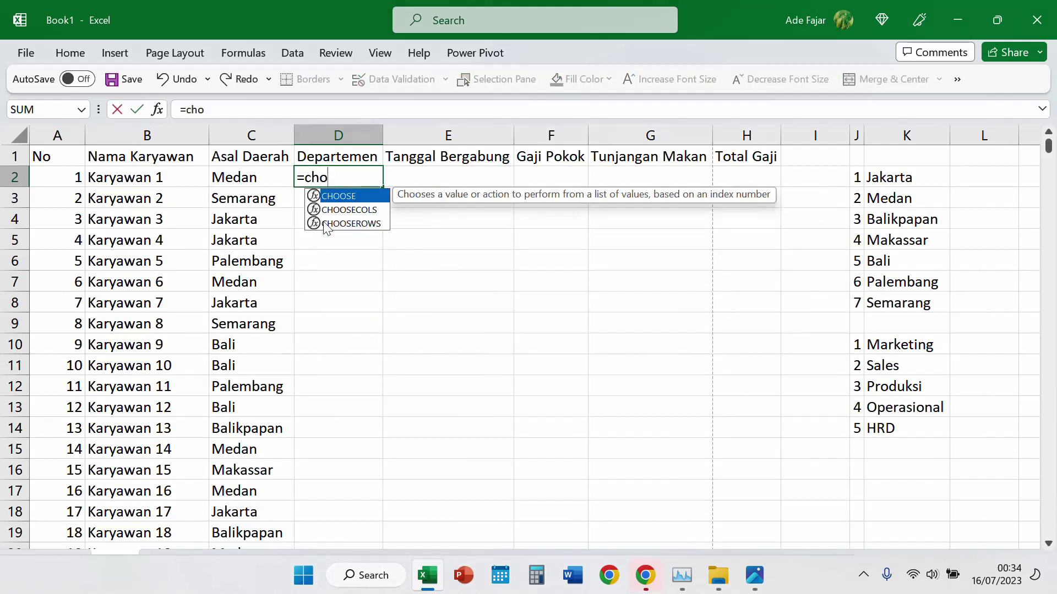
pyautogui.press('Tab')
pyautogui.write('ra')
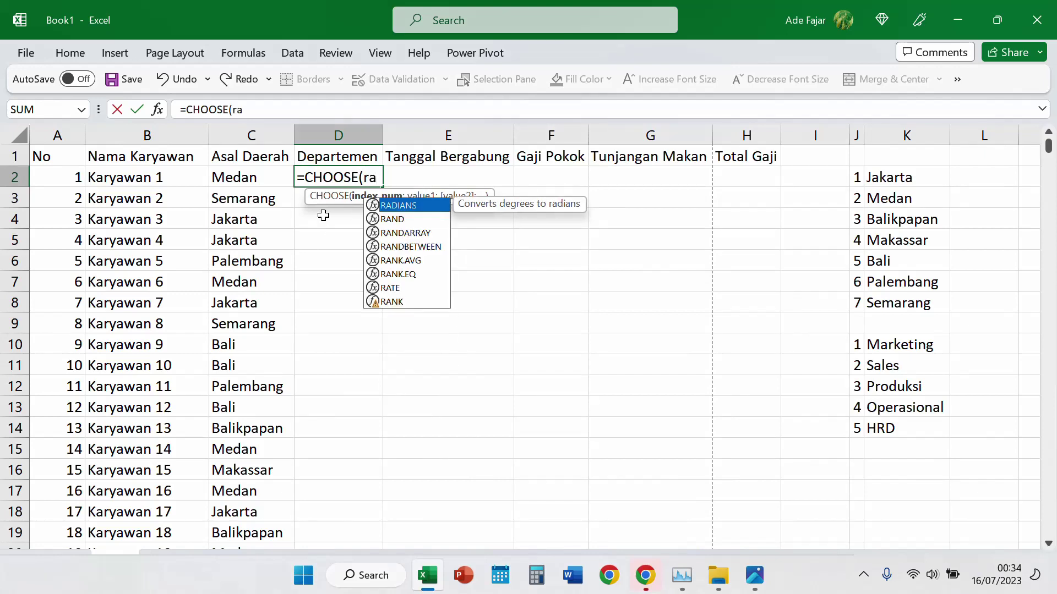
pyautogui.press('Down')
pyautogui.press('Down')
pyautogui.press('Down')
pyautogui.press('Tab')
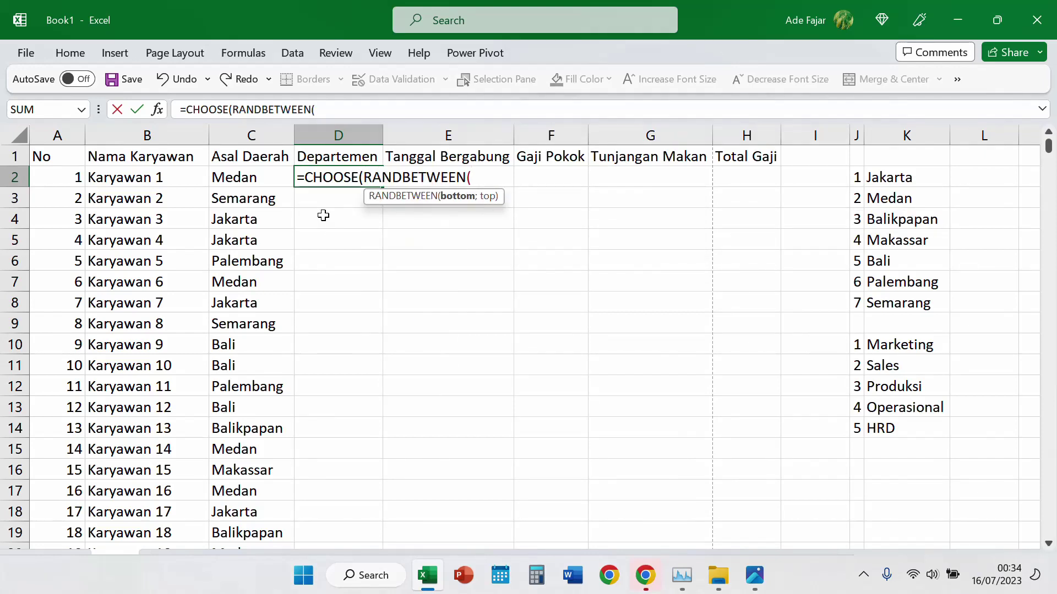
pyautogui.write('1;5')
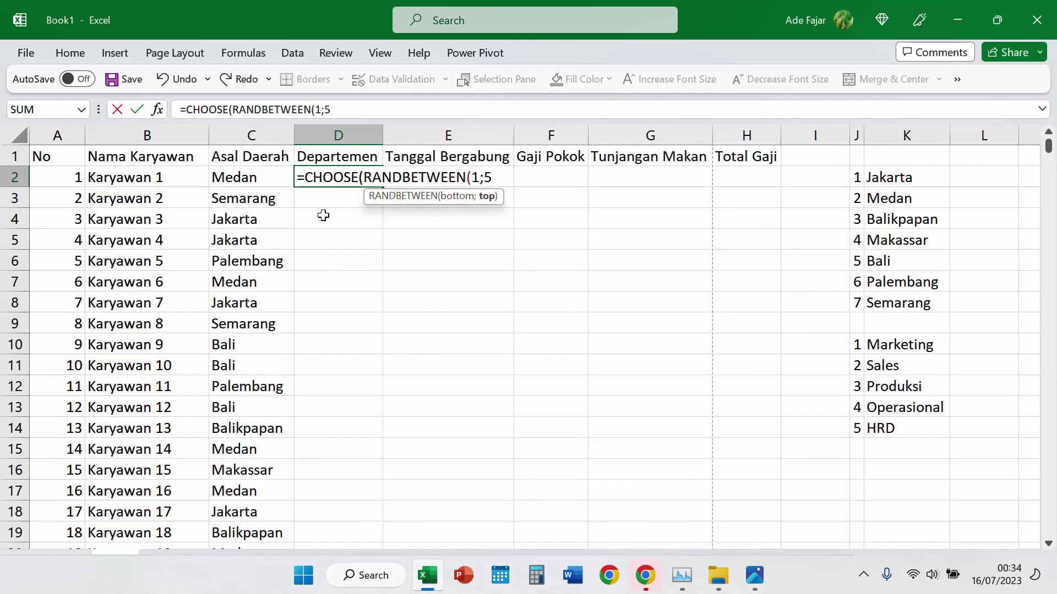
pyautogui.write(');')
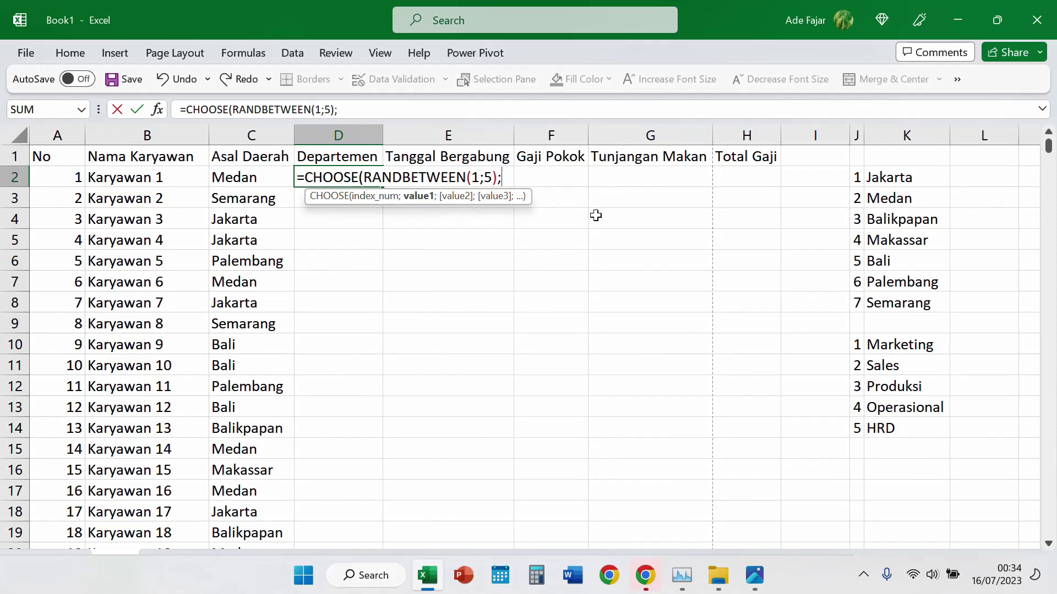
# Step: Add the five department cells K10 through K14 as separate values of the CHOOSE formula, in list order
pyautogui.click(916, 346)
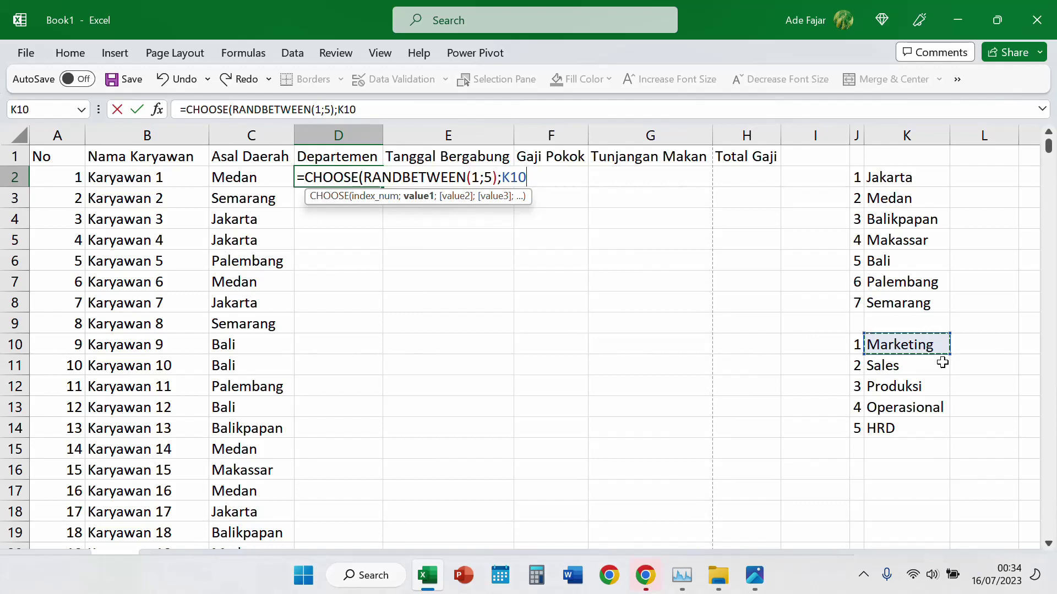
pyautogui.write(';')
pyautogui.click(939, 363)
pyautogui.write(';')
pyautogui.click(924, 381)
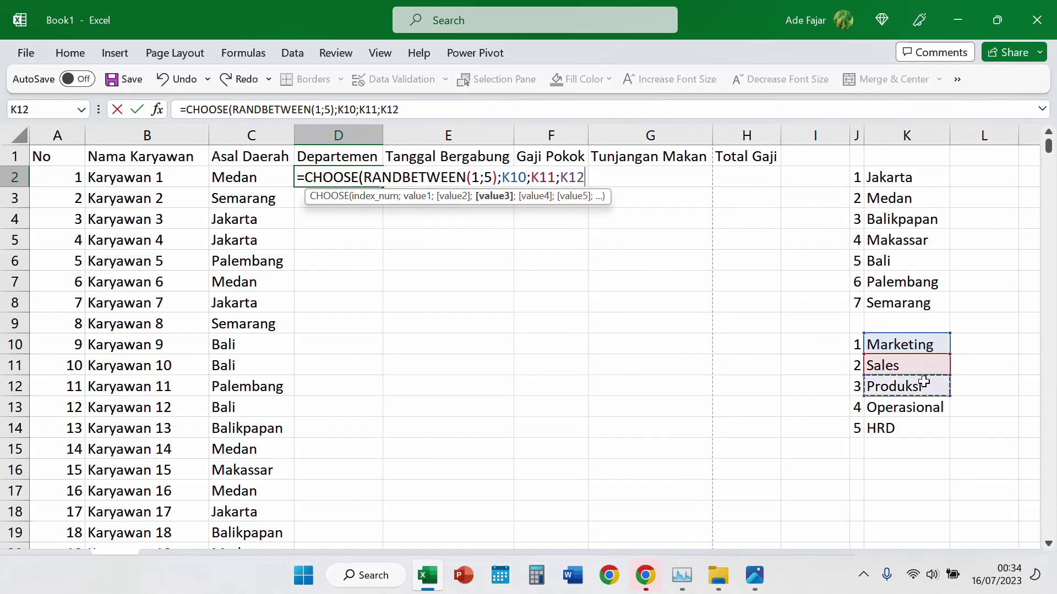
pyautogui.write(';')
pyautogui.click(915, 410)
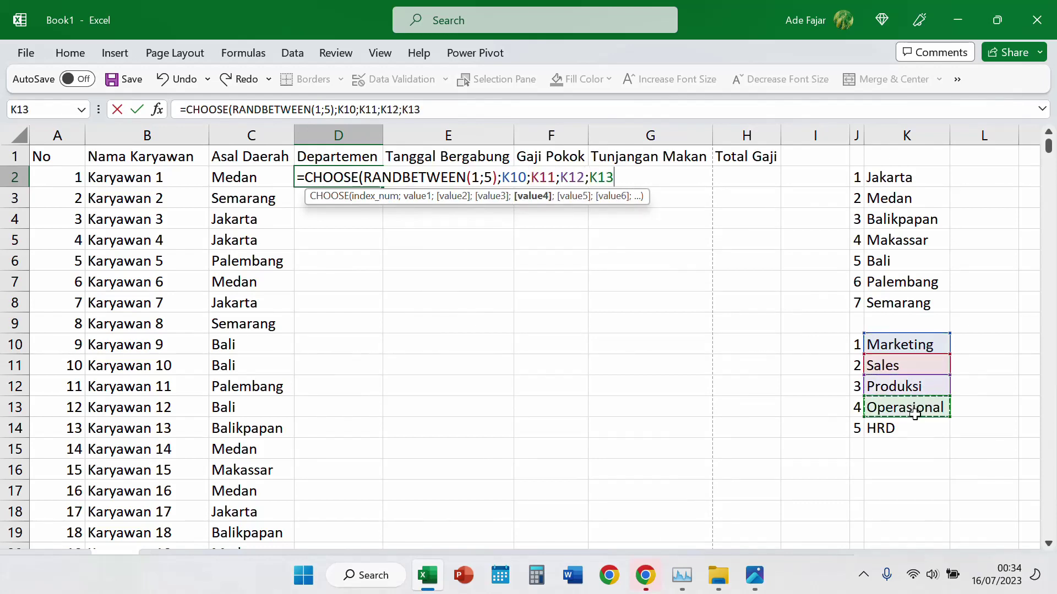
pyautogui.write(';')
pyautogui.click(916, 431)
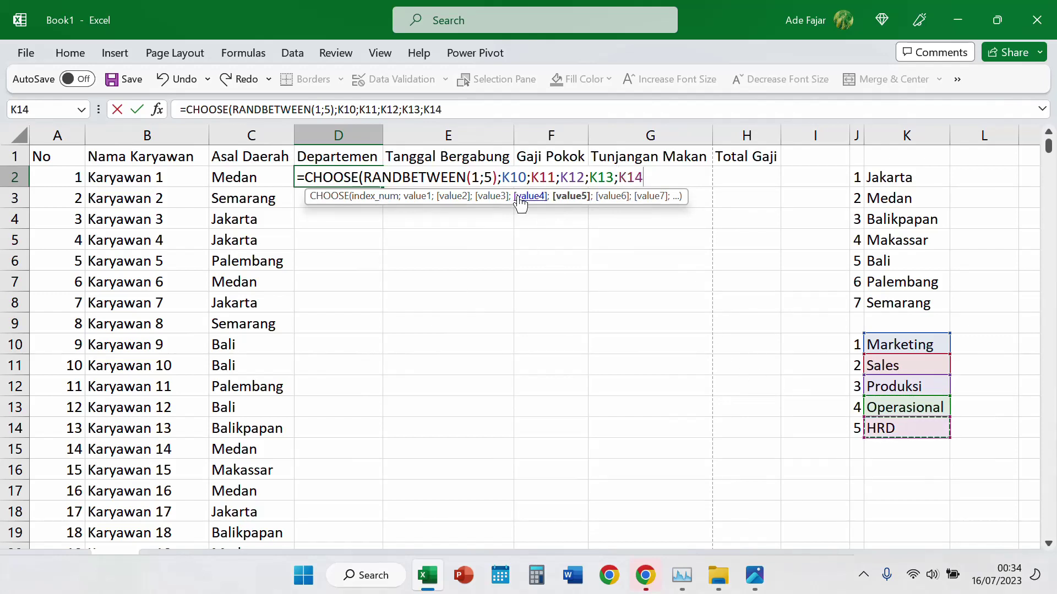
# Step: Make the K10 to K14 references in the D2 formula absolute, close the parenthesis and enter the formula
pyautogui.moveTo(501, 177); pyautogui.dragTo(647, 181)
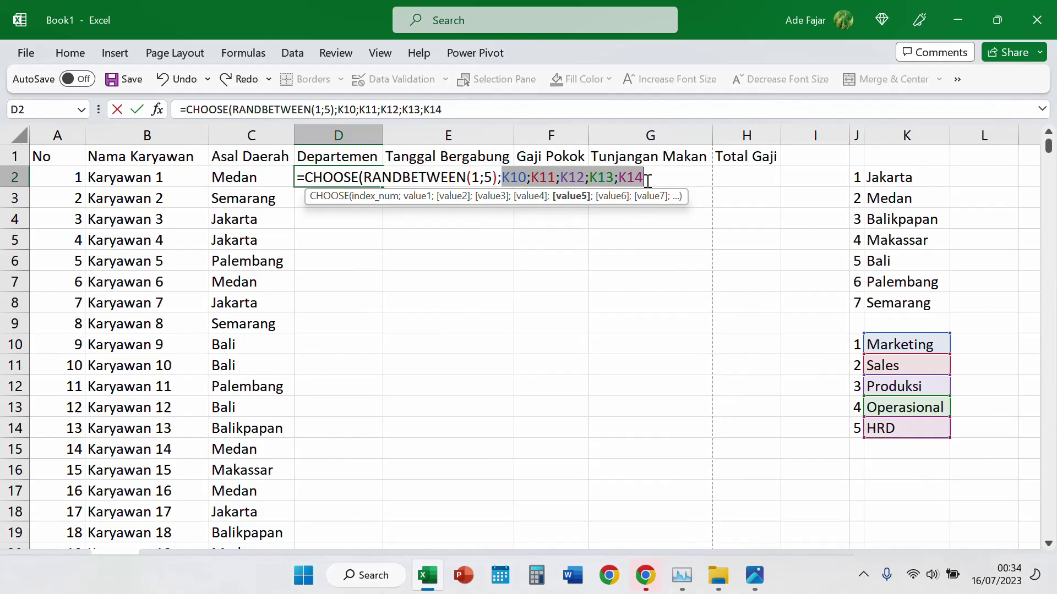
pyautogui.press('F4')
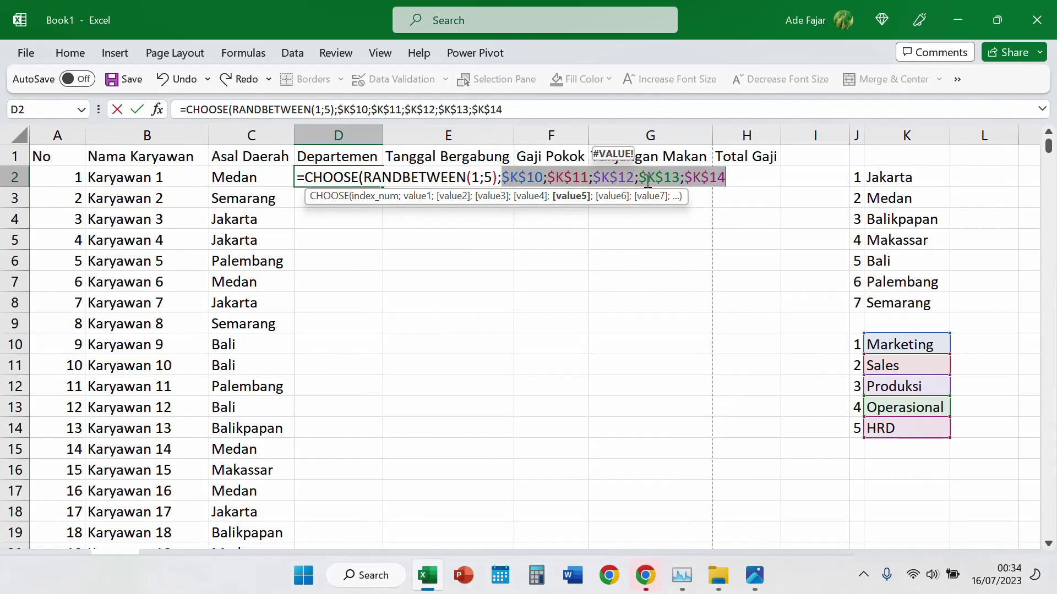
pyautogui.click(526, 106)
pyautogui.write(')')
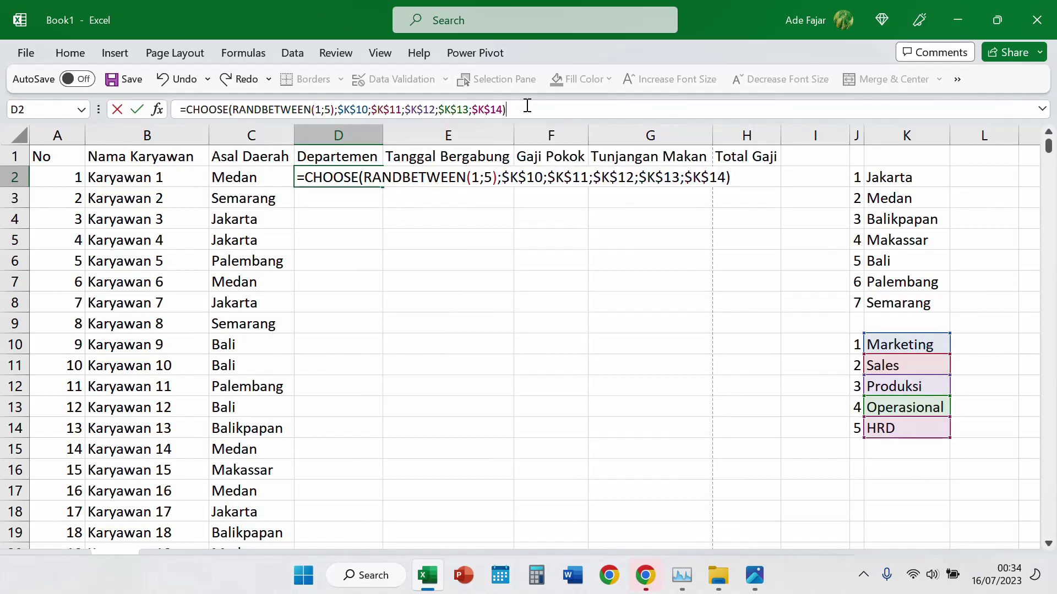
pyautogui.press('Return')
# Step: Fill the random department formula from D2 down alongside all the employee rows
pyautogui.click(357, 175)
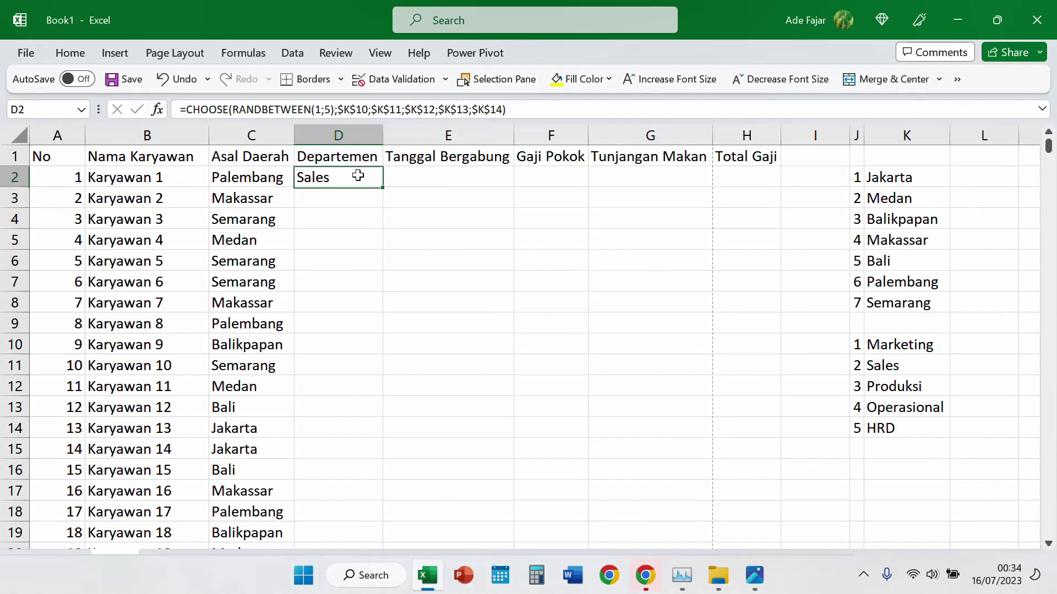
pyautogui.doubleClick(384, 189)
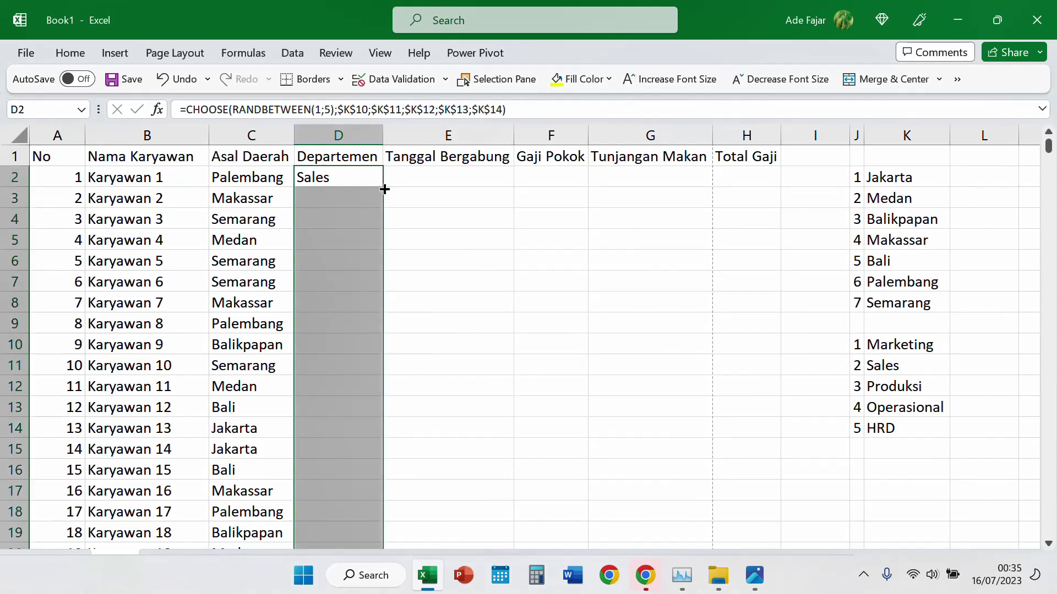
# Step: Force several recalculations by auto-fitting column A's width, and compare the random regions and departments each time
pyautogui.click(256, 197)
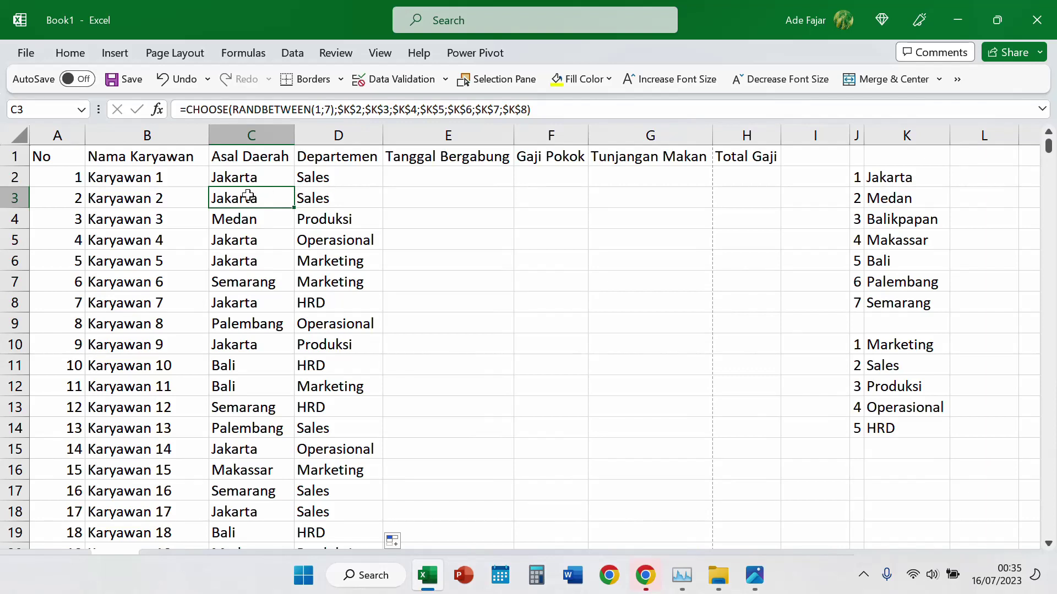
pyautogui.click(82, 134)
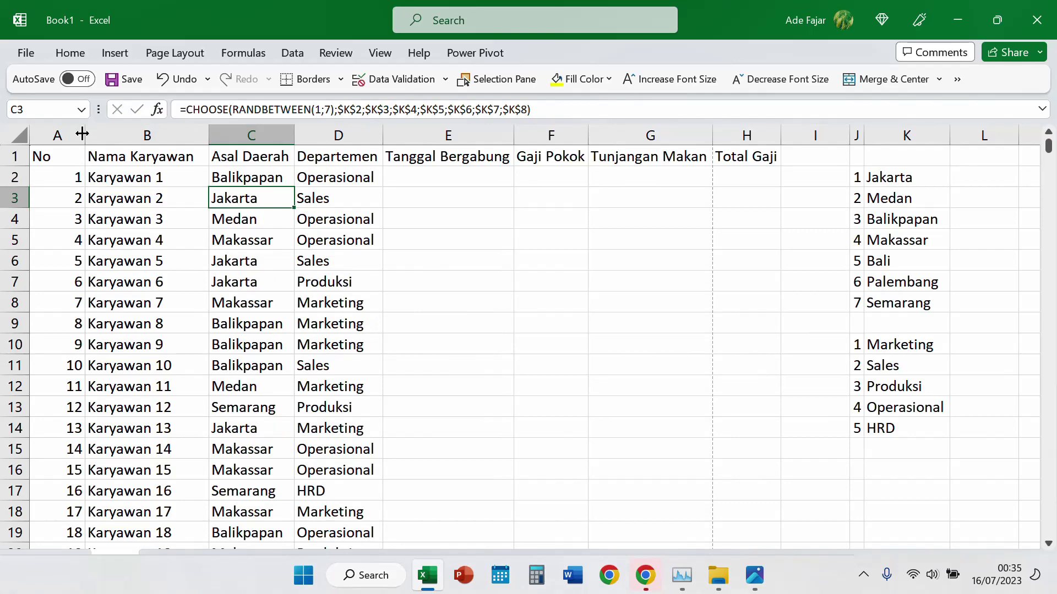
pyautogui.click(82, 134)
pyautogui.click(82, 134)
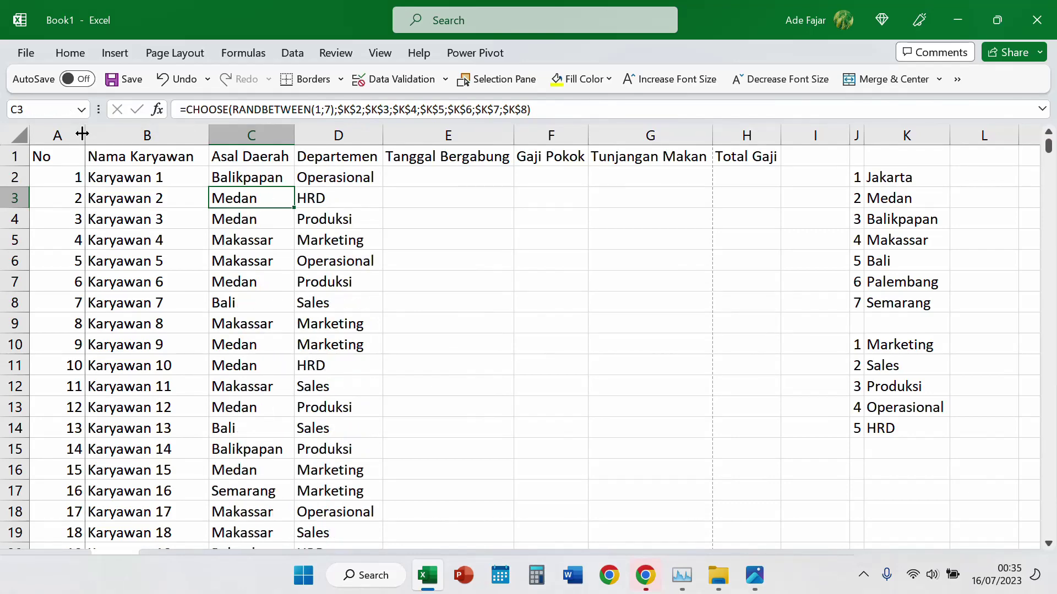
pyautogui.click(82, 134)
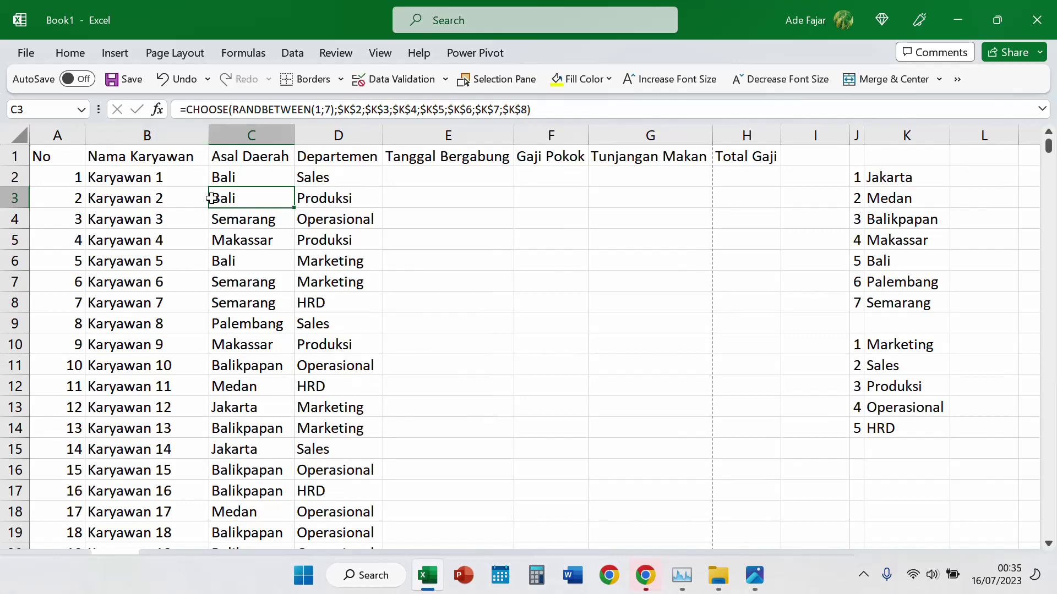
# Step: Review the region formulas in column C from C2 to the last employee row, including C2 and C3
pyautogui.click(243, 174)
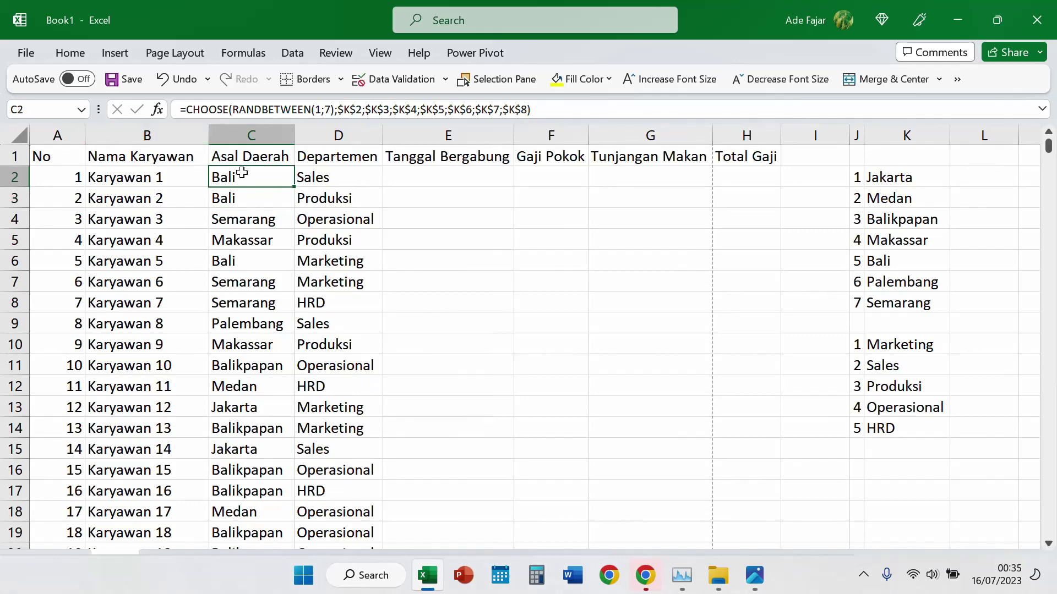
pyautogui.hotkey('ctrl', 'shift', 'Down')
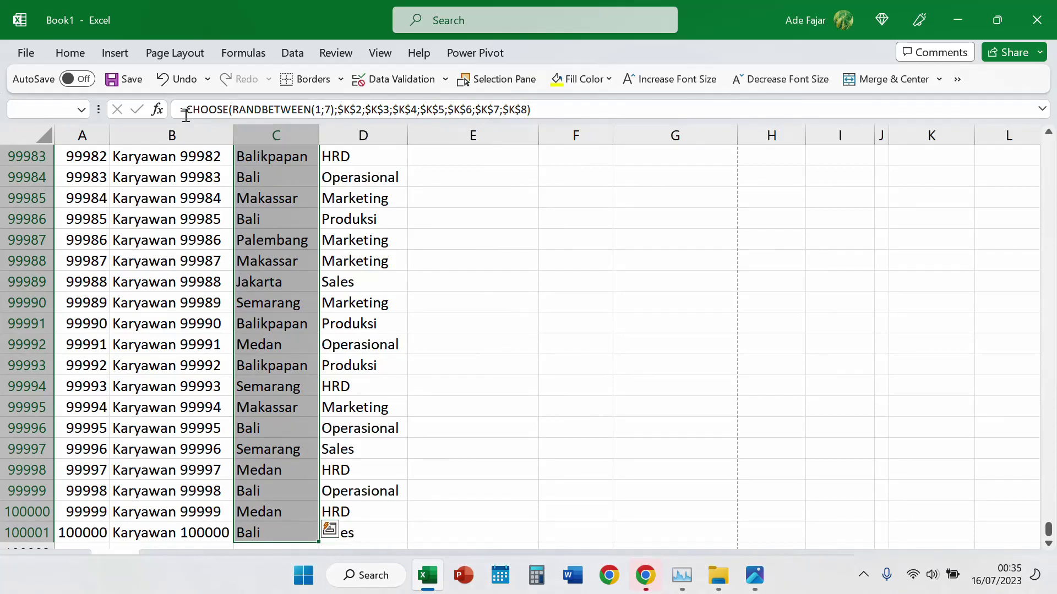
pyautogui.click(272, 178)
pyautogui.hotkey('ctrl', 'Up')
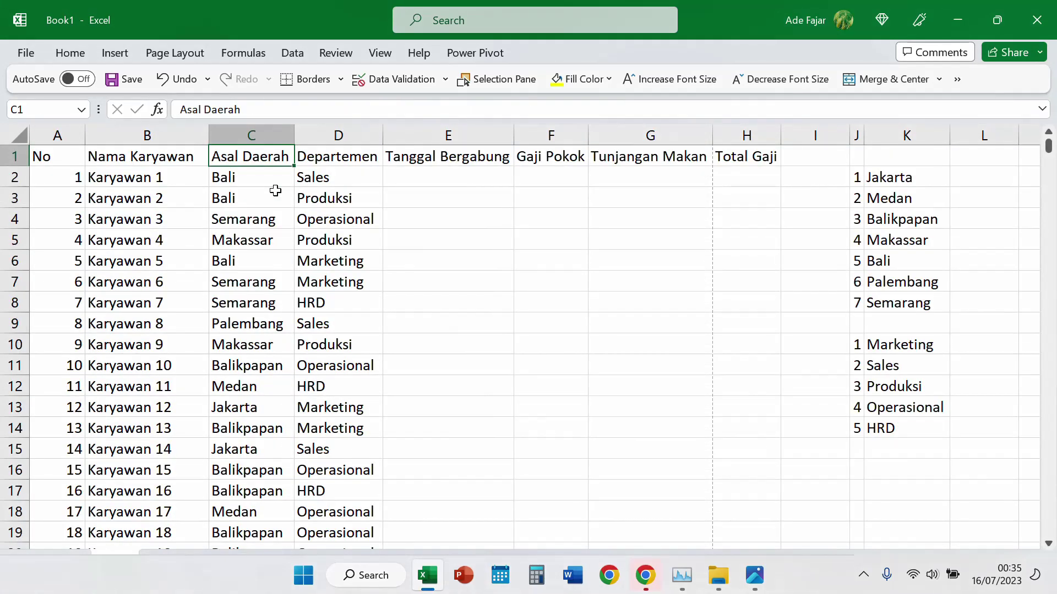
pyautogui.press('Down')
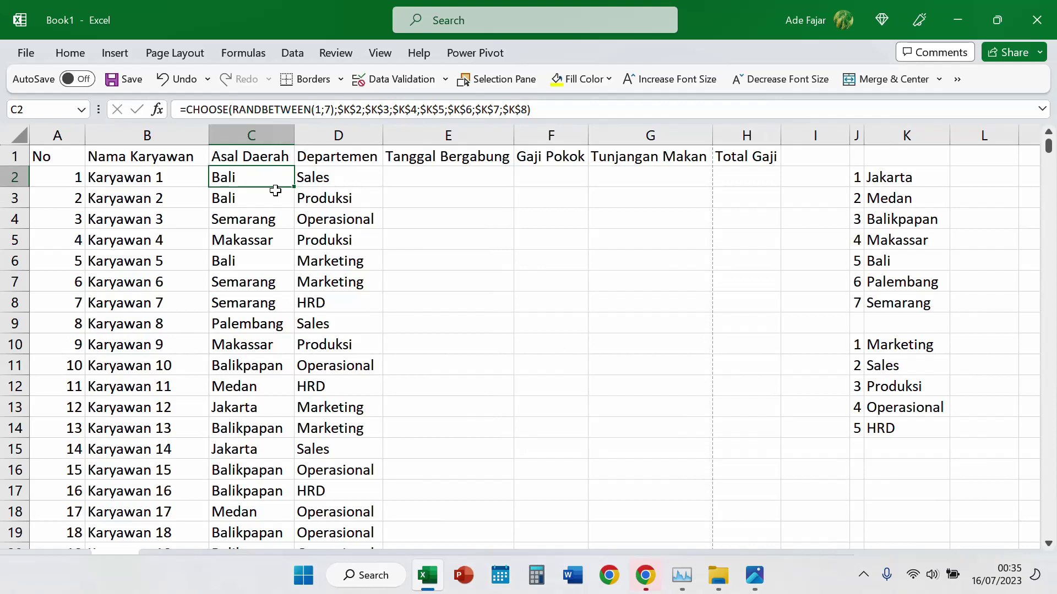
pyautogui.press('Down')
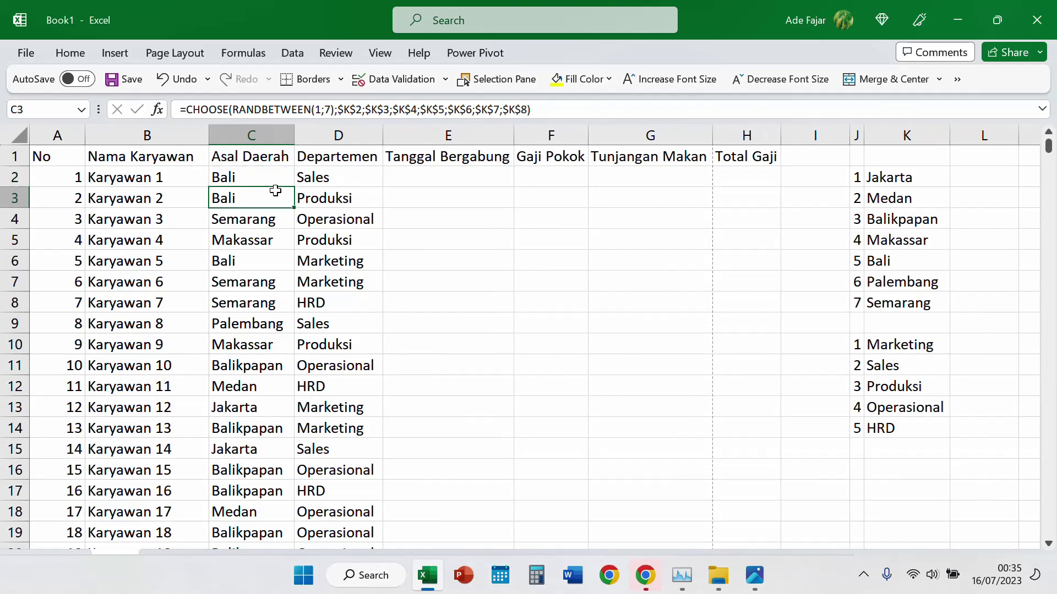
pyautogui.press('Up')
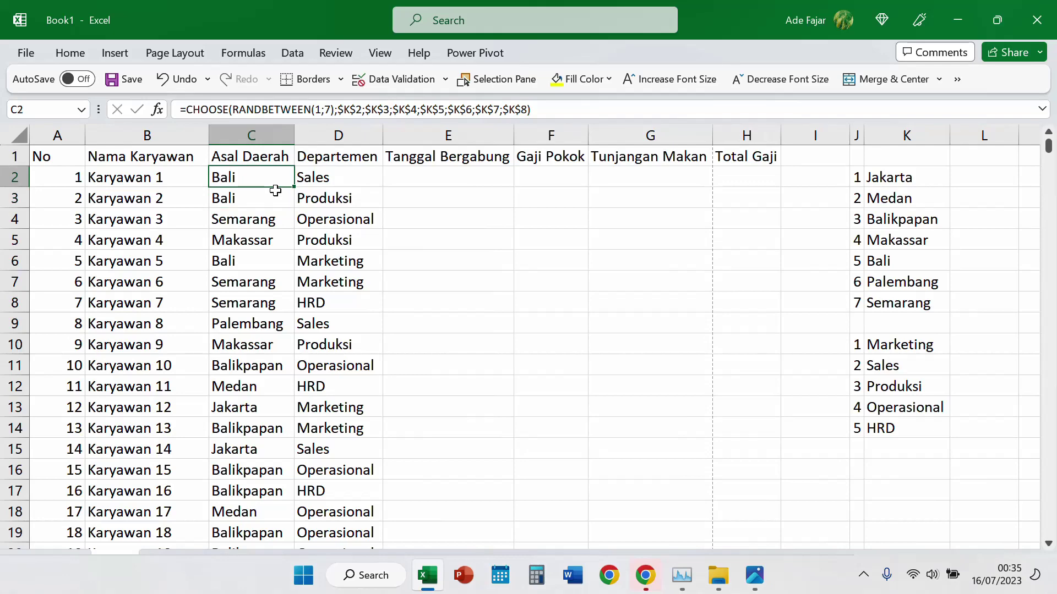
# Step: Replace the region formulas from C2 to the last employee row with their values by copying and pasting values in place
pyautogui.hotkey('ctrl', 'shift', 'Down')
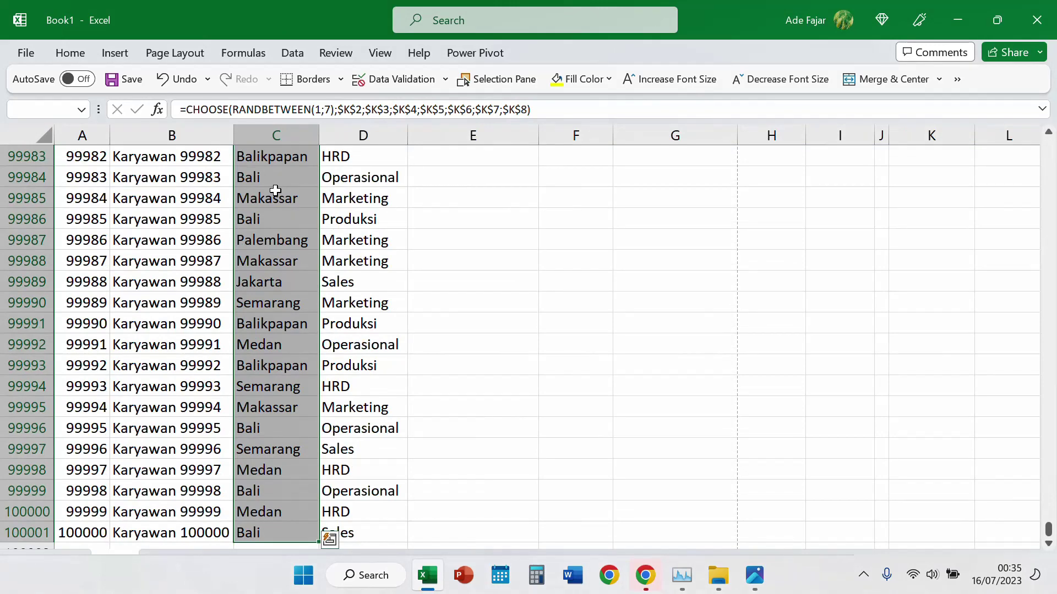
pyautogui.hotkey('ctrl', 'c')
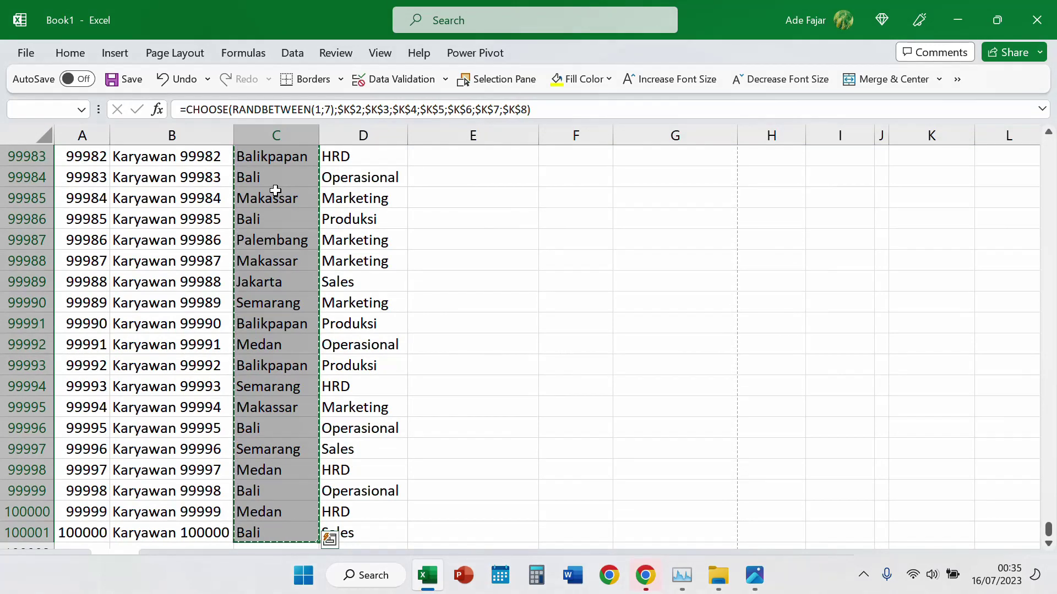
pyautogui.press('alt')
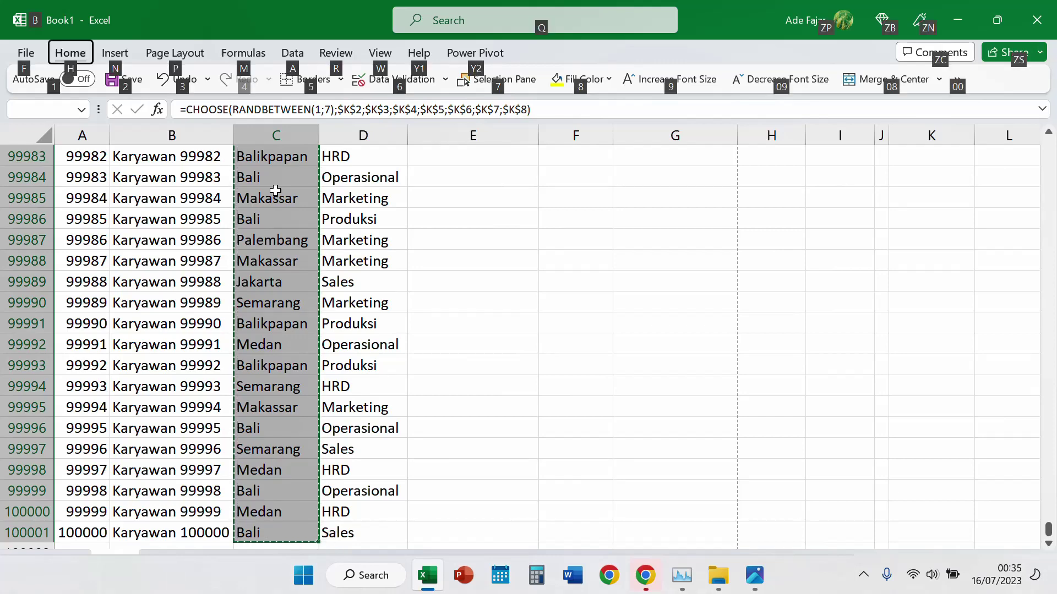
pyautogui.press('h')
pyautogui.press('v')
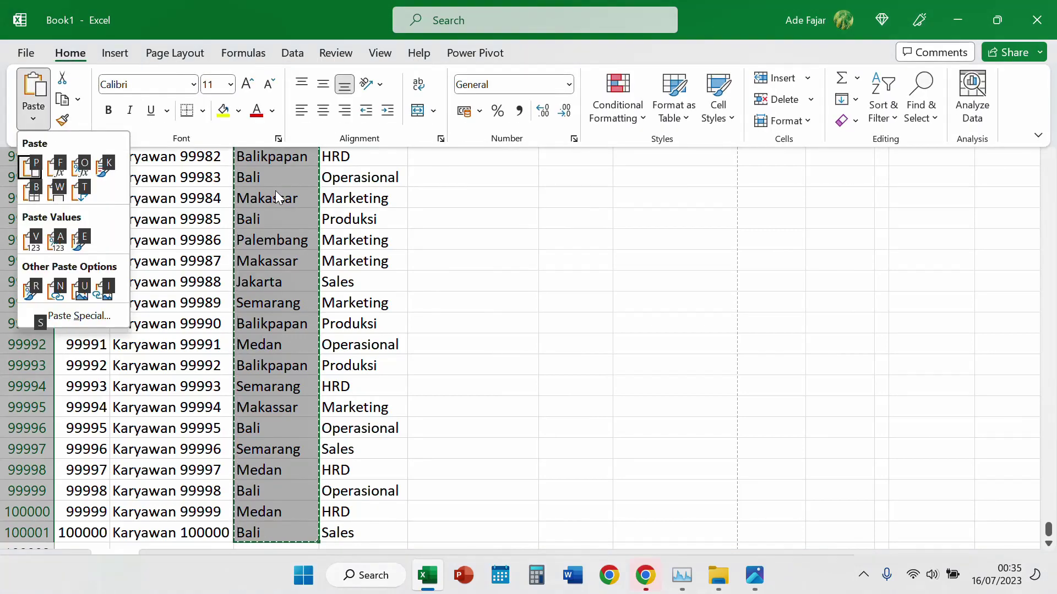
pyautogui.press('v')
pyautogui.press('Escape')
# Step: Inspect the contents of C3 and C2, and test column C against recalculation by auto-fitting column A's width
pyautogui.press('Down')
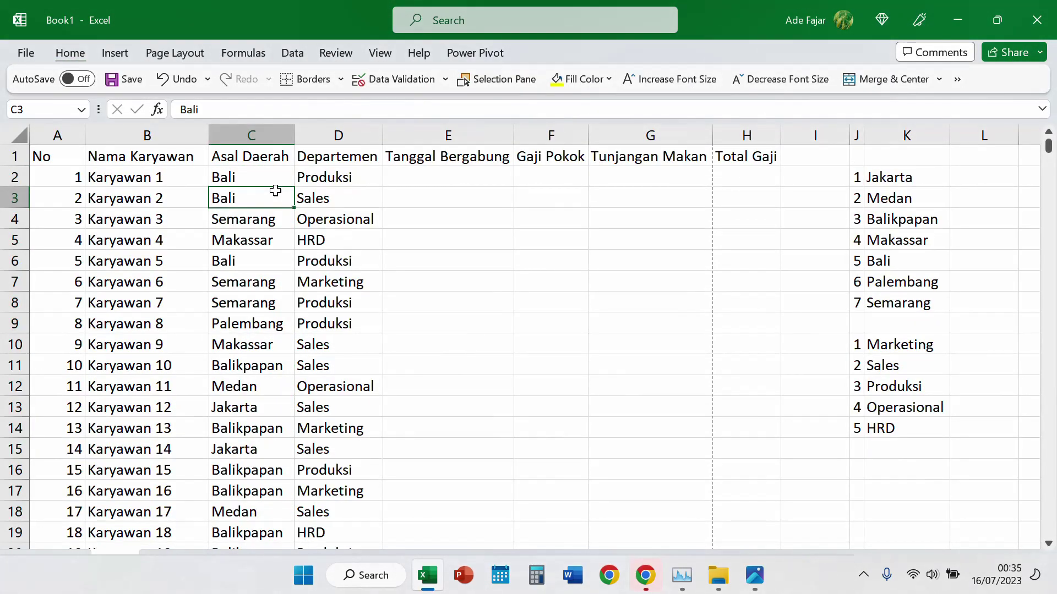
pyautogui.press('Up')
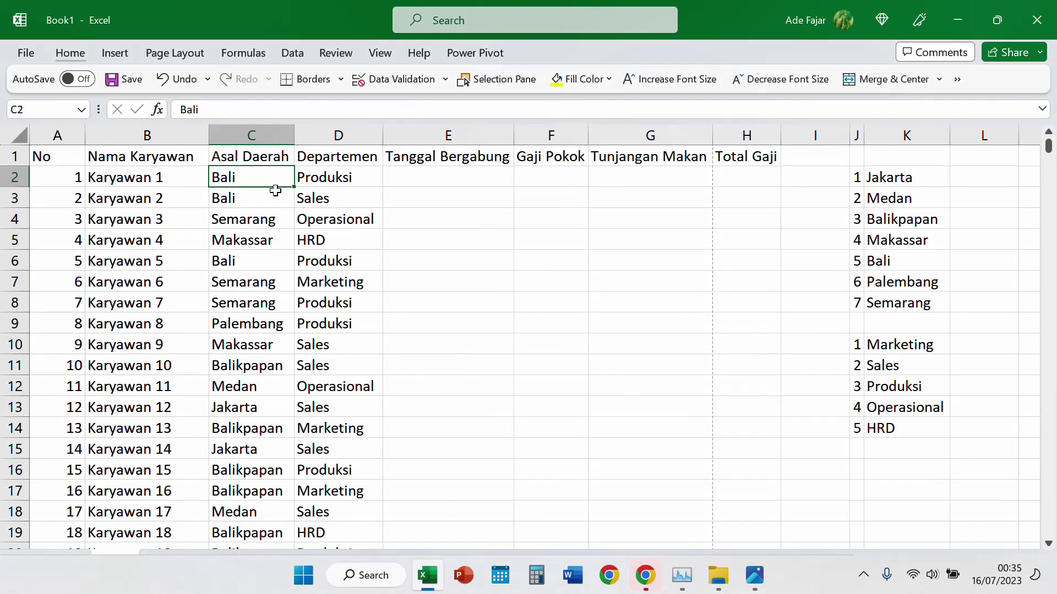
pyautogui.click(262, 135)
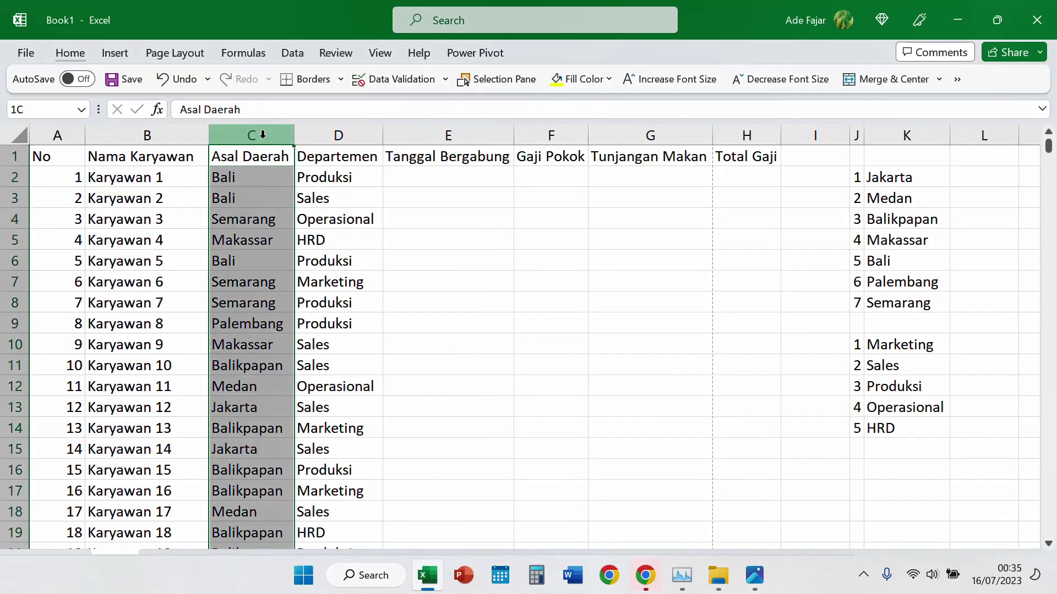
pyautogui.click(82, 135)
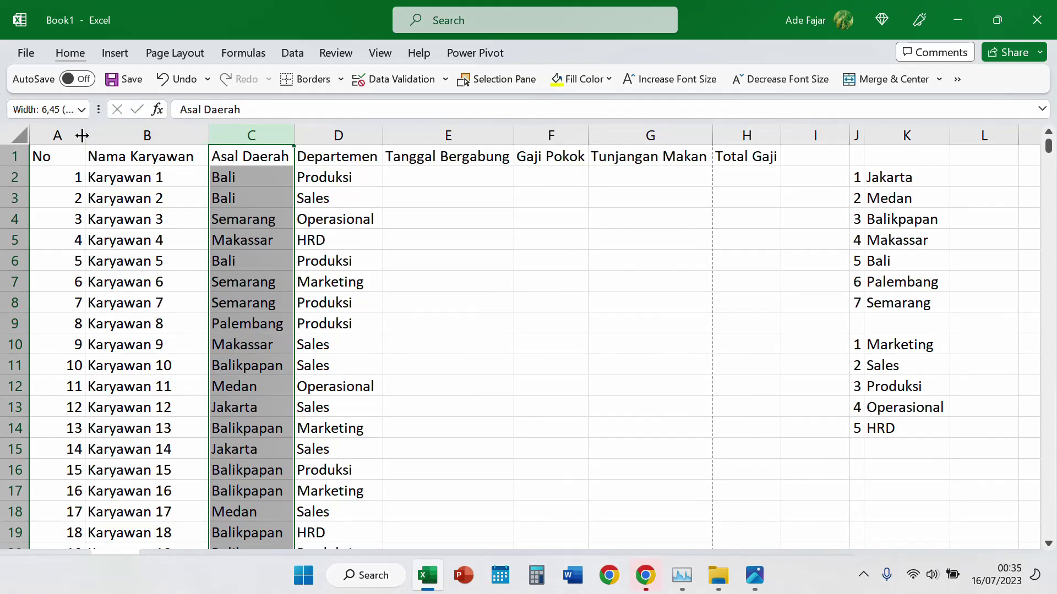
pyautogui.click(82, 136)
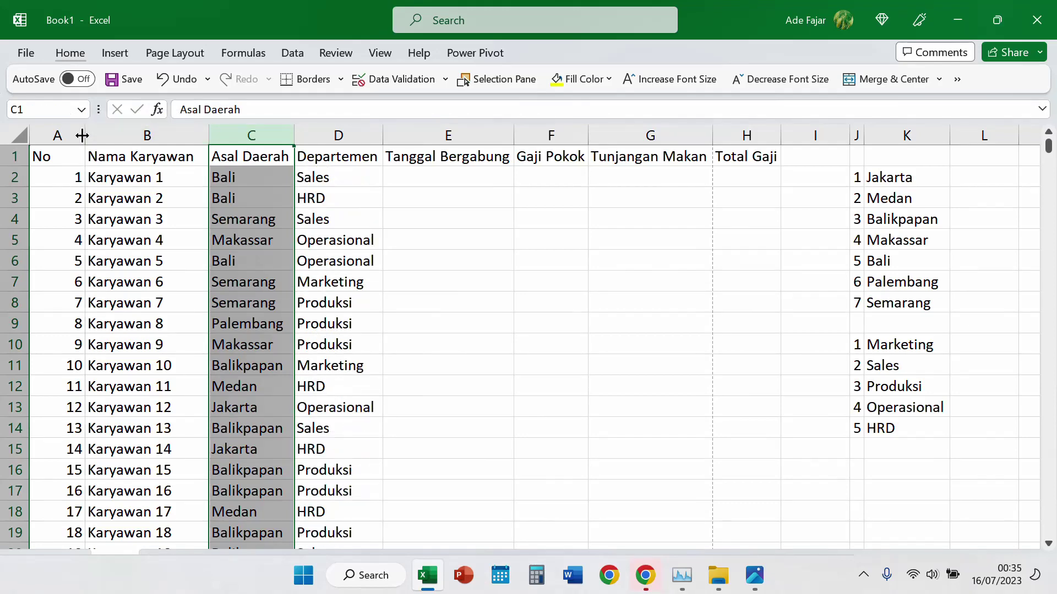
# Step: Replace the department formulas from D2 to the last employee row with their values by copying and pasting values in place
pyautogui.click(82, 136)
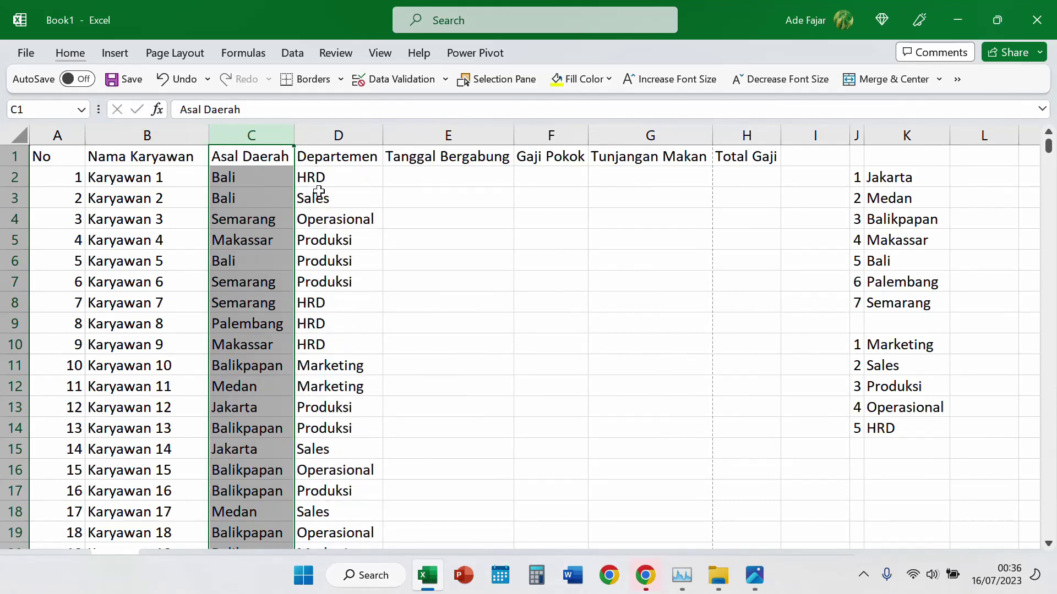
pyautogui.click(356, 176)
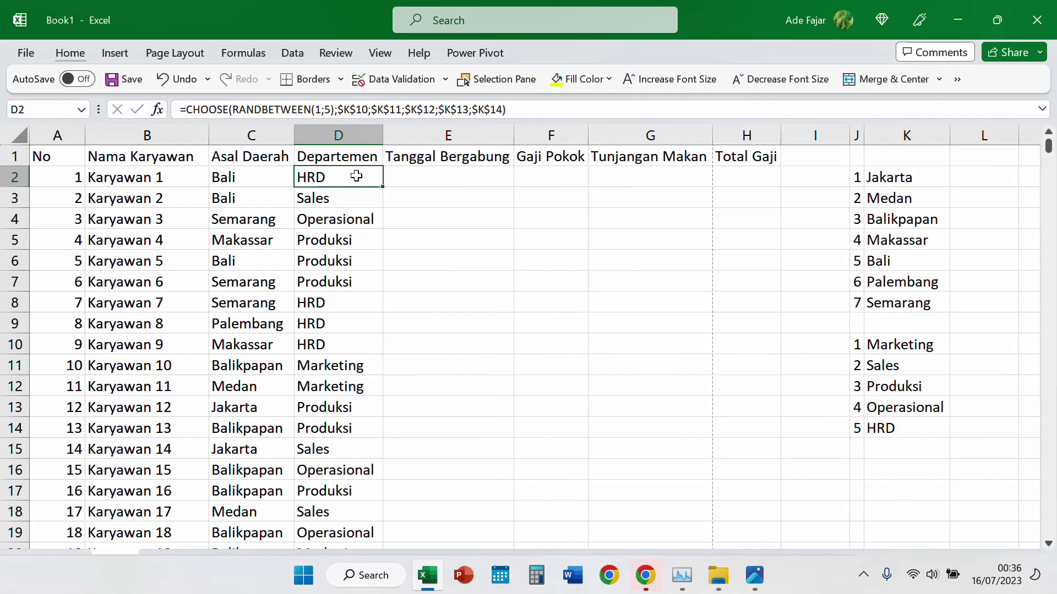
pyautogui.hotkey('ctrl', 'shift', 'Down')
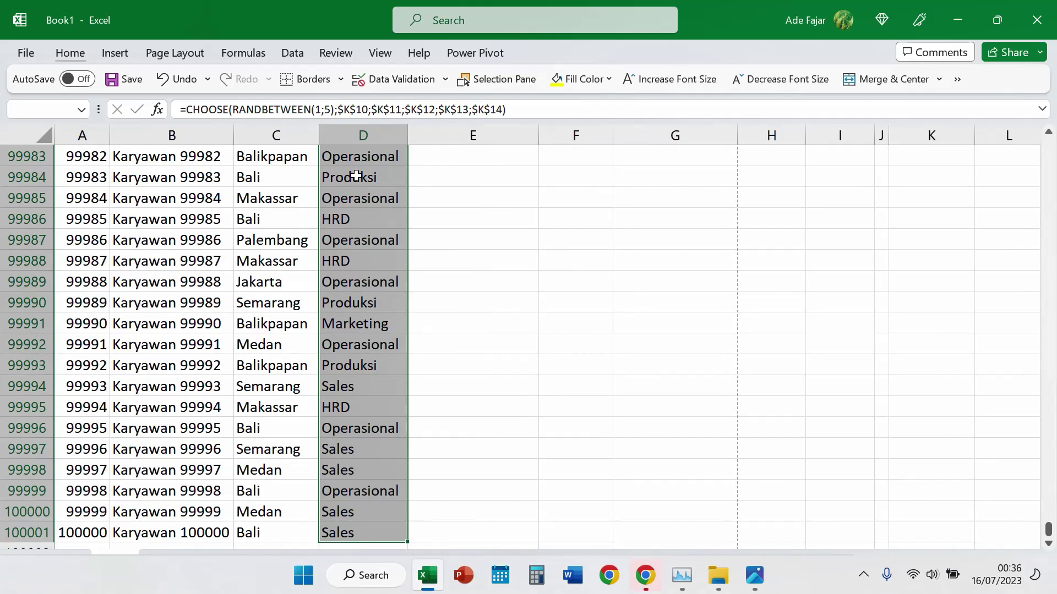
pyautogui.hotkey('ctrl', 'c')
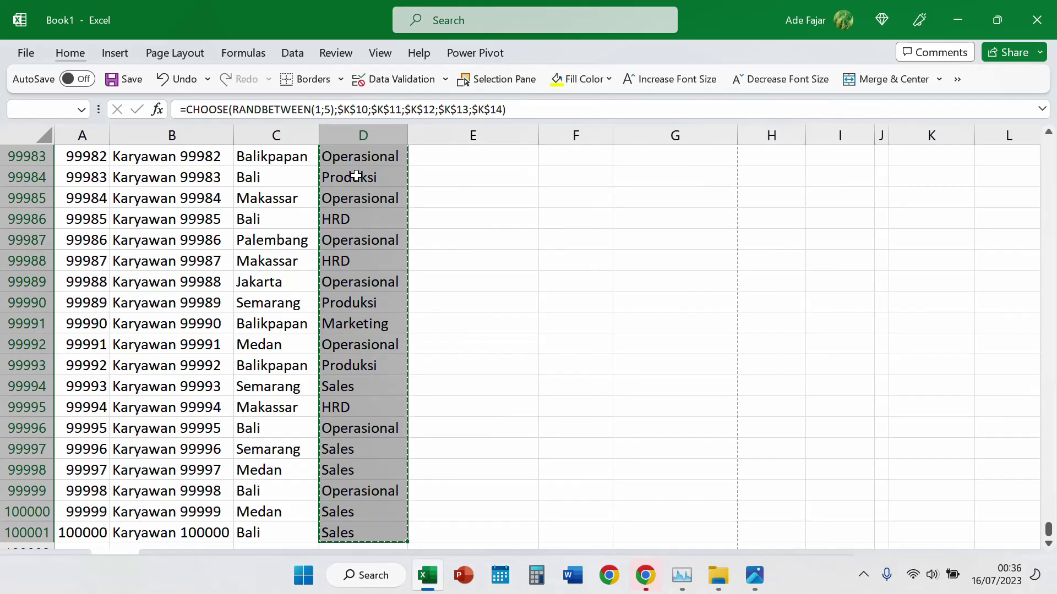
pyautogui.press('alt')
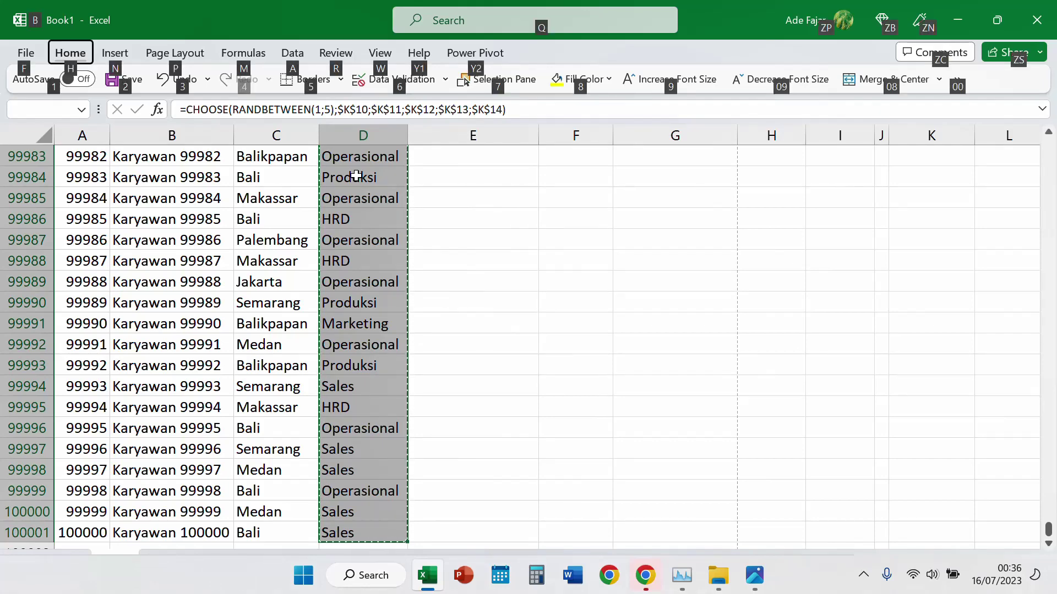
pyautogui.press('h')
pyautogui.press('v')
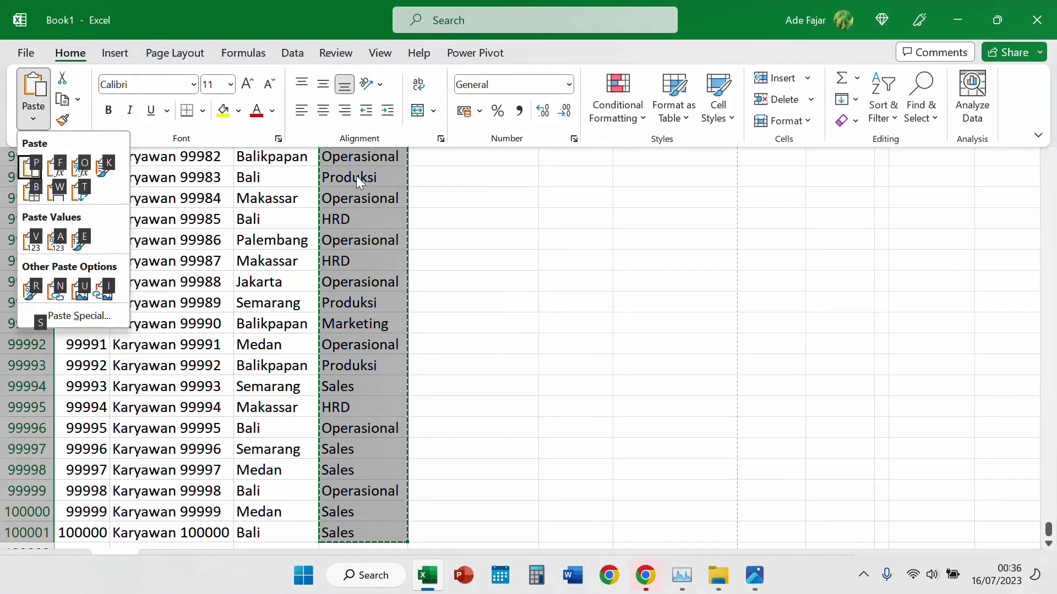
pyautogui.press('v')
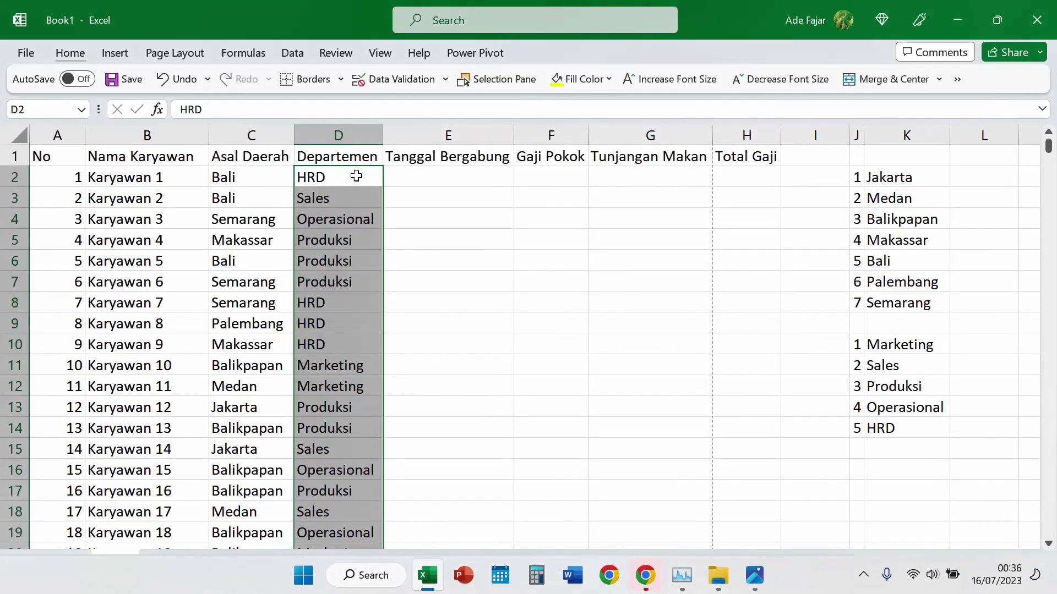
# Step: Inspect the contents of D2 and C2, and test both columns against recalculation by auto-fitting column A's width
pyautogui.press('Right')
pyautogui.press('Left')
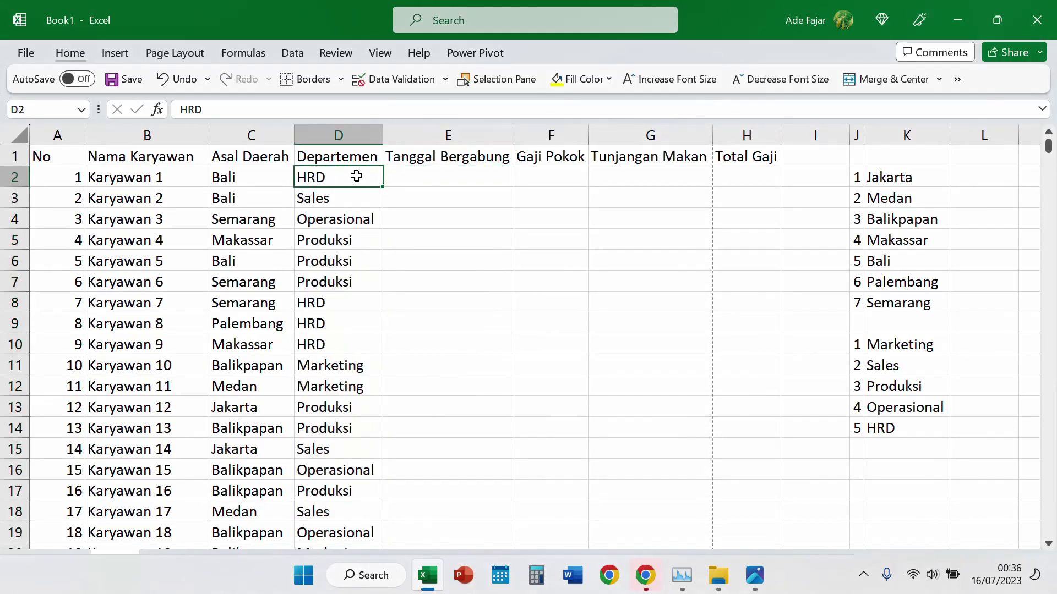
pyautogui.press('Left')
pyautogui.press('Right')
pyautogui.press('Left')
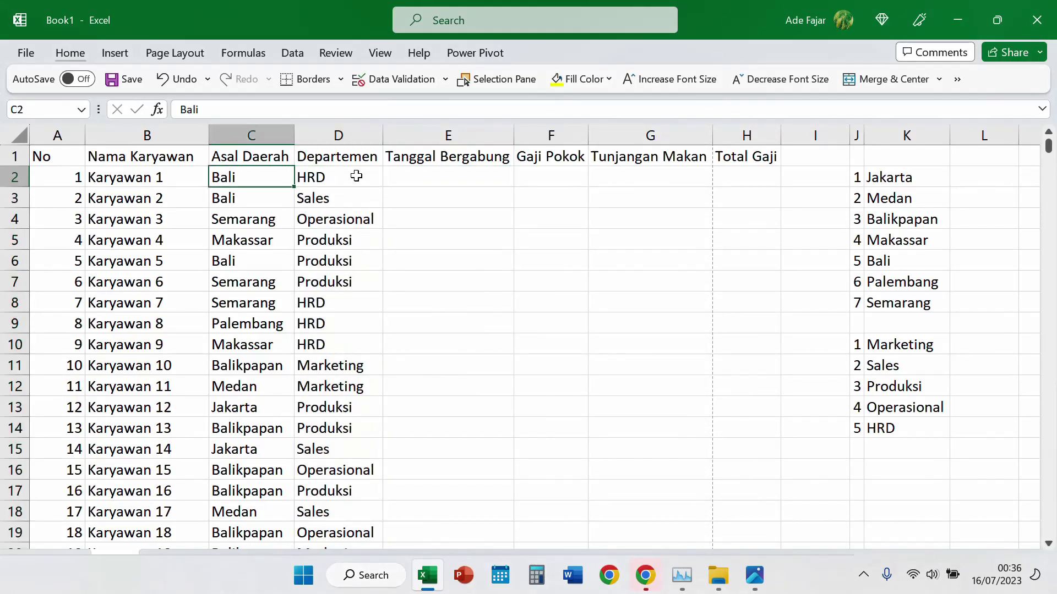
pyautogui.press('Right')
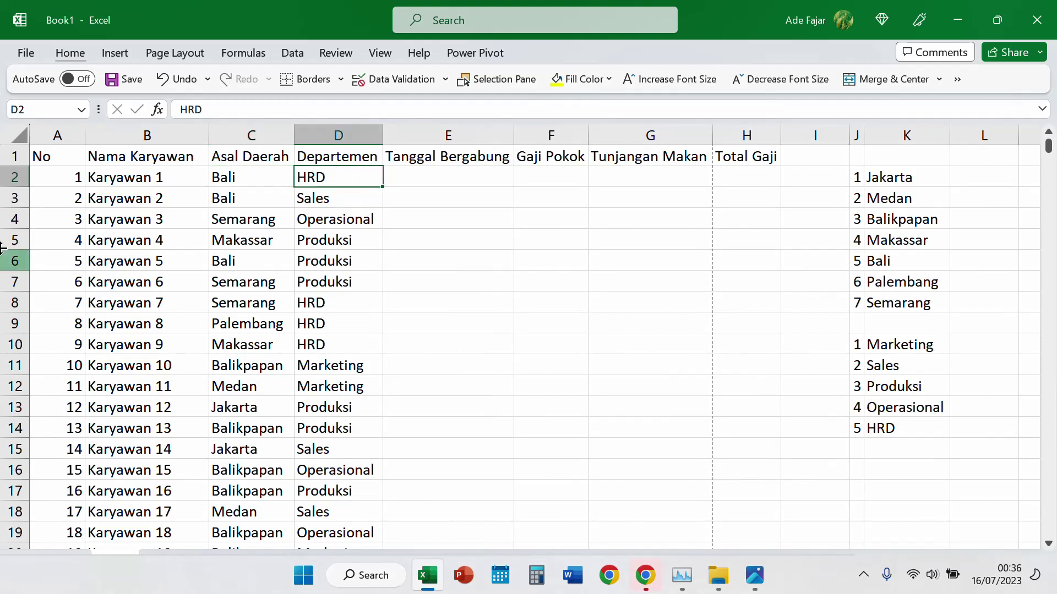
pyautogui.moveTo(82, 137); pyautogui.dragTo(82, 137)
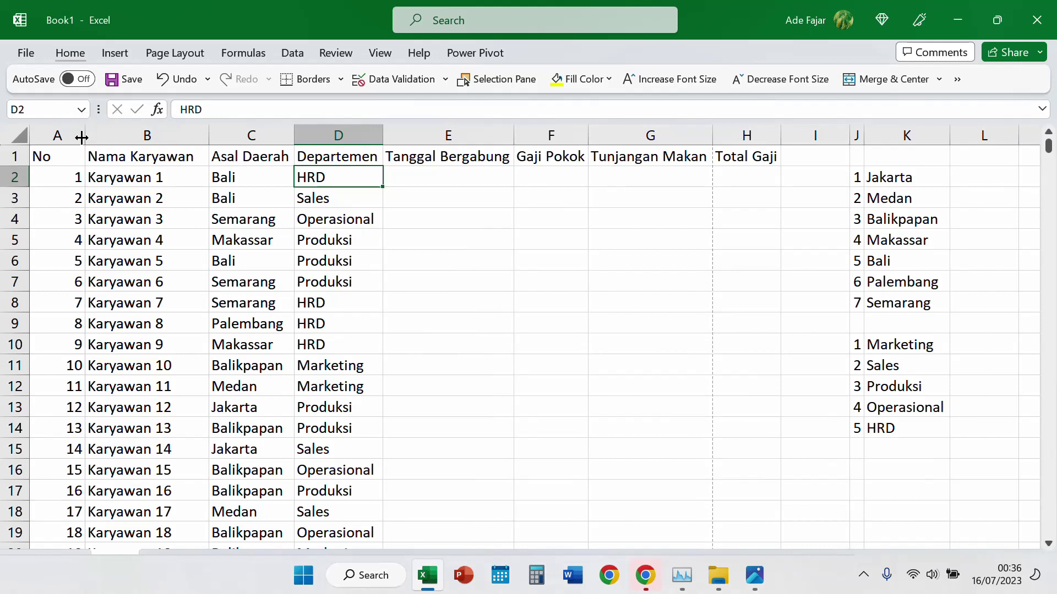
# Step: Start a RANDBETWEEN formula in E2 under Tanggal Bergabung with DATE(2015;1;1) as its lower bound
pyautogui.click(465, 175)
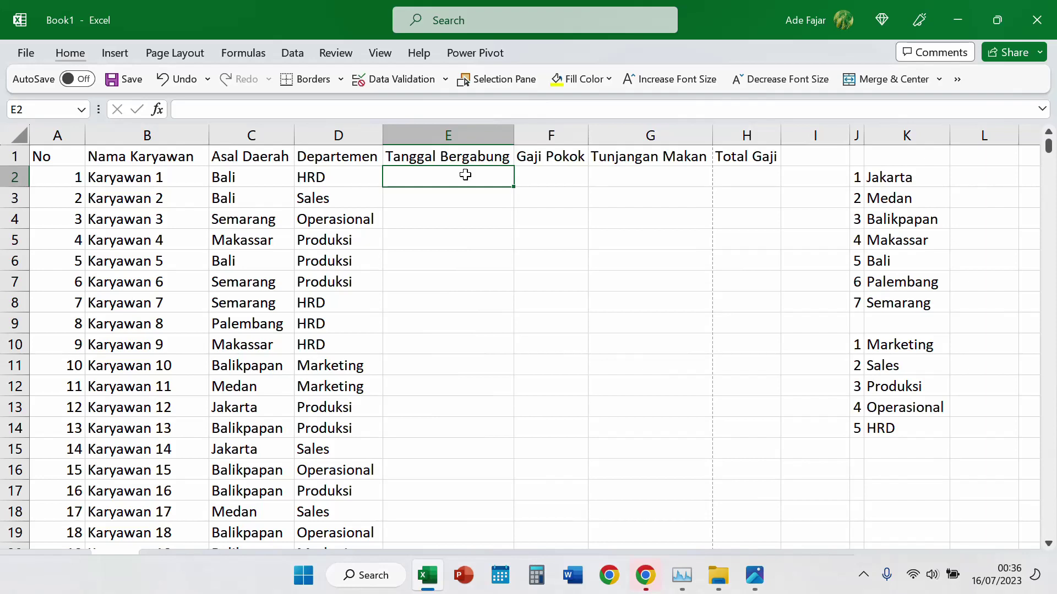
pyautogui.write('=ran')
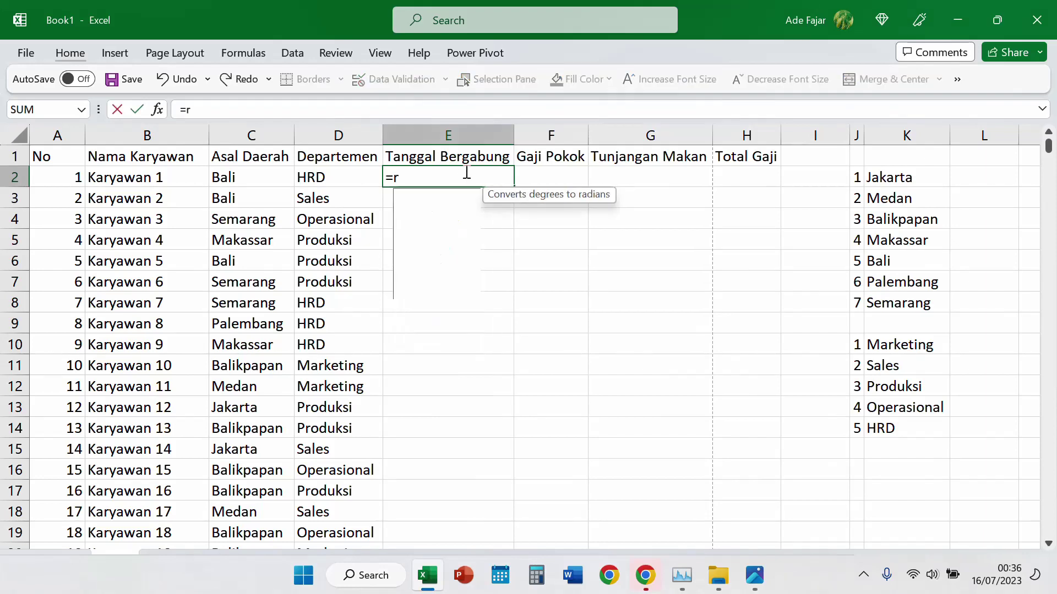
pyautogui.press('Down')
pyautogui.press('Down')
pyautogui.press('Tab')
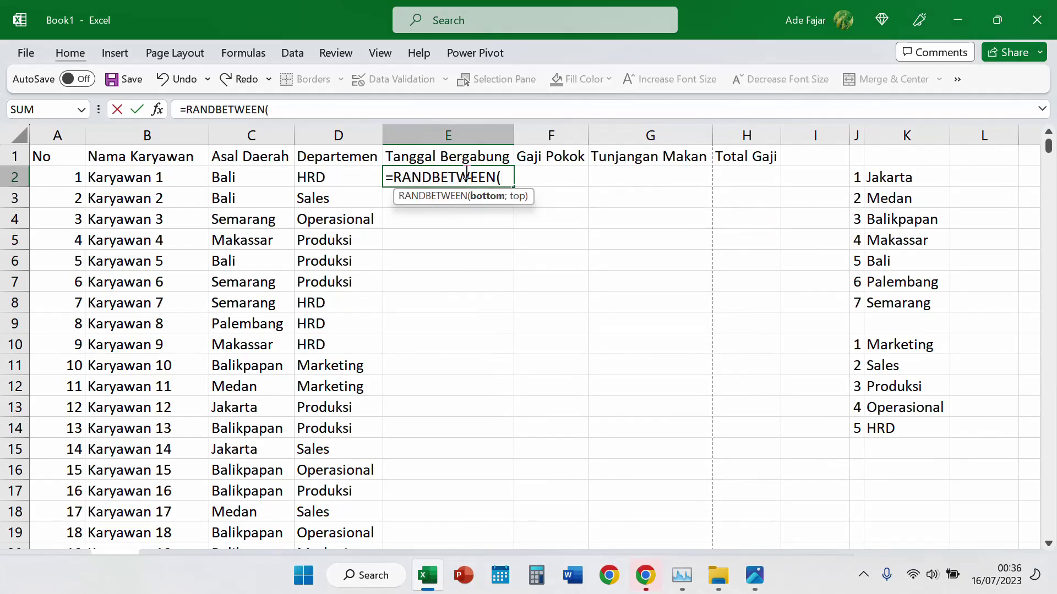
pyautogui.write('da')
pyautogui.press('Tab')
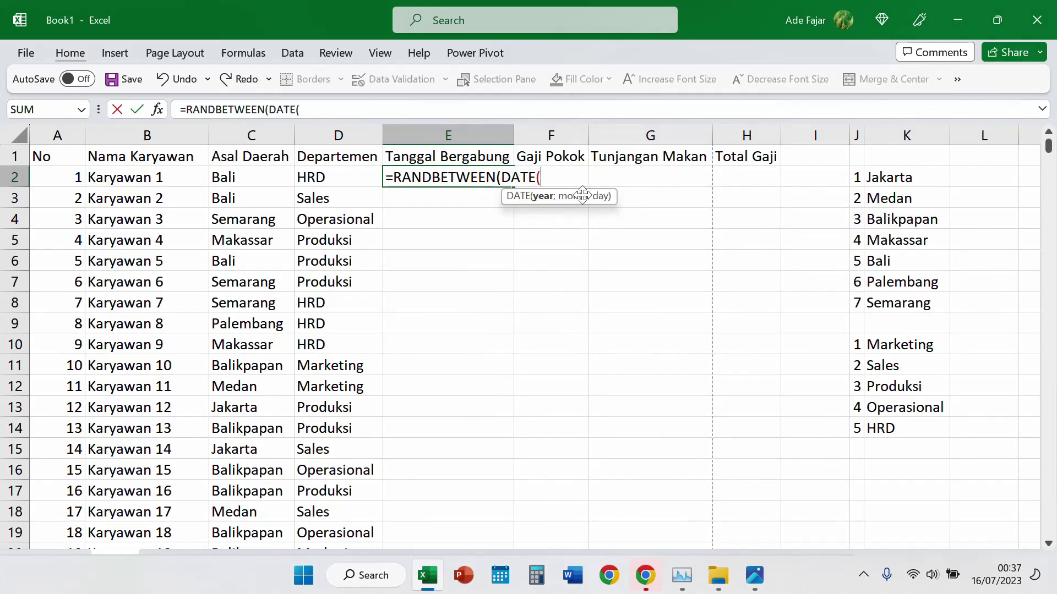
pyautogui.moveTo(592, 202); pyautogui.dragTo(627, 240)
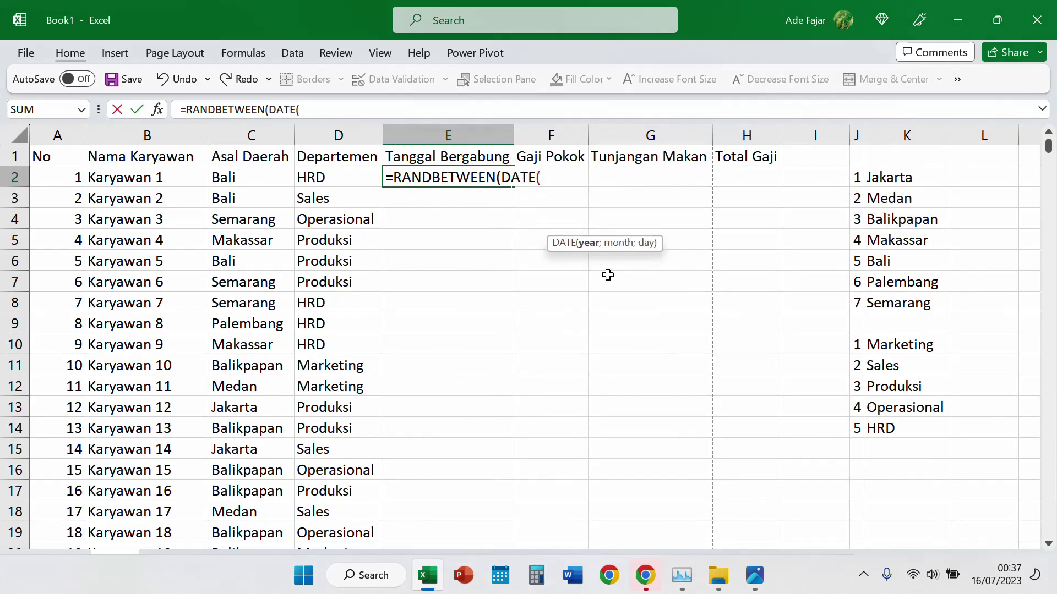
pyautogui.write('2015;')
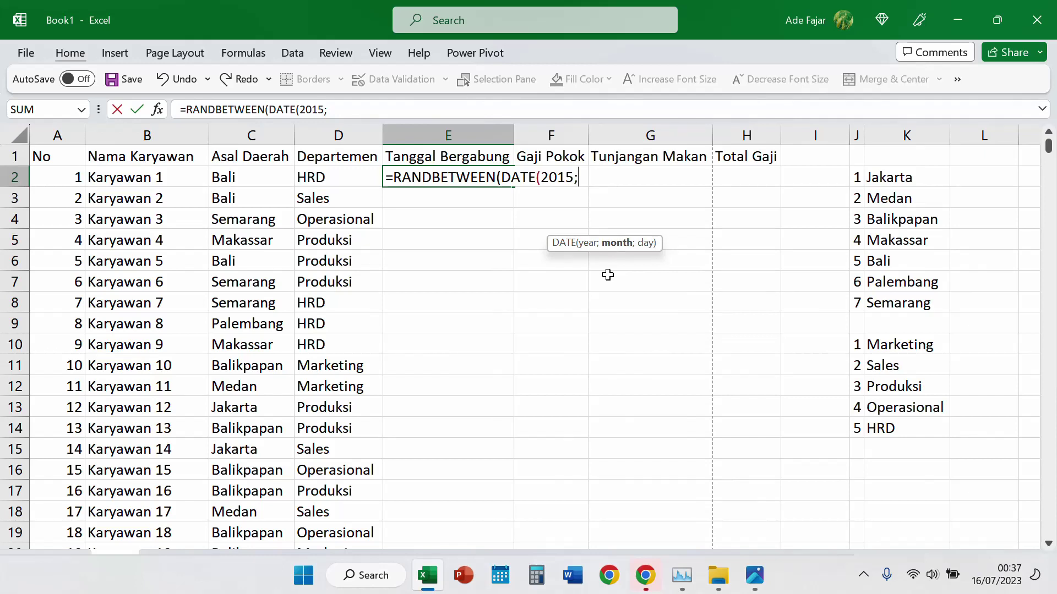
pyautogui.write('1')
pyautogui.press('Return')
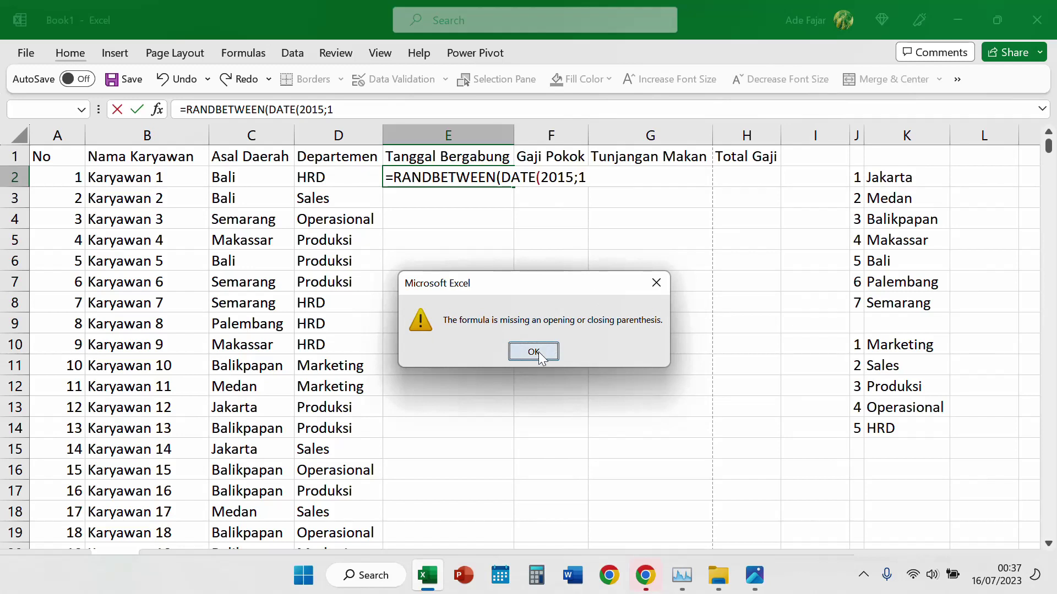
pyautogui.click(534, 352)
pyautogui.click(360, 110)
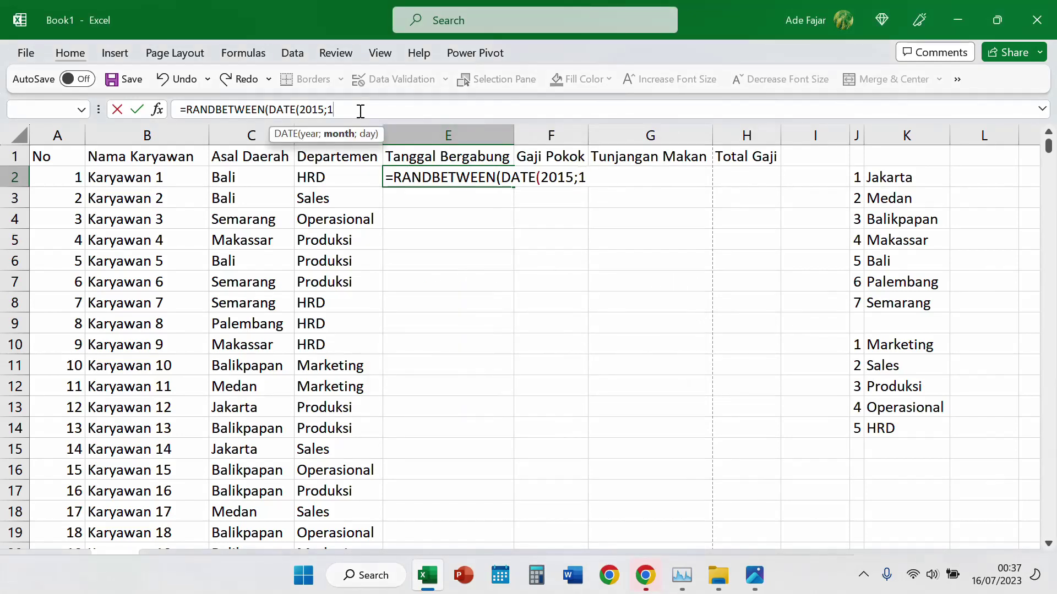
pyautogui.write(';1)')
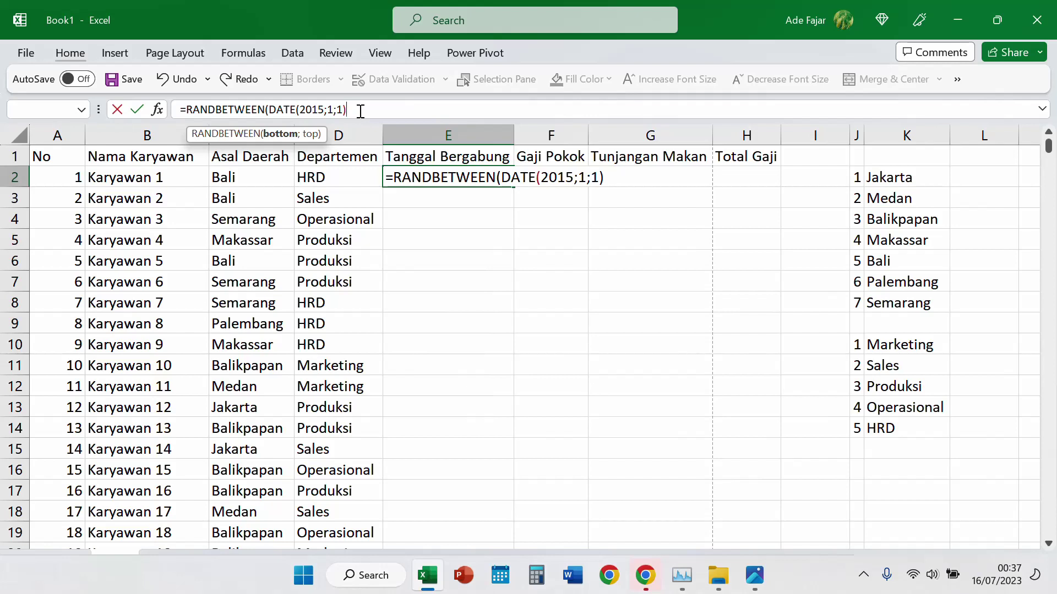
# Step: Complete the RANDBETWEEN formula in E2 with DATE(2023;12;31) as its upper bound
pyautogui.write(';da')
pyautogui.press('Tab')
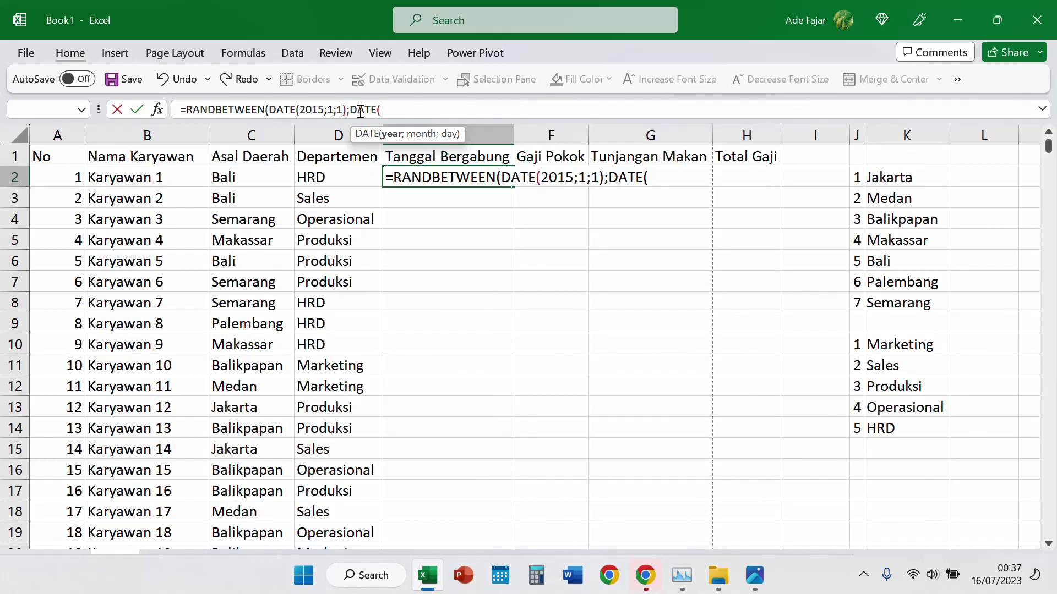
pyautogui.write('2023;')
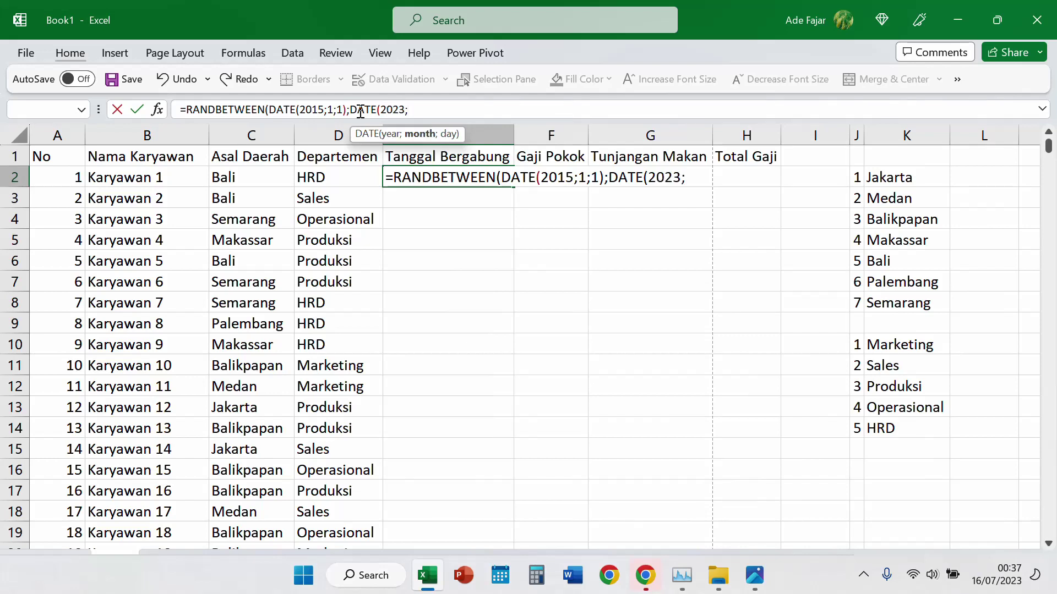
pyautogui.write('12;31')
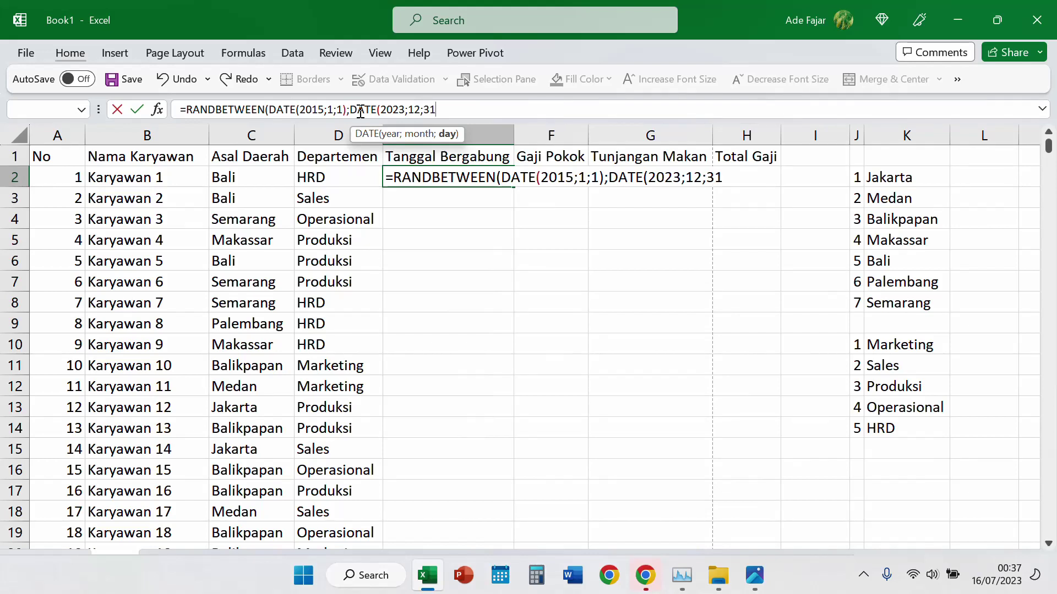
pyautogui.write(')')
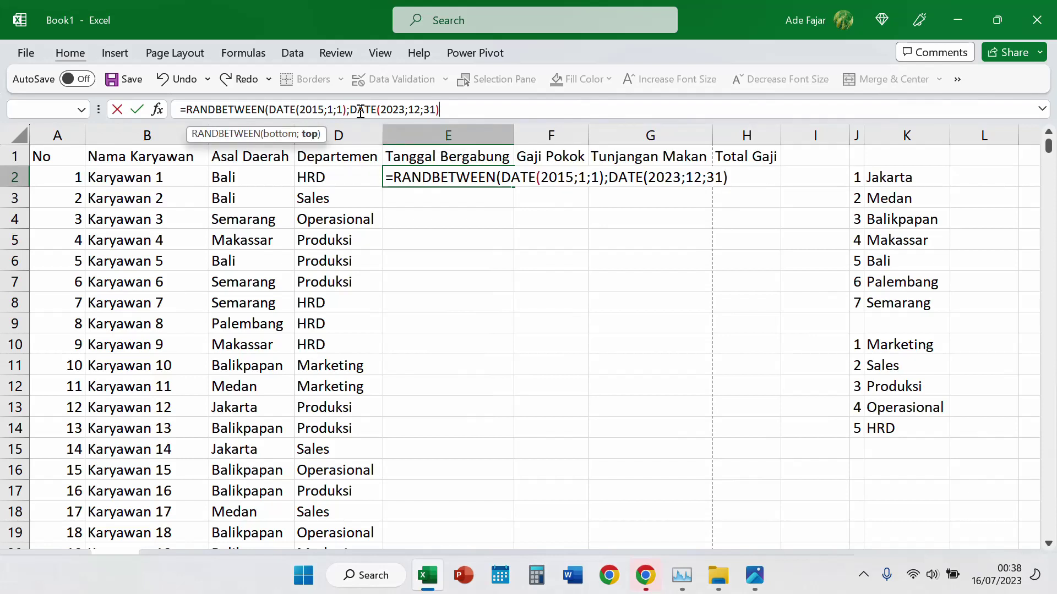
pyautogui.write(')')
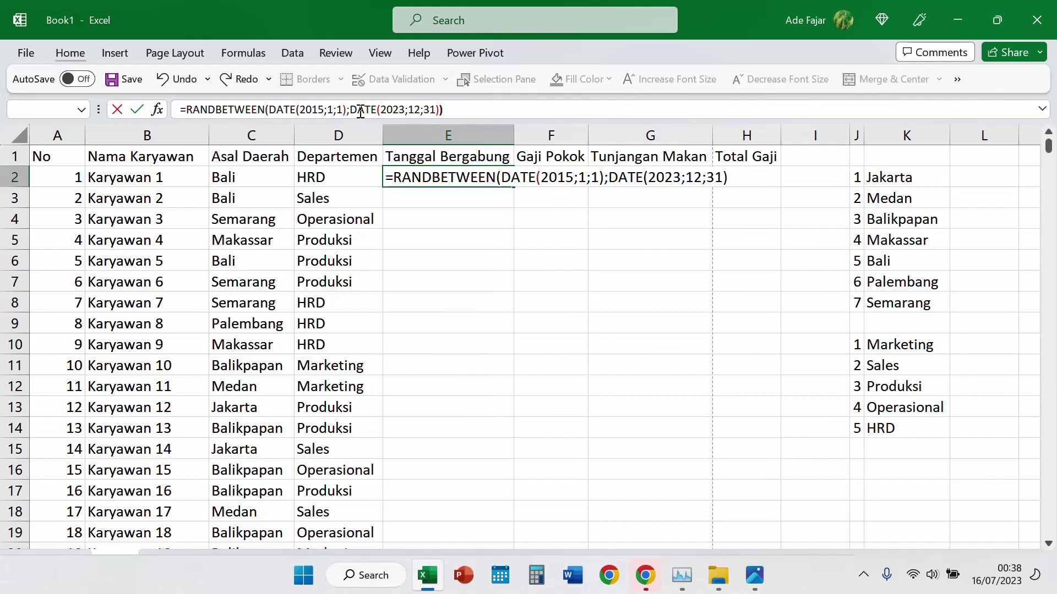
pyautogui.press('Return')
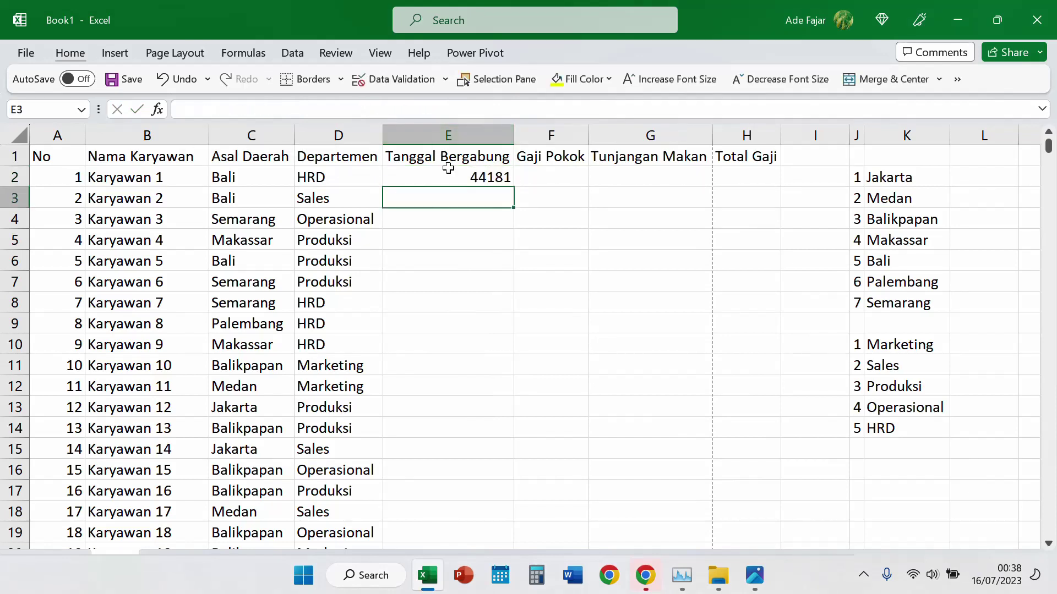
# Step: Fill the joining-date formula from E2 down to the last employee row and check the end of column E
pyautogui.click(477, 179)
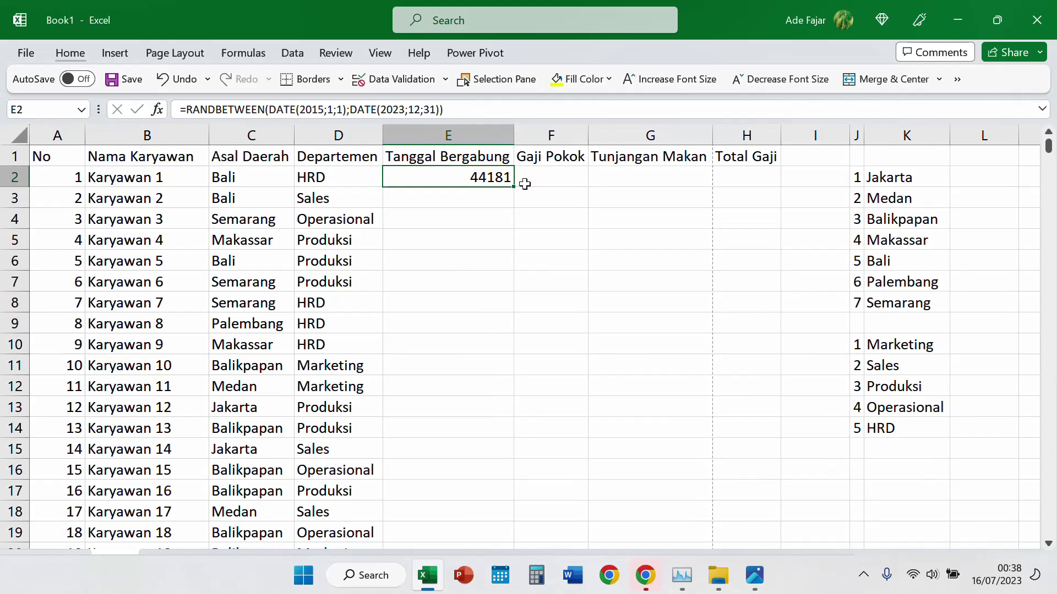
pyautogui.doubleClick(513, 187)
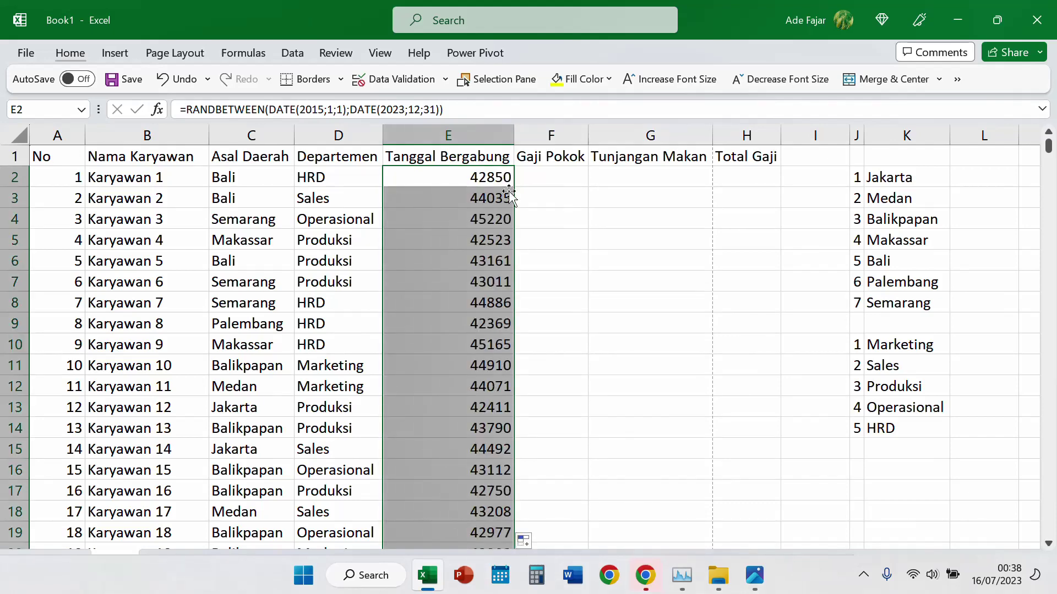
pyautogui.click(486, 218)
pyautogui.hotkey('ctrl', 'Down')
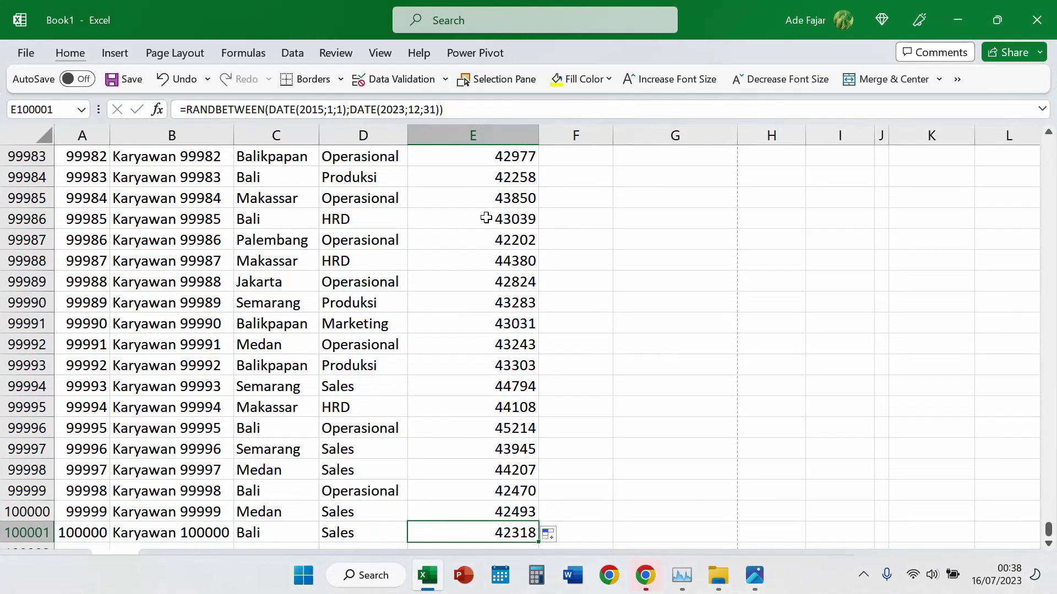
pyautogui.hotkey('ctrl', 'Up')
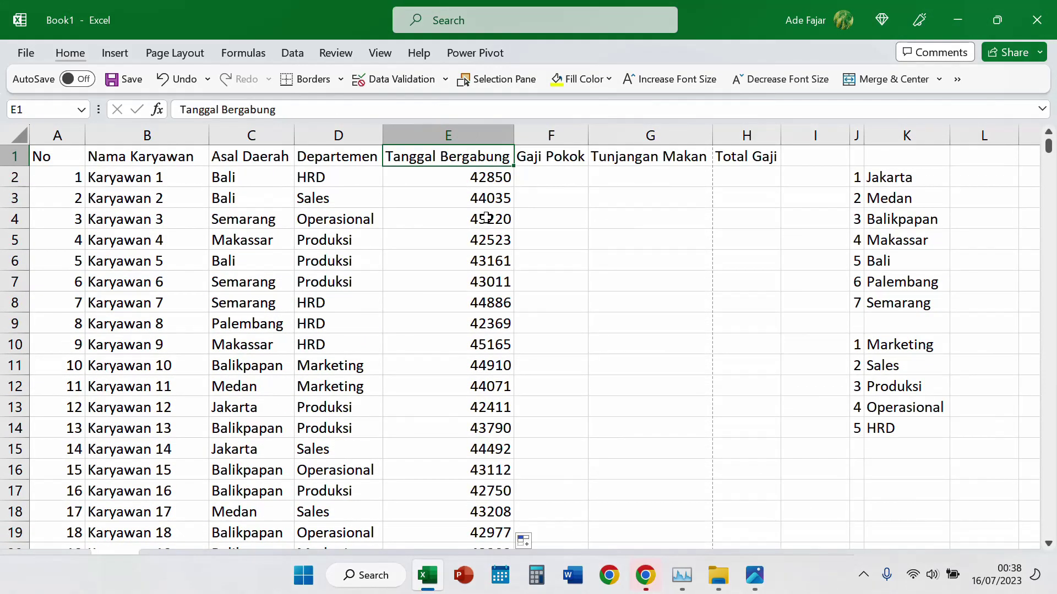
# Step: Format the Tanggal Bergabung cells from E2 to the last row as Date with the non-asterisk 14/03/2012 type
pyautogui.press('Down')
pyautogui.hotkey('ctrl', 'shift', 'Down')
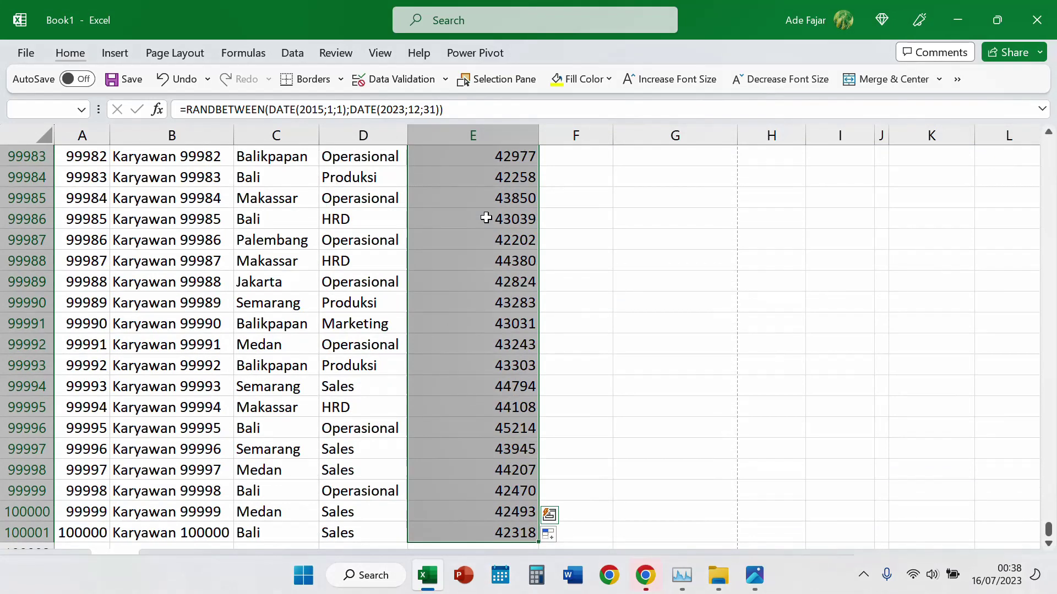
pyautogui.rightClick(486, 218)
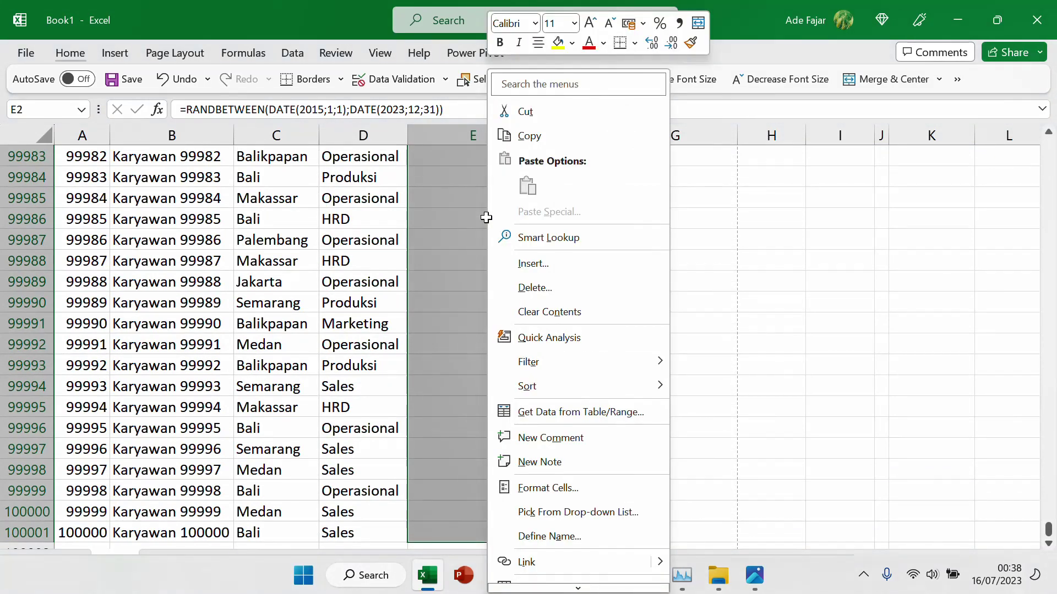
pyautogui.click(580, 488)
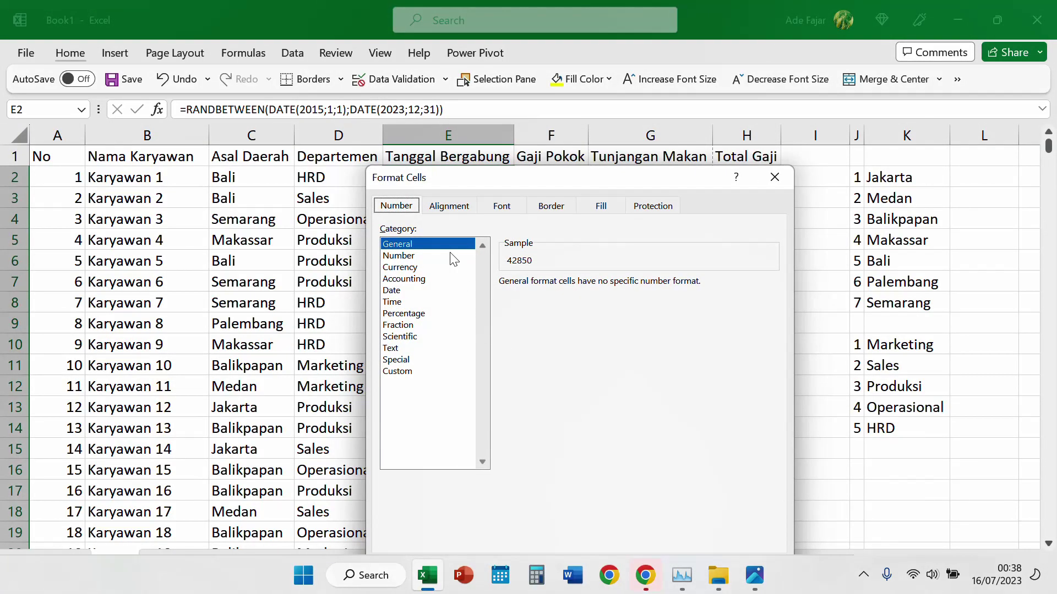
pyautogui.click(425, 291)
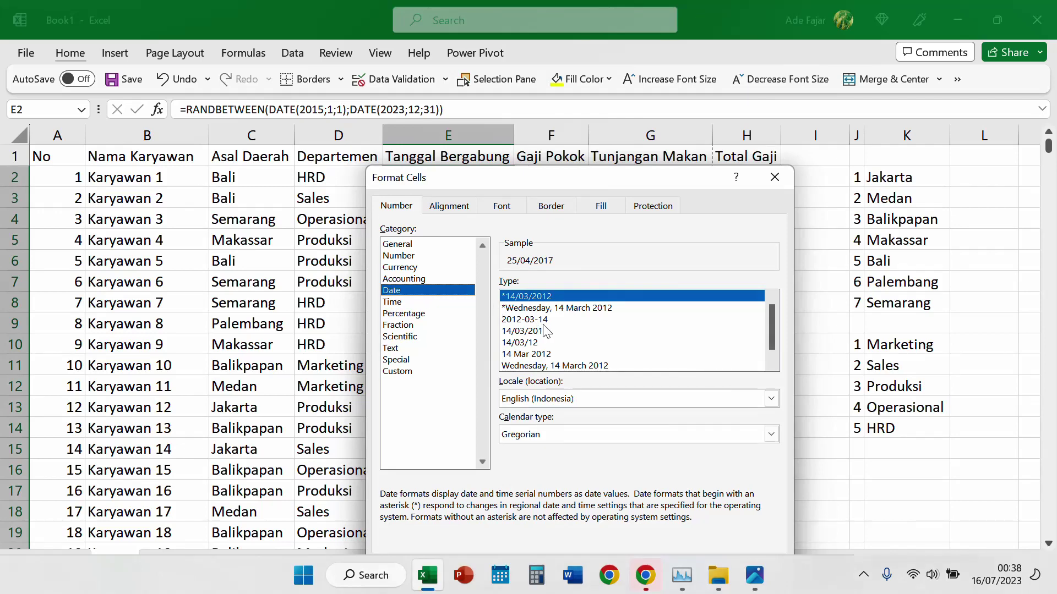
pyautogui.click(550, 332)
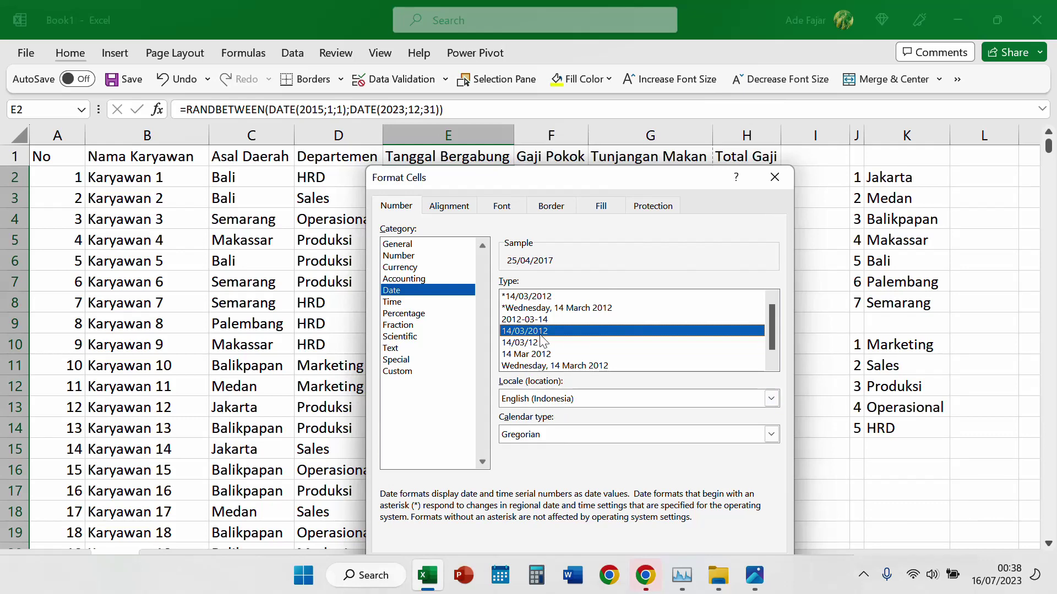
pyautogui.moveTo(633, 186); pyautogui.dragTo(674, 95)
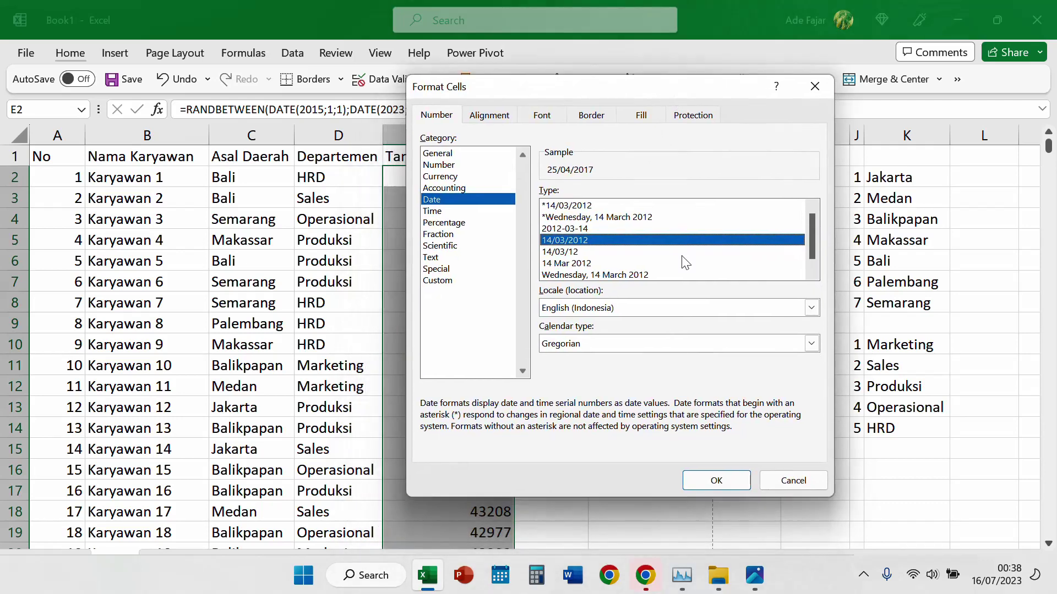
pyautogui.click(716, 481)
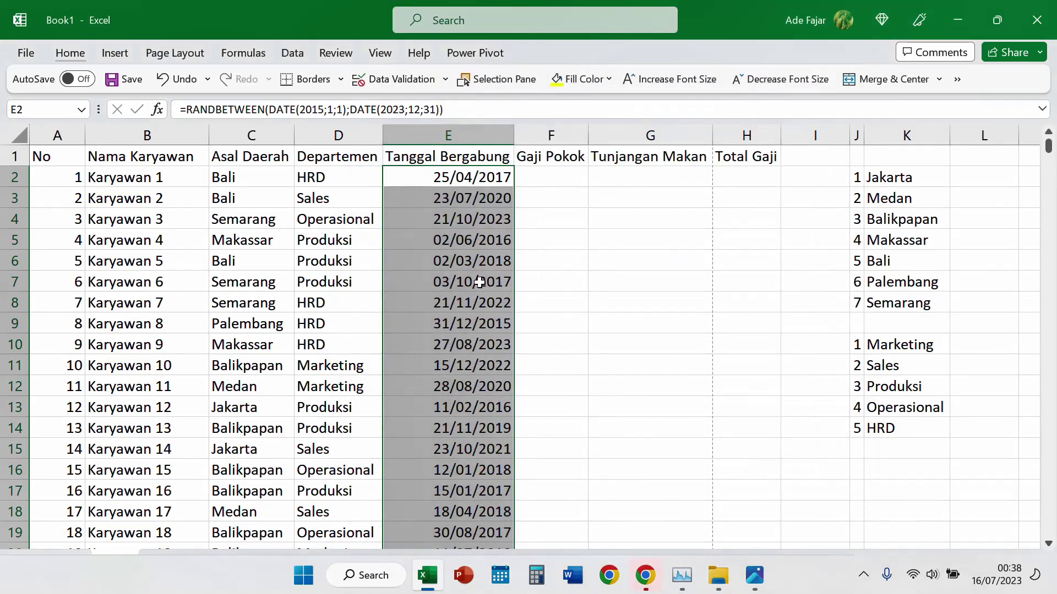
# Step: Inspect the formula in E2, test the joining dates against recalculation by auto-fitting column A, and check the end of column E
pyautogui.click(479, 282)
pyautogui.click(501, 182)
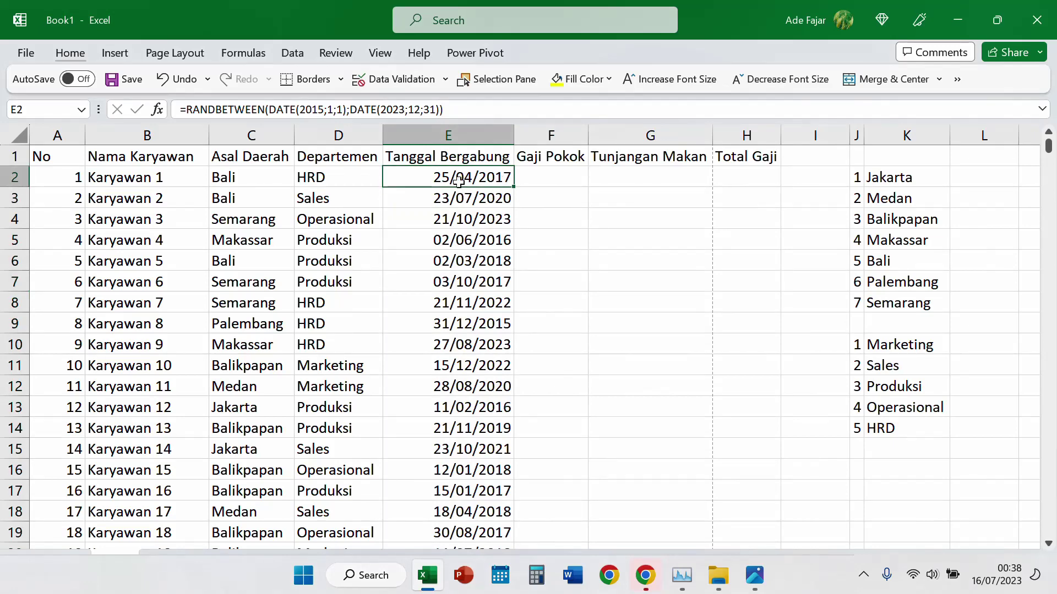
pyautogui.click(81, 135)
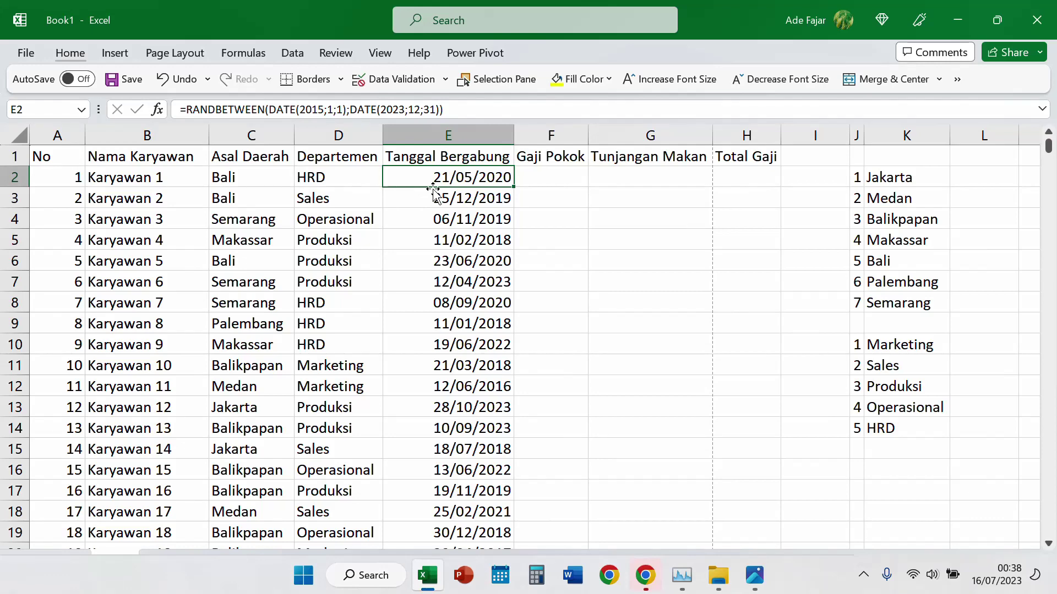
pyautogui.hotkey('ctrl', 'Down')
pyautogui.hotkey('ctrl', 'Up')
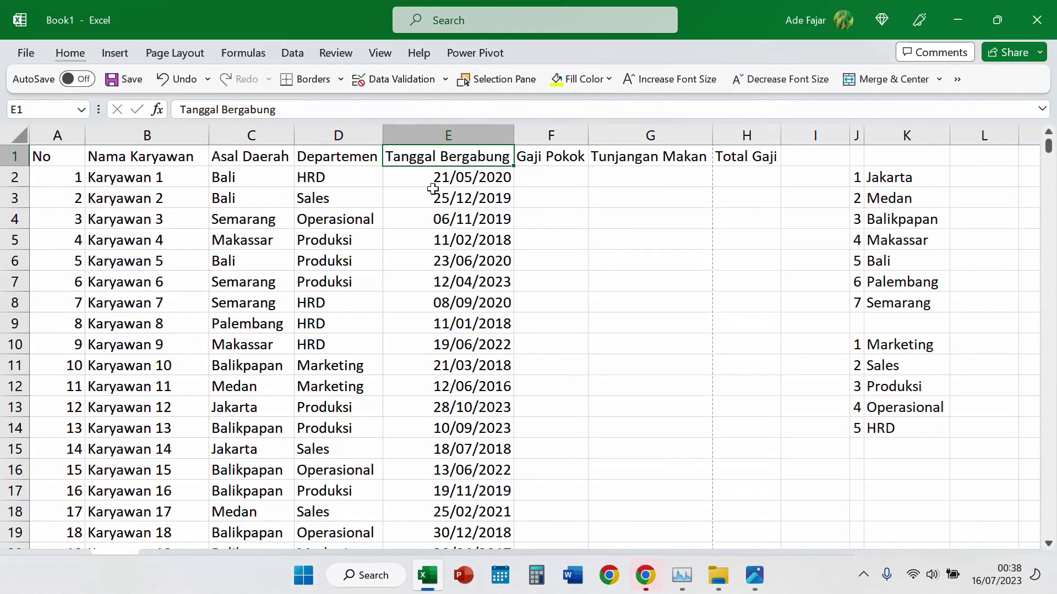
# Step: Replace the joining-date formulas from E2 down to the last employee row with their fixed values and check E3 and E2
pyautogui.press('Down')
pyautogui.hotkey('ctrl', 'shift', 'Down')
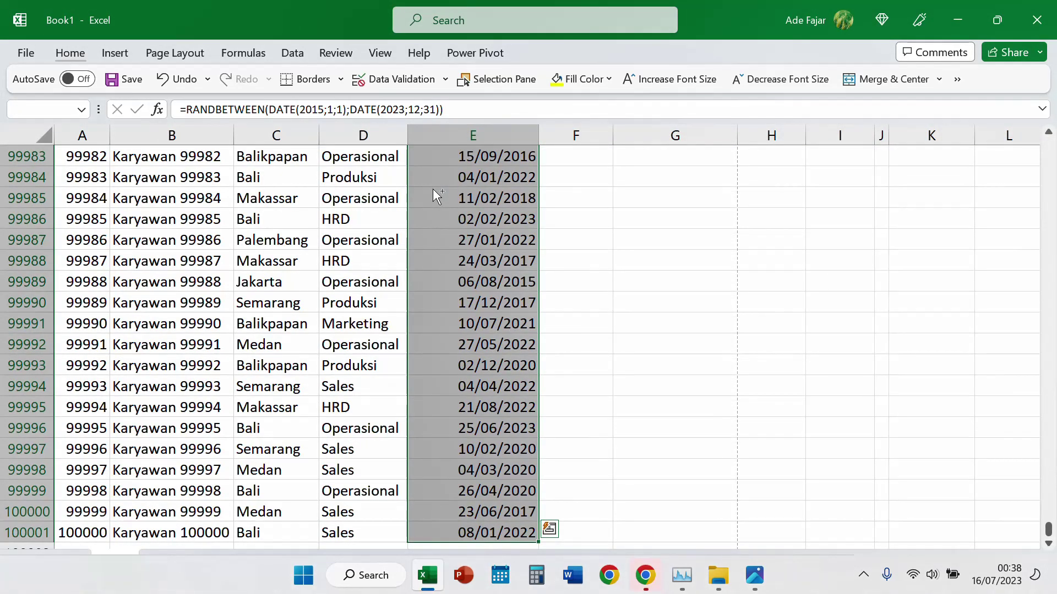
pyautogui.hotkey('ctrl', 'c')
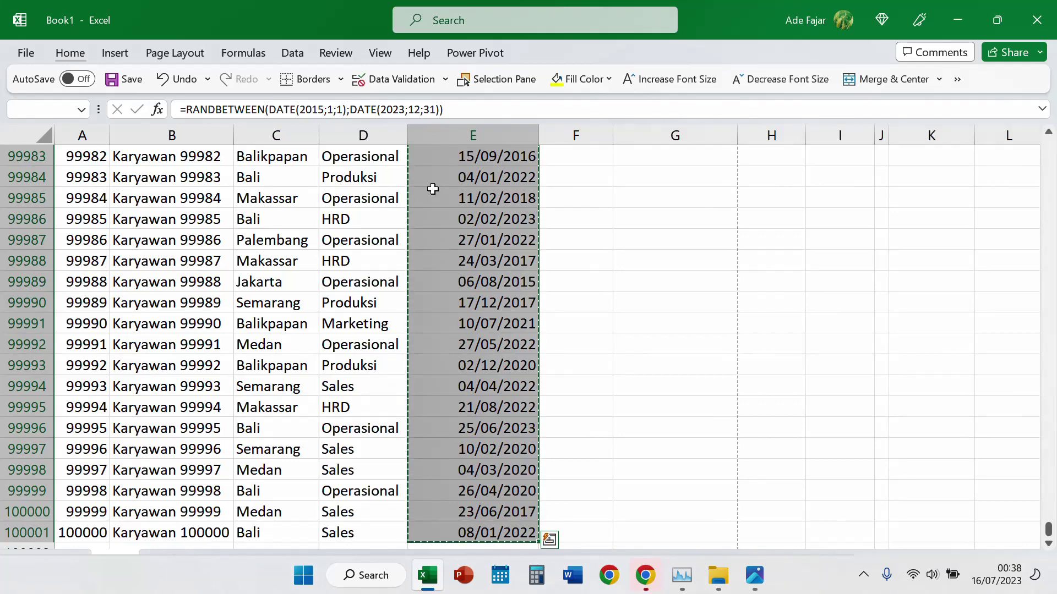
pyautogui.press('alt')
pyautogui.press('h')
pyautogui.press('v')
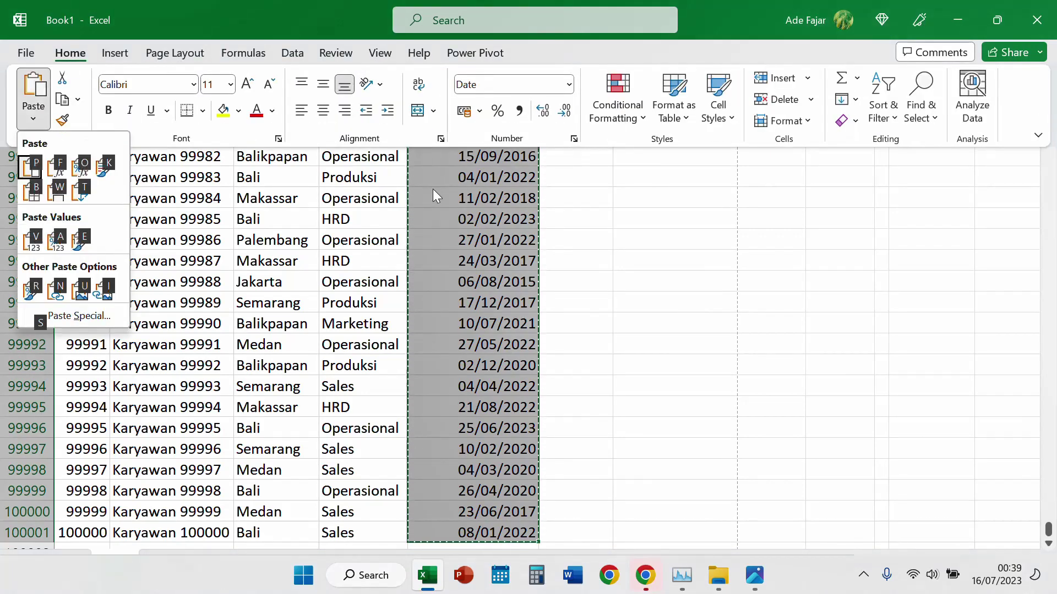
pyautogui.press('v')
pyautogui.click(447, 199)
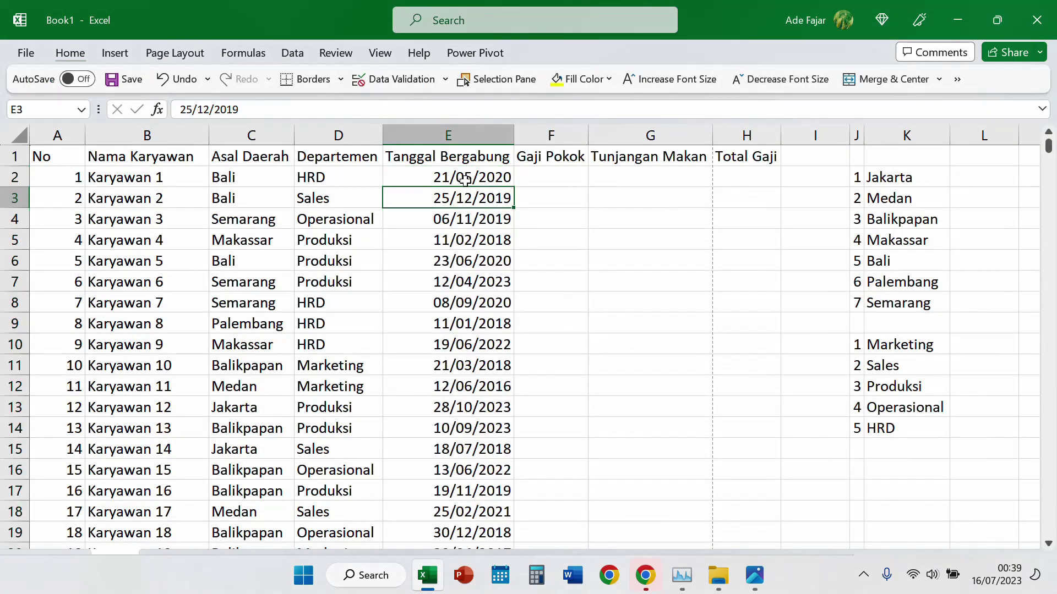
pyautogui.click(464, 181)
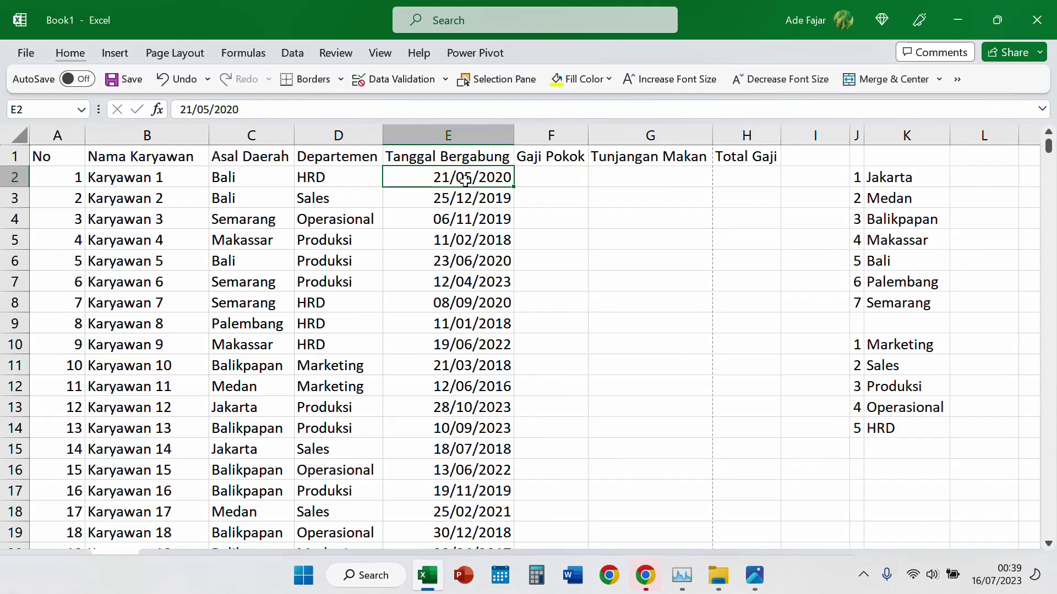
# Step: Enter a RANDBETWEEN formula in F2 under Gaji Pokok with bounds 5000000 and 20000000
pyautogui.click(557, 175)
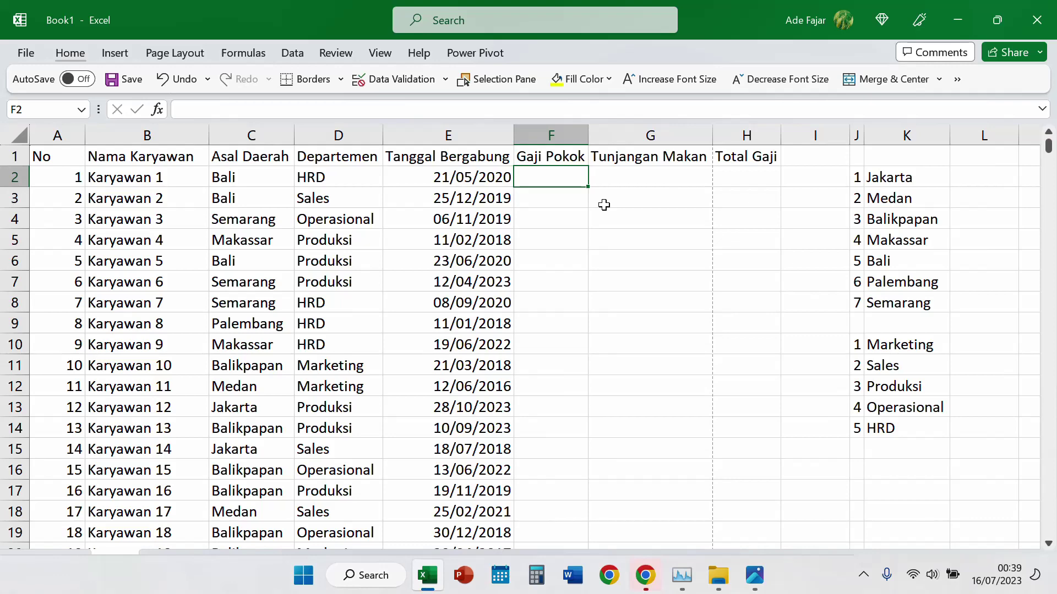
pyautogui.write('=')
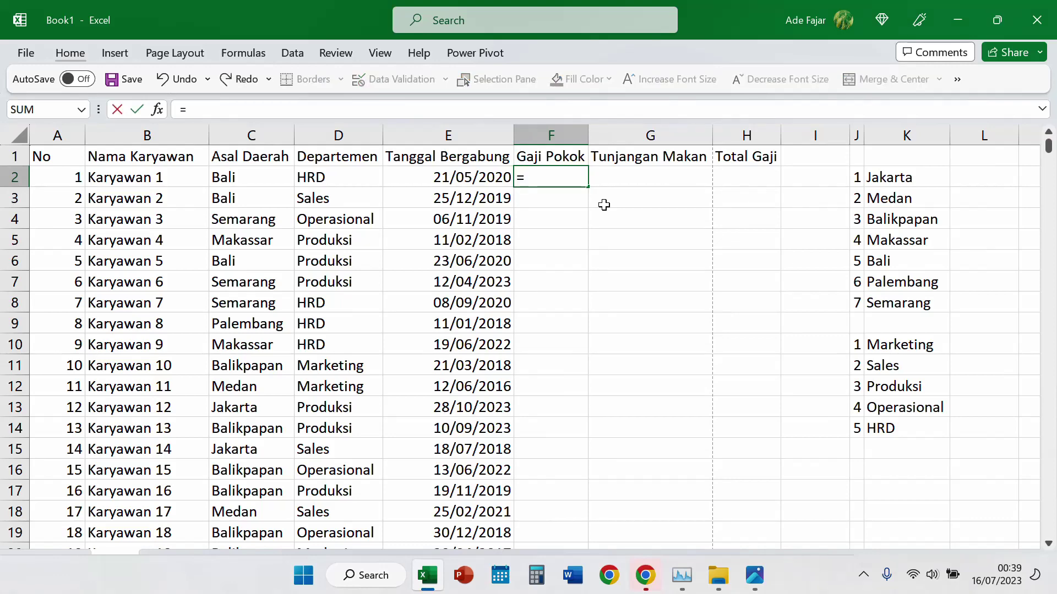
pyautogui.write('ra')
pyautogui.press('Down')
pyautogui.press('Down')
pyautogui.press('Down')
pyautogui.press('Tab')
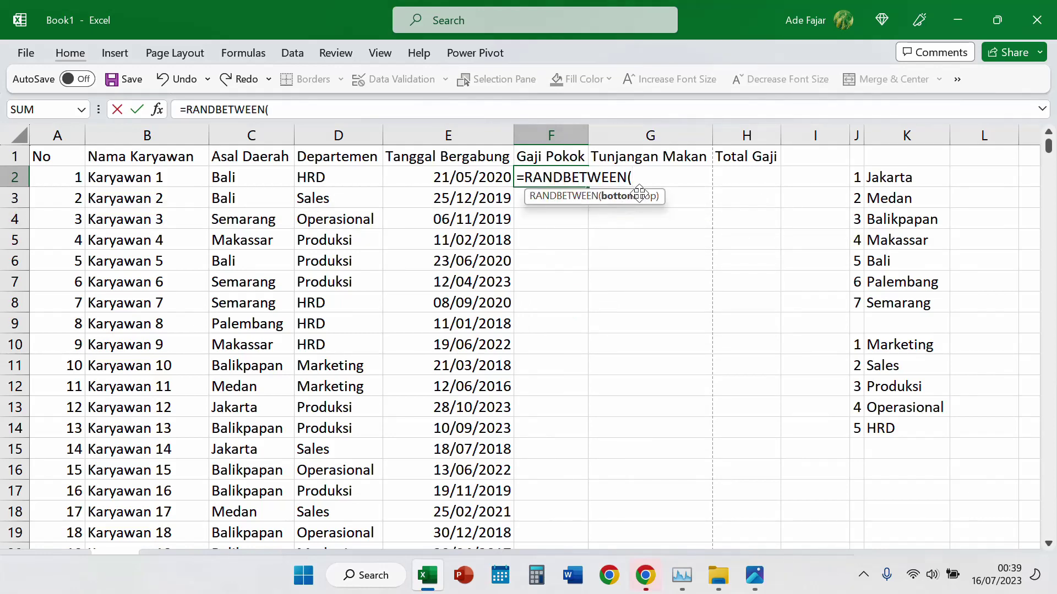
pyautogui.moveTo(639, 195); pyautogui.dragTo(673, 268)
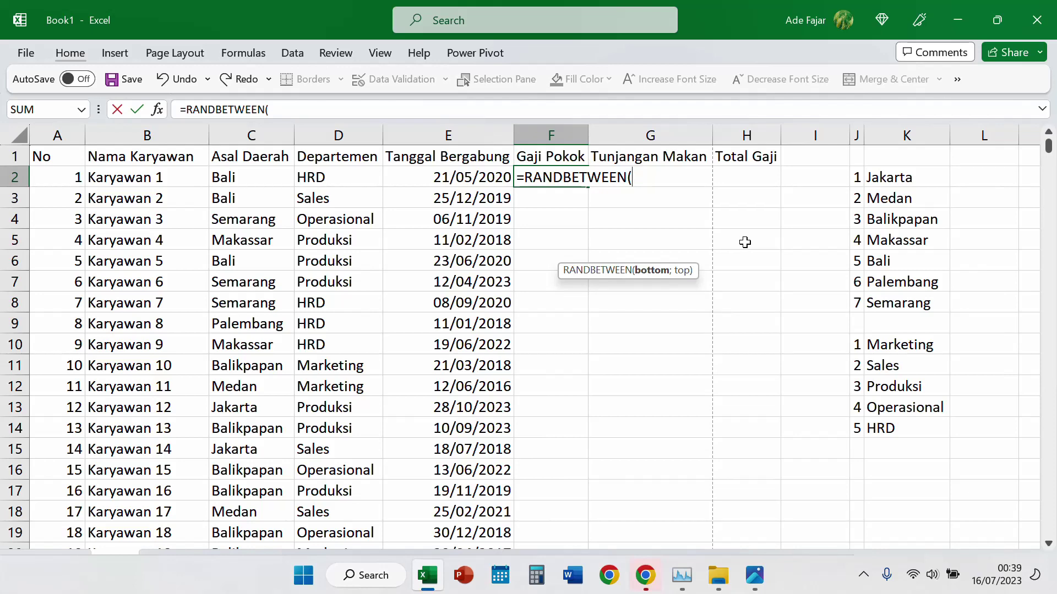
pyautogui.write('5000000;')
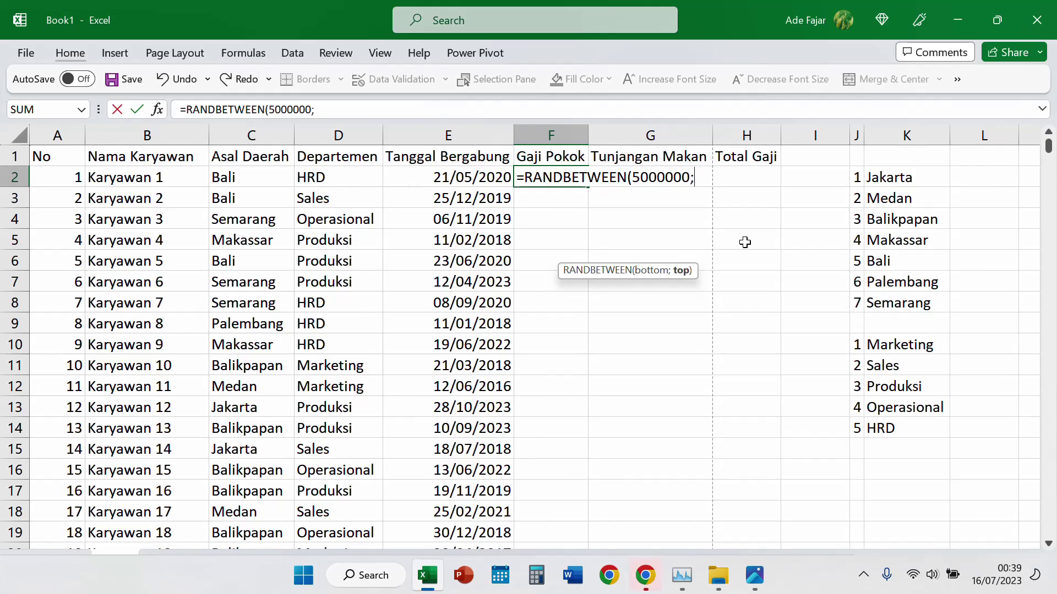
pyautogui.write('20')
pyautogui.write('000000')
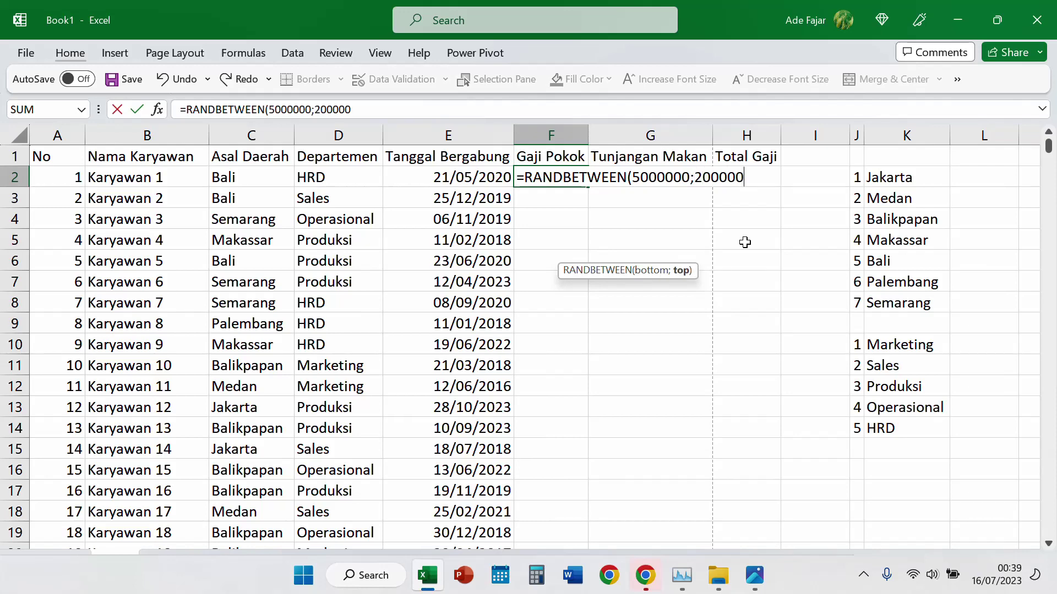
pyautogui.write(')')
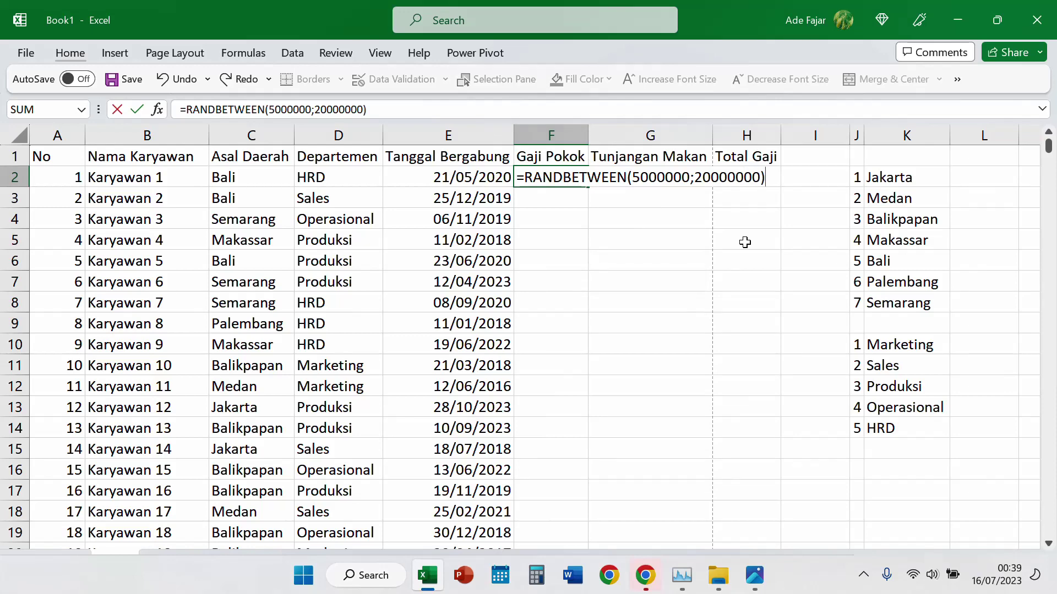
pyautogui.press('Return')
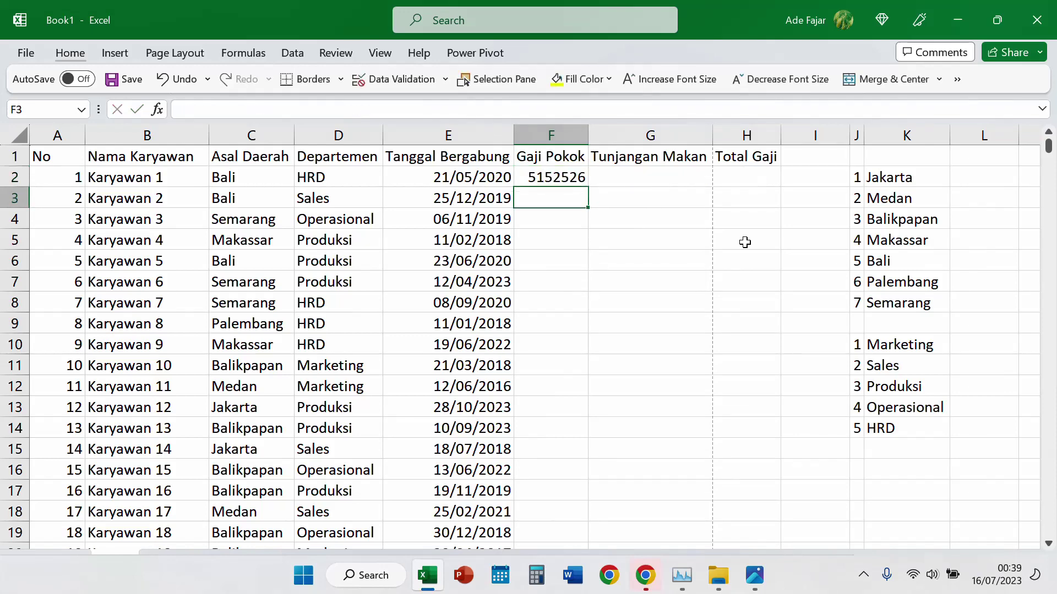
# Step: Fill the Gaji Pokok formula from F2 down to the last employee row and replace the formulas with fixed values
pyautogui.click(565, 179)
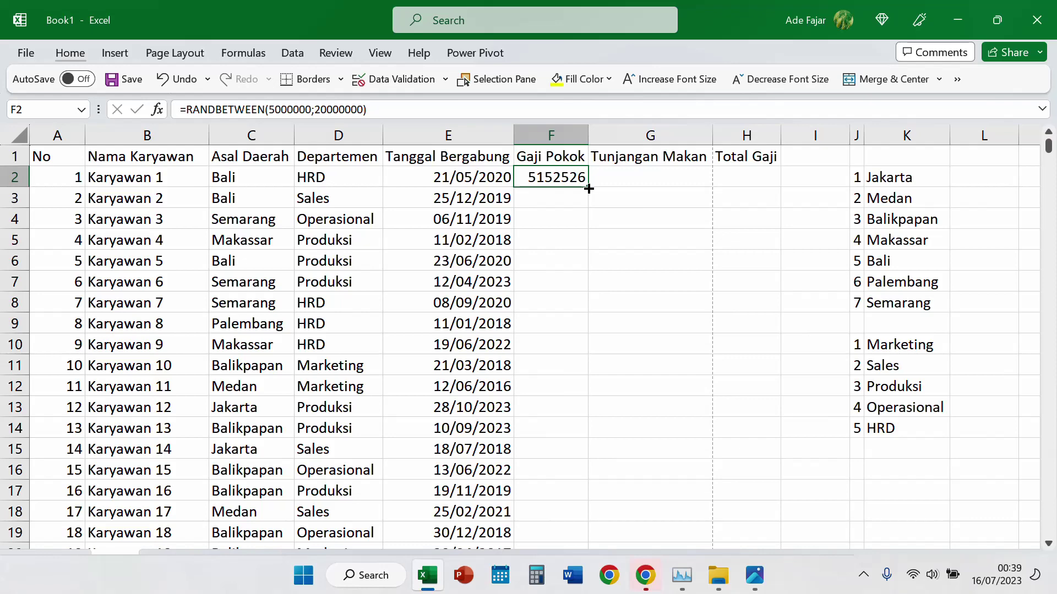
pyautogui.doubleClick(588, 188)
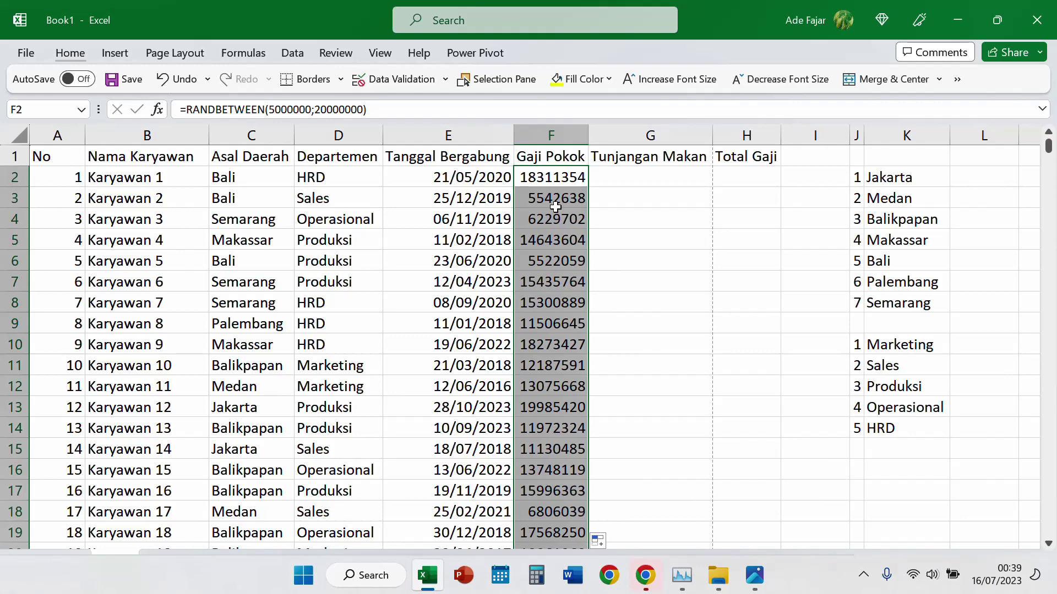
pyautogui.hotkey('ctrl', 'c')
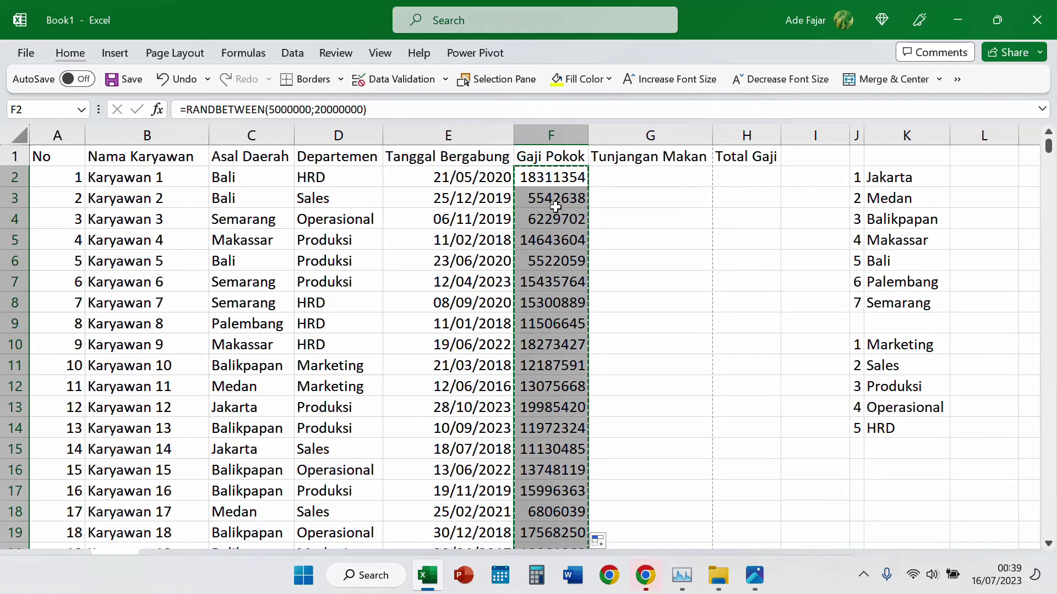
pyautogui.press('alt')
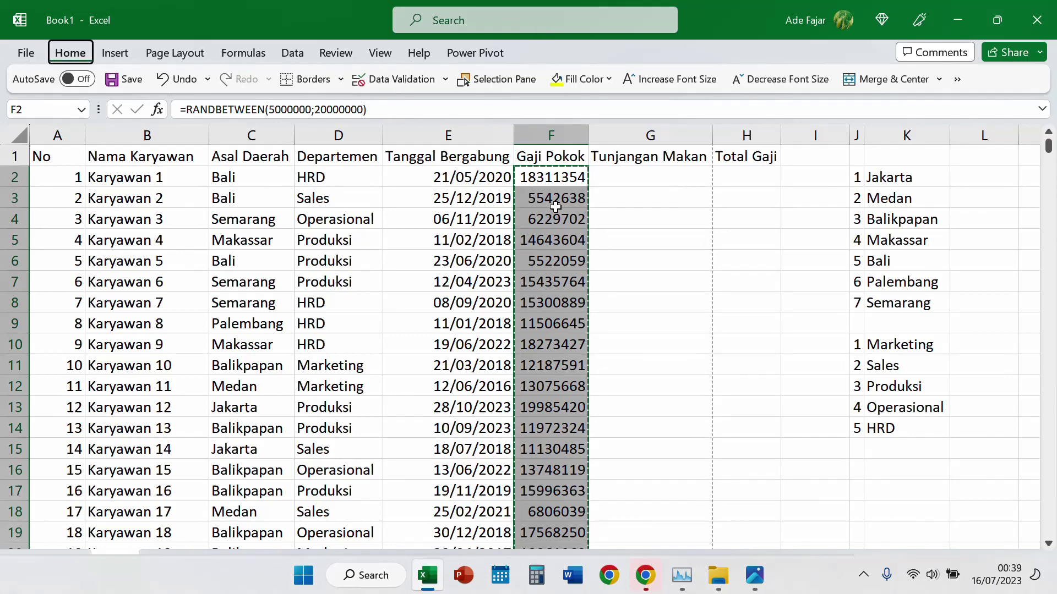
pyautogui.press('h')
pyautogui.press('v')
pyautogui.press('v')
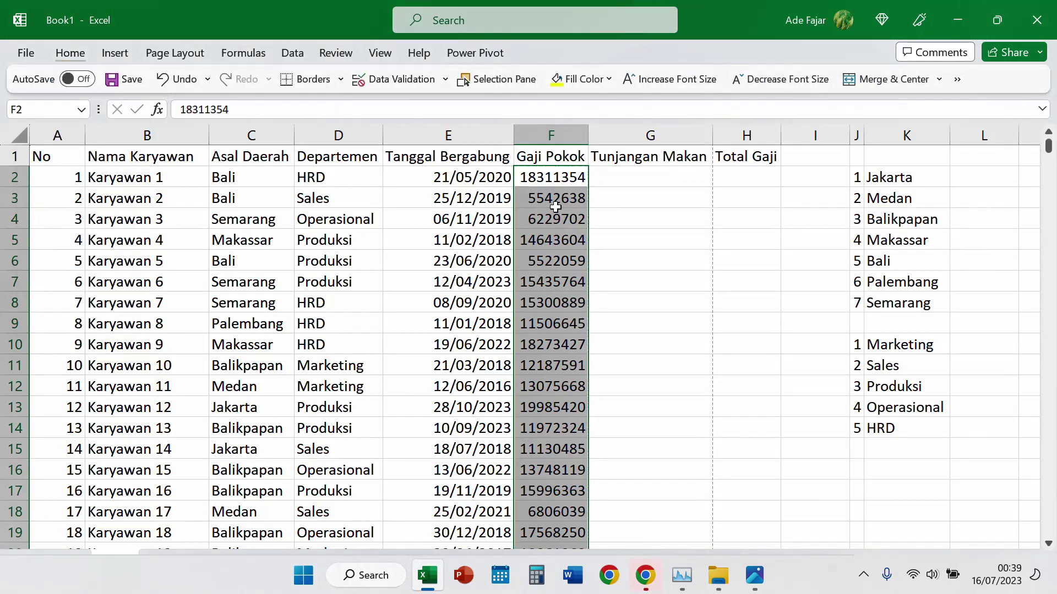
# Step: Format the Gaji Pokok values as Accounting with the Rp symbol and 0 decimal places
pyautogui.rightClick(555, 207)
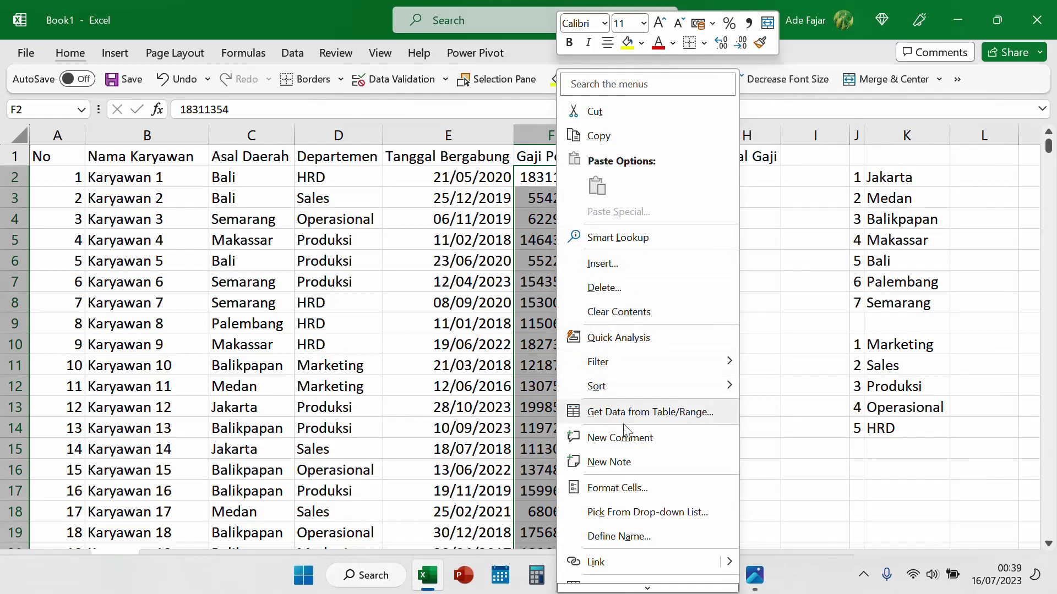
pyautogui.click(635, 489)
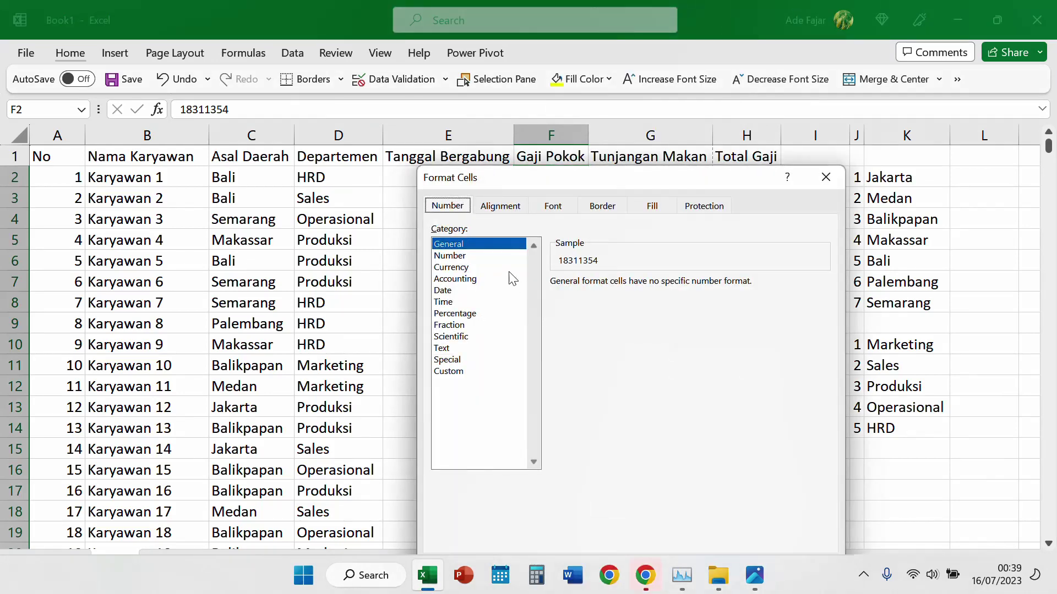
pyautogui.click(475, 290)
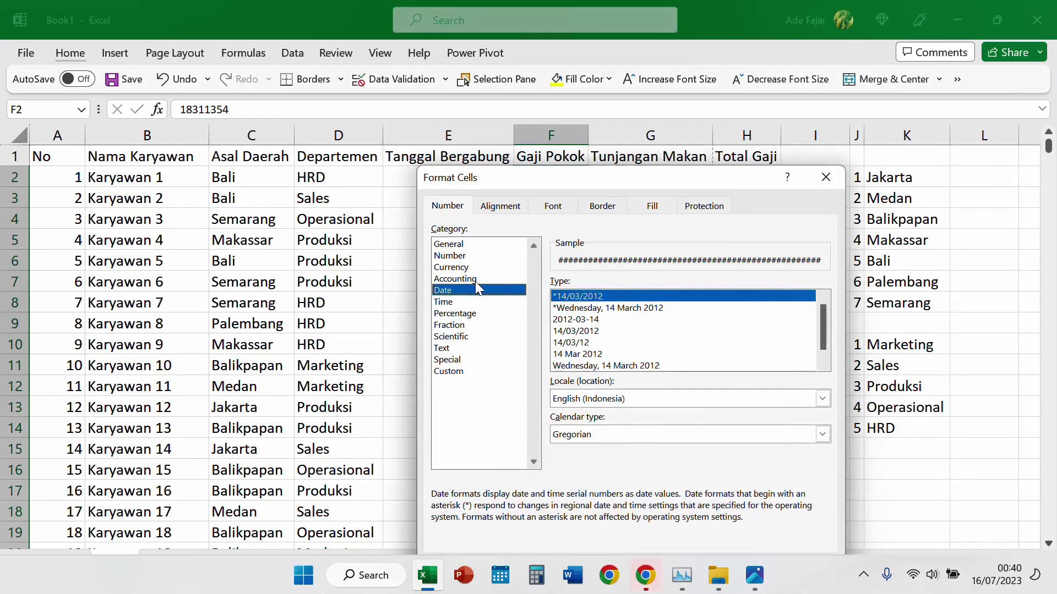
pyautogui.click(475, 281)
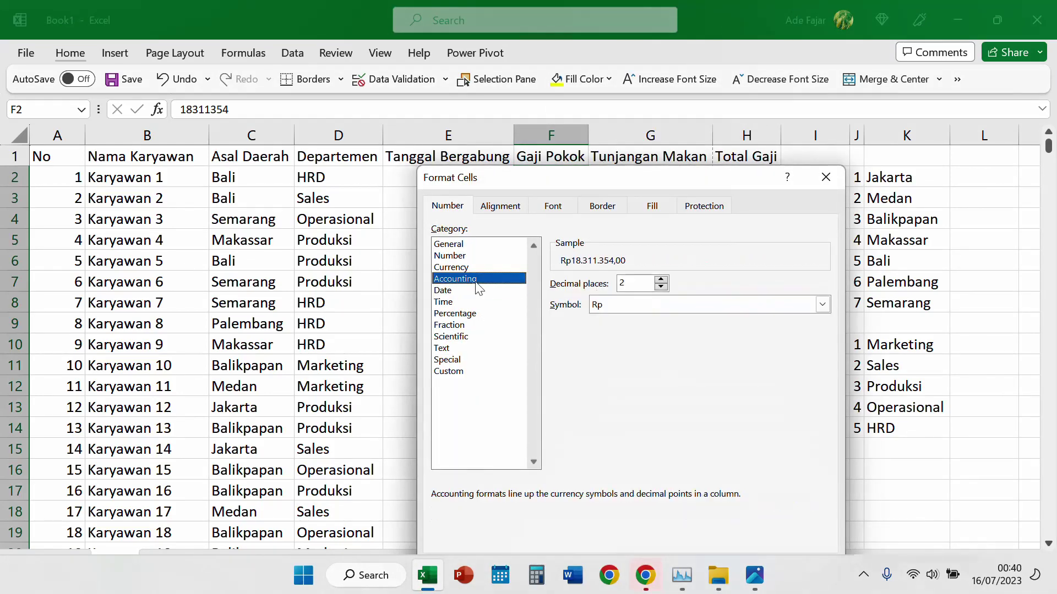
pyautogui.click(661, 287)
pyautogui.click(661, 287)
pyautogui.moveTo(686, 179); pyautogui.dragTo(689, 90)
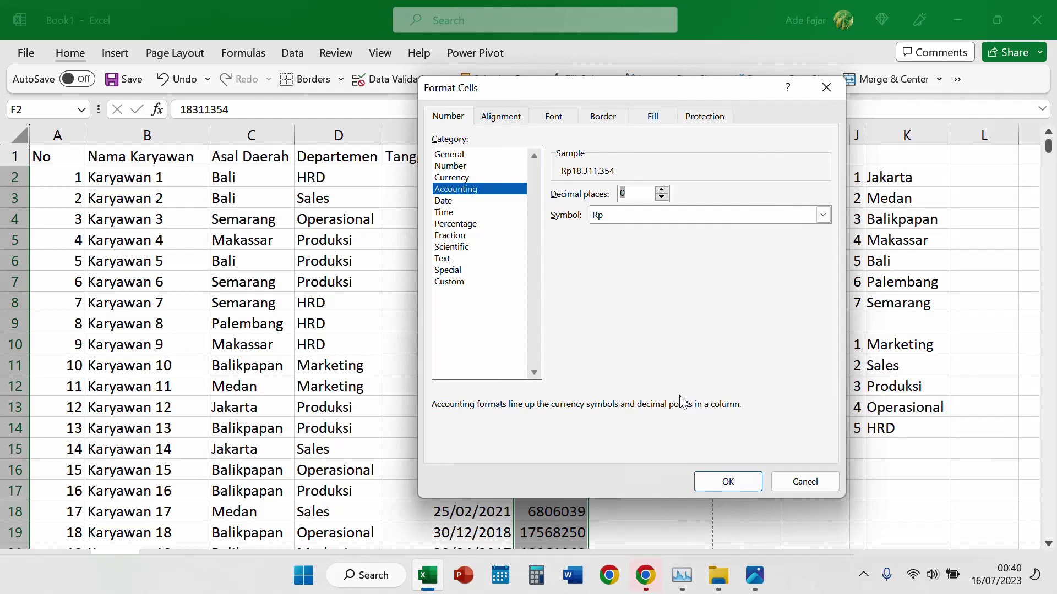
pyautogui.click(727, 480)
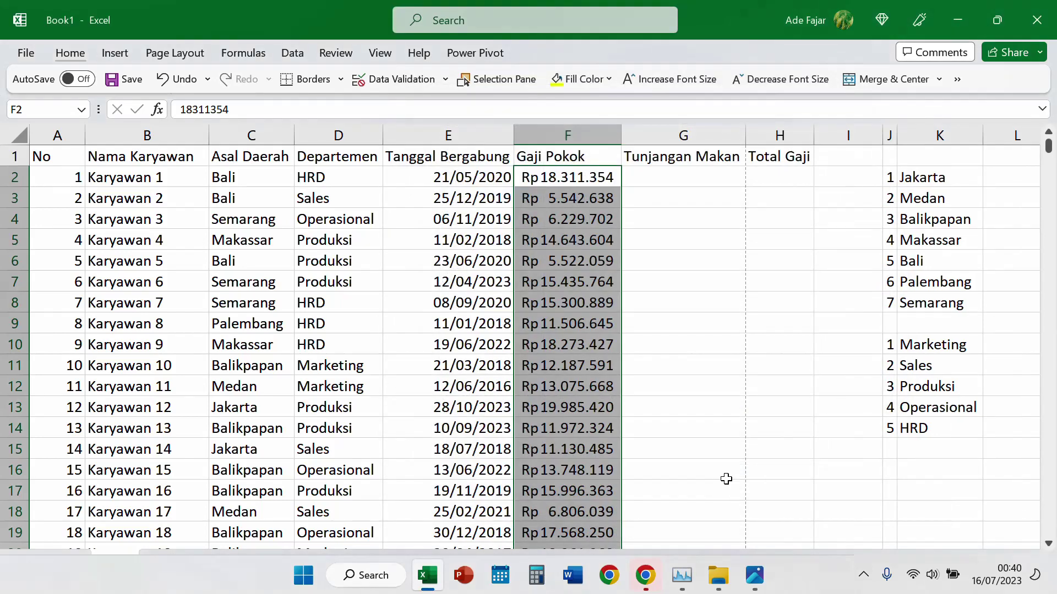
# Step: Enter a RANDBETWEEN formula in G2 under Tunjangan Makan with bounds 200000 and 500000
pyautogui.click(682, 240)
pyautogui.click(678, 183)
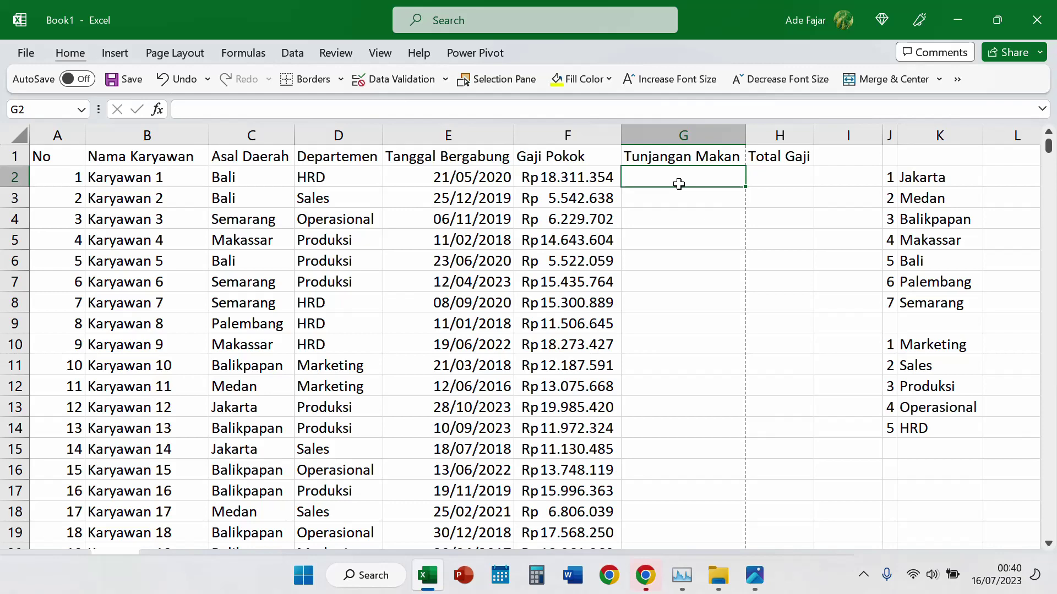
pyautogui.write('=')
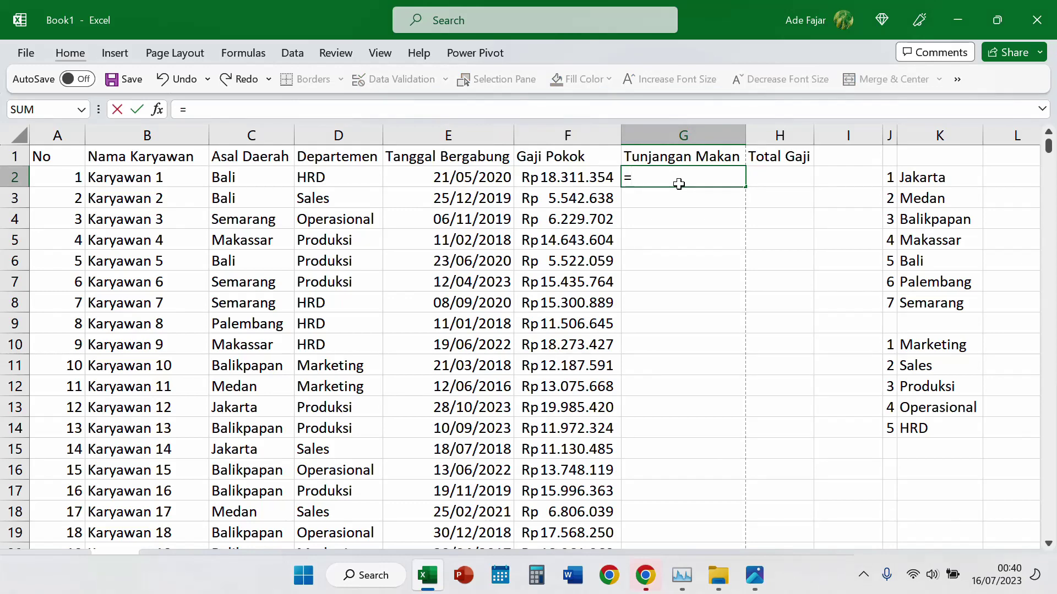
pyautogui.write('ra')
pyautogui.press('Down')
pyautogui.press('Down')
pyautogui.press('Down')
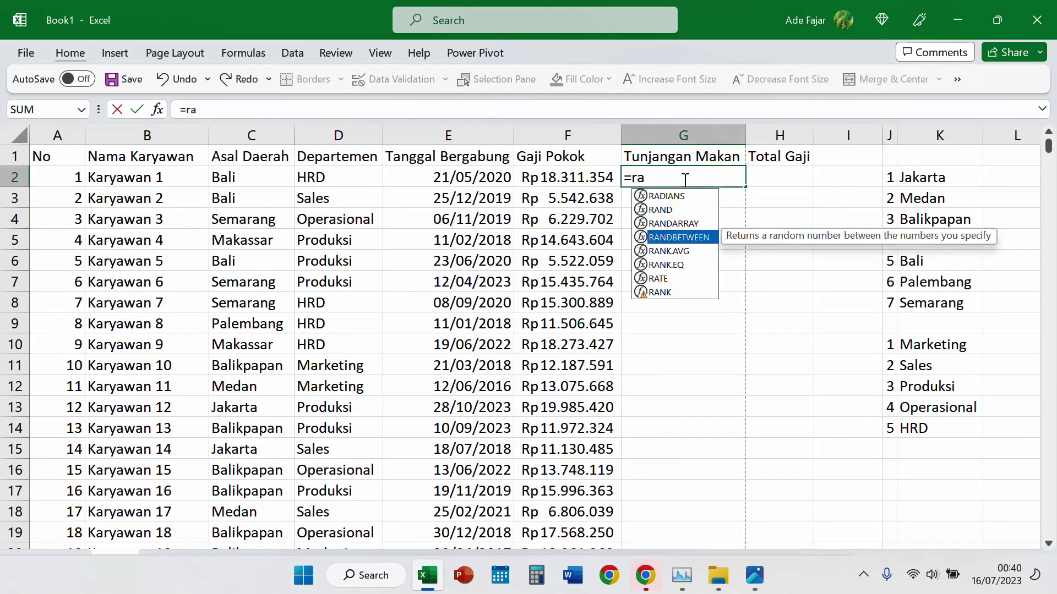
pyautogui.press('Tab')
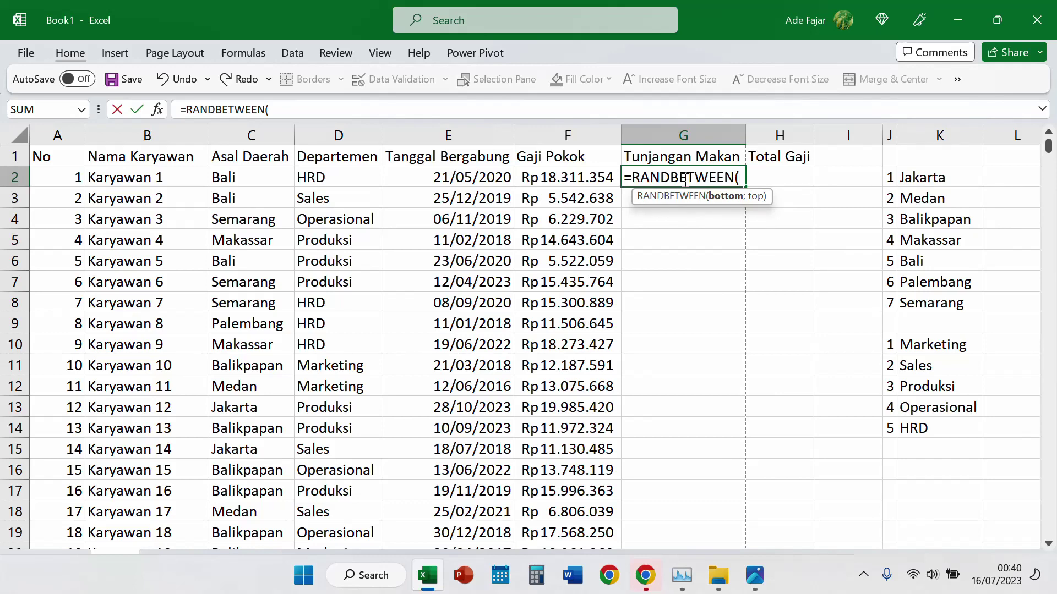
pyautogui.write('200000;')
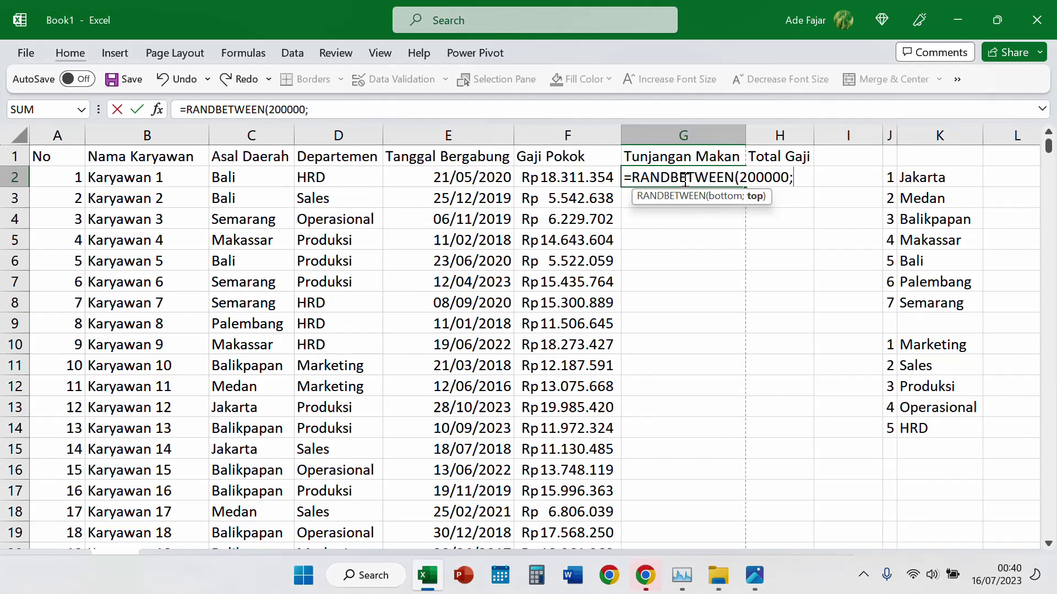
pyautogui.write('500000)')
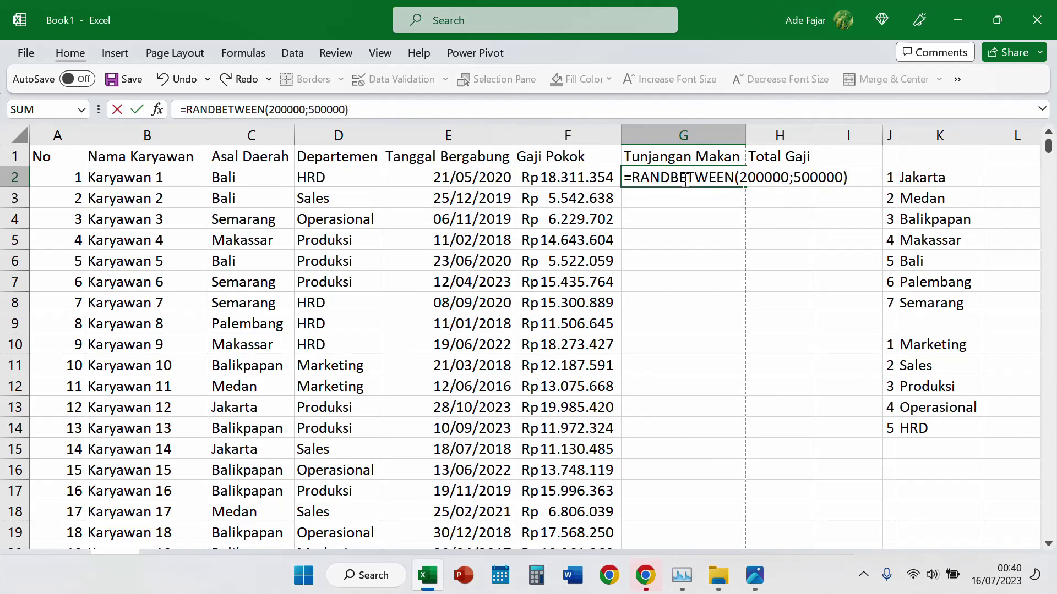
pyautogui.press('Return')
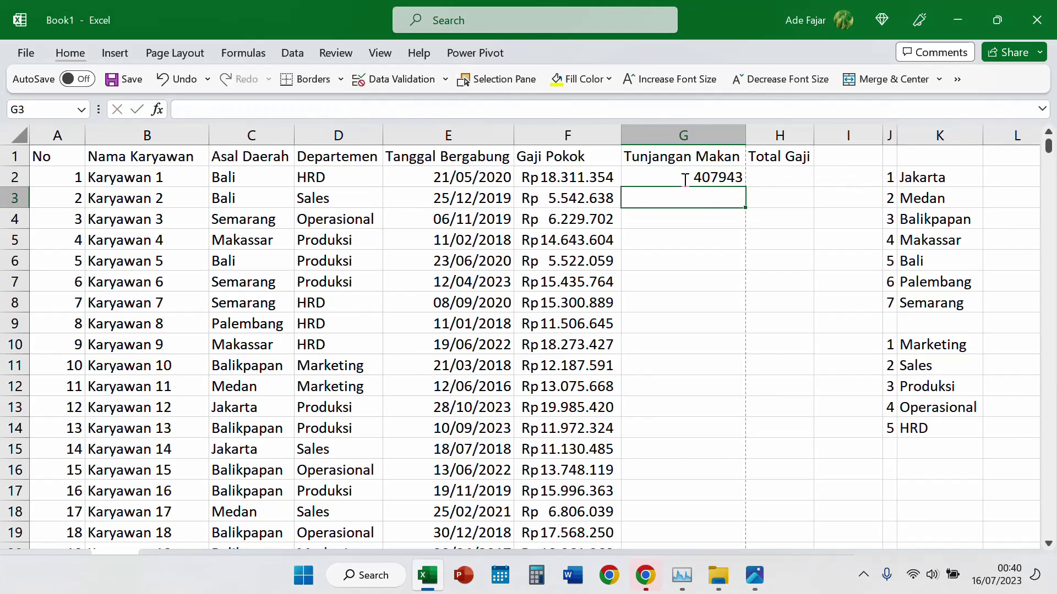
# Step: Fill the Tunjangan Makan formula from G2 down to the last employee row and replace the formulas with fixed values
pyautogui.click(685, 180)
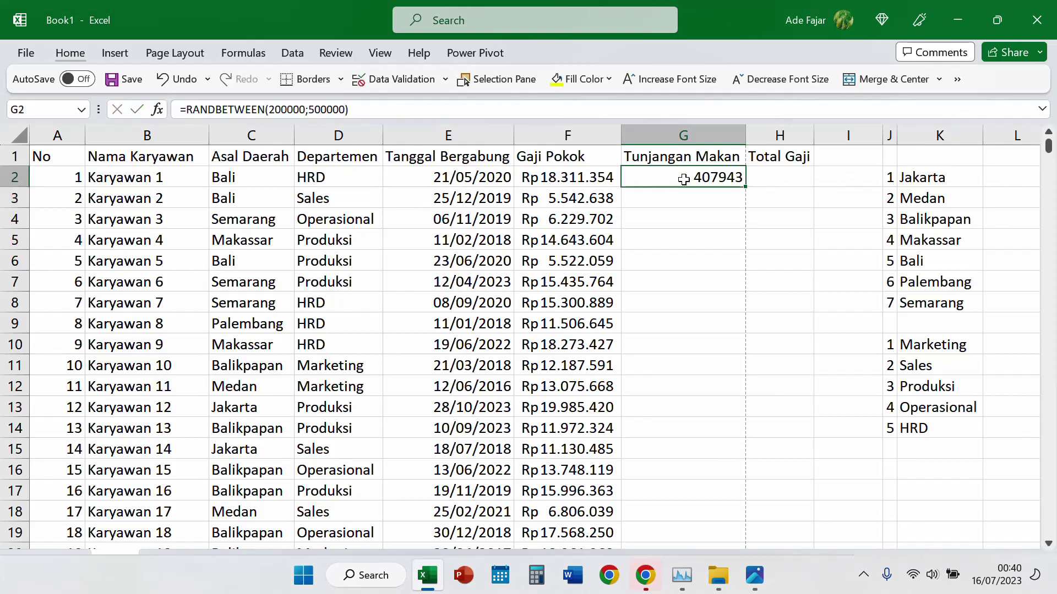
pyautogui.doubleClick(745, 188)
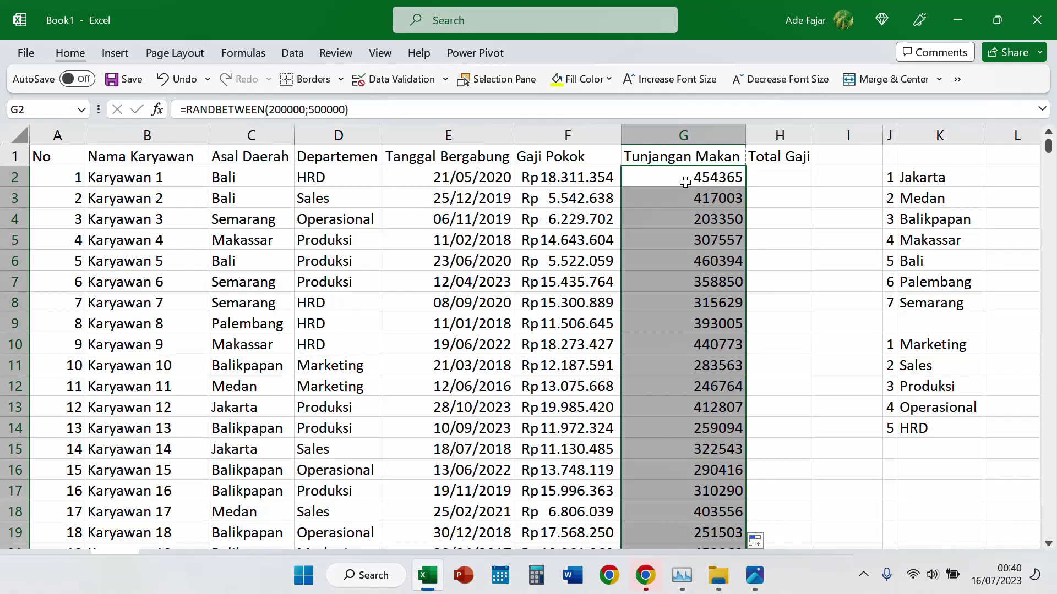
pyautogui.hotkey('ctrl', 'c')
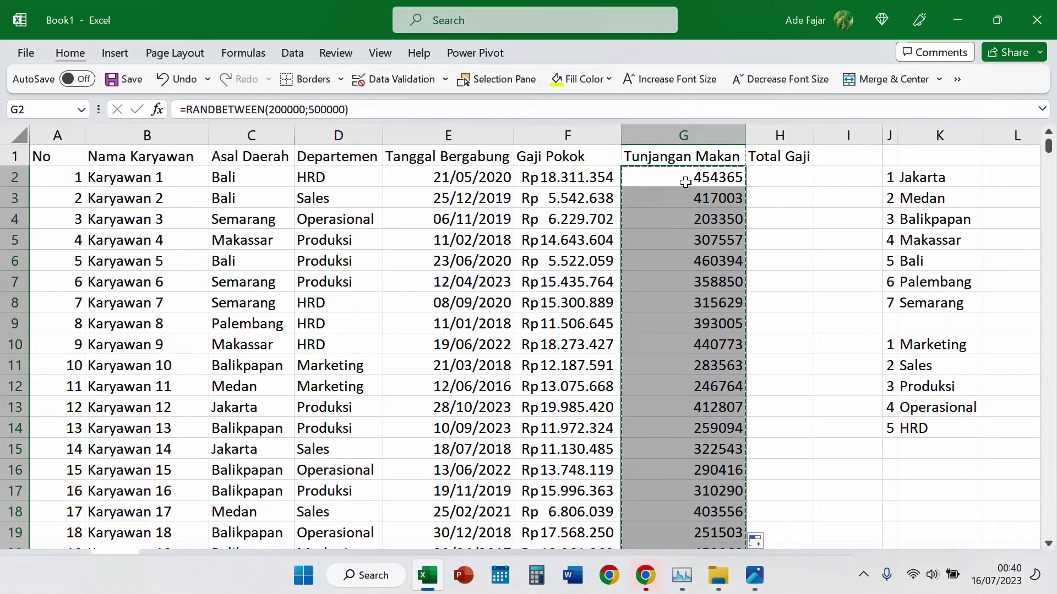
pyautogui.press('alt')
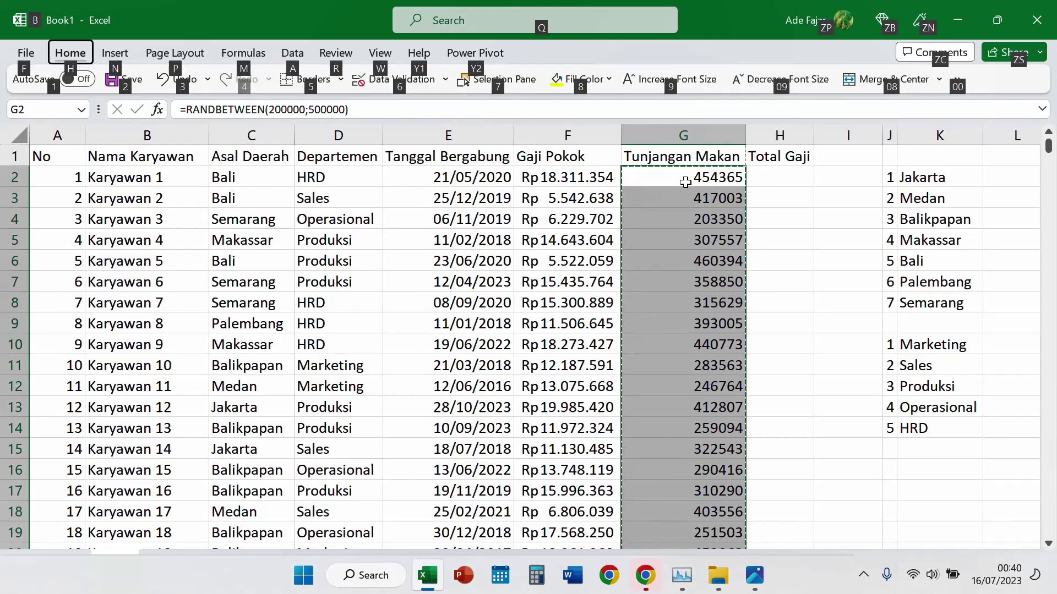
pyautogui.press('h')
pyautogui.press('Escape')
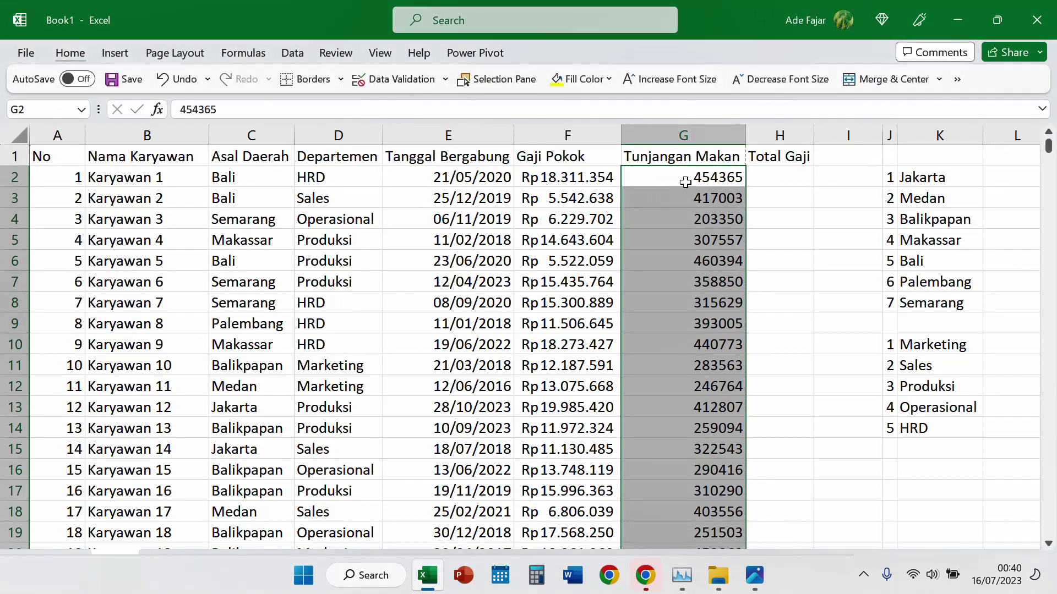
# Step: Format the Tunjangan Makan values as Accounting with the Rp symbol and 0 decimal places
pyautogui.rightClick(687, 185)
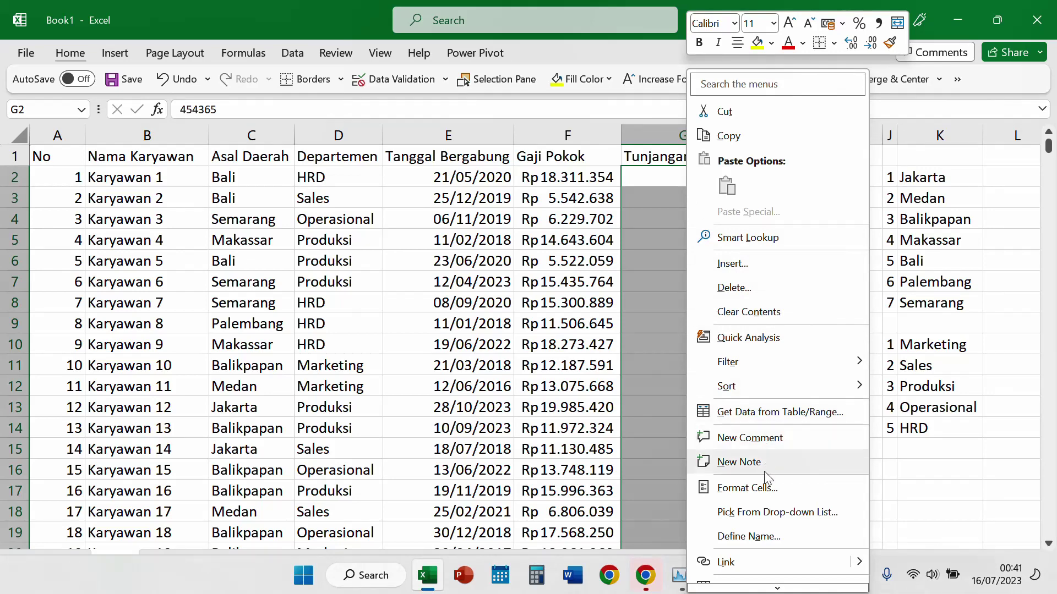
pyautogui.click(765, 489)
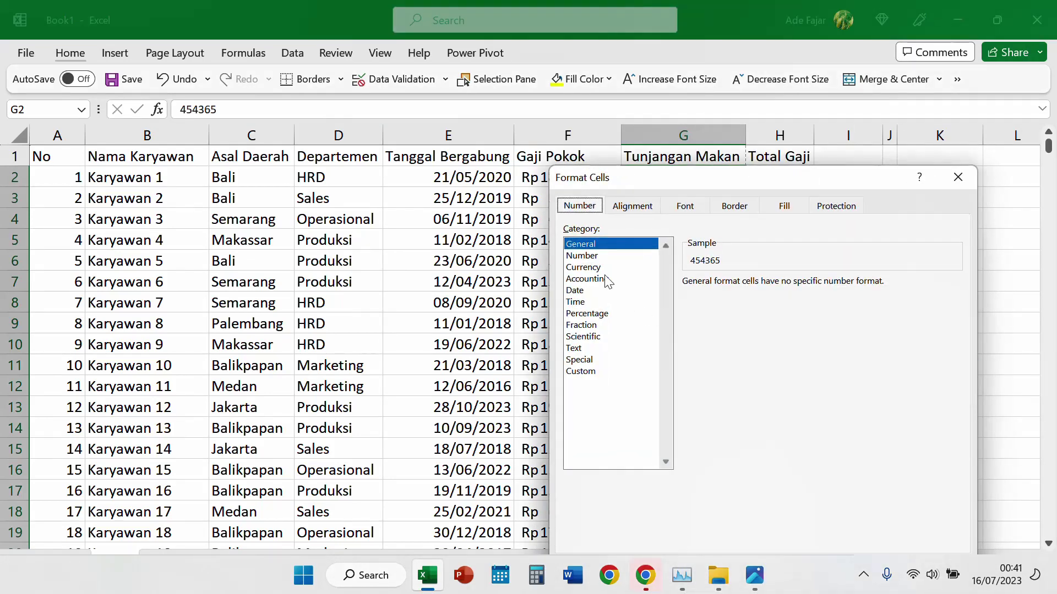
pyautogui.click(605, 279)
pyautogui.click(793, 287)
pyautogui.click(793, 287)
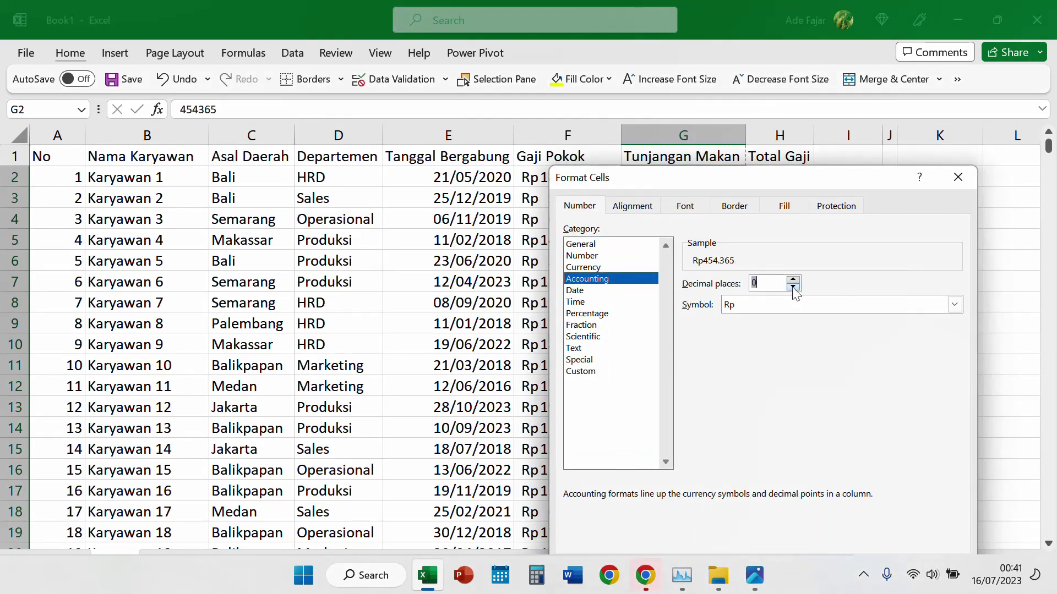
pyautogui.moveTo(809, 185); pyautogui.dragTo(778, 120)
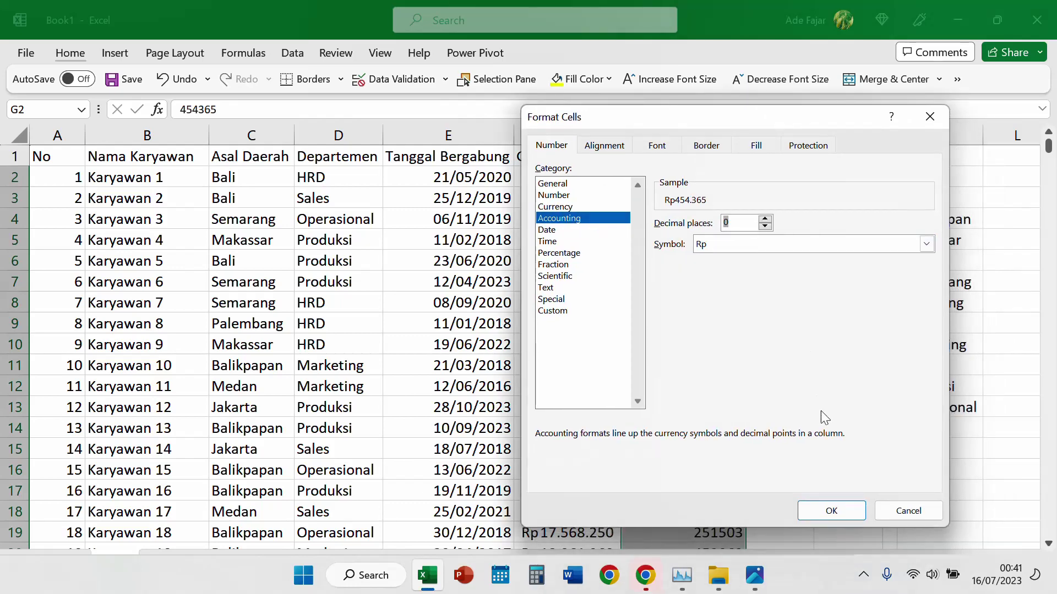
pyautogui.click(832, 511)
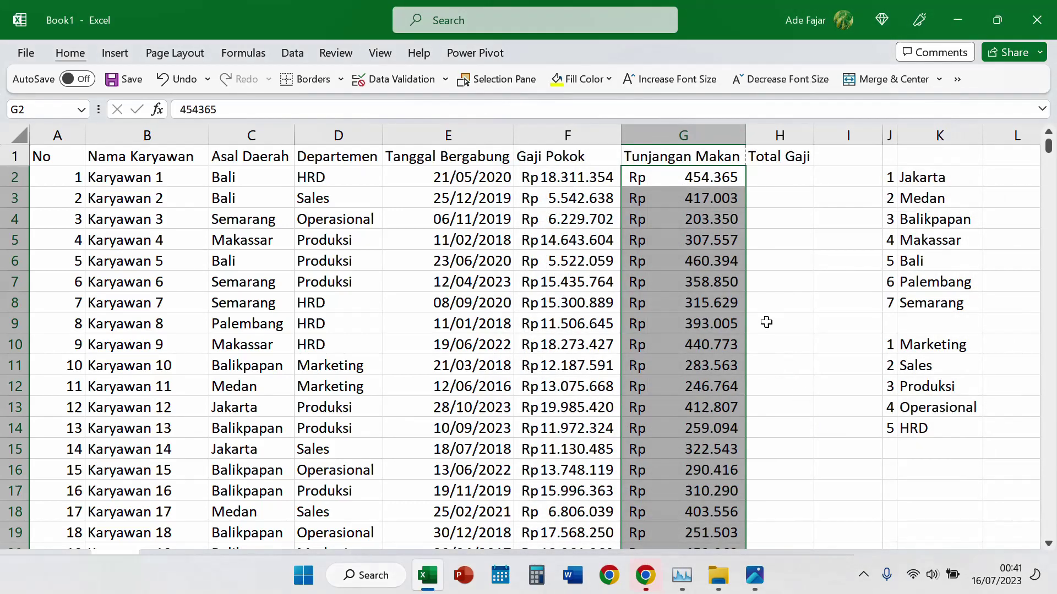
# Step: Total F2:G2 with a SUM formula in H2 under Total Gaji and fill it down to the last employee row
pyautogui.click(785, 185)
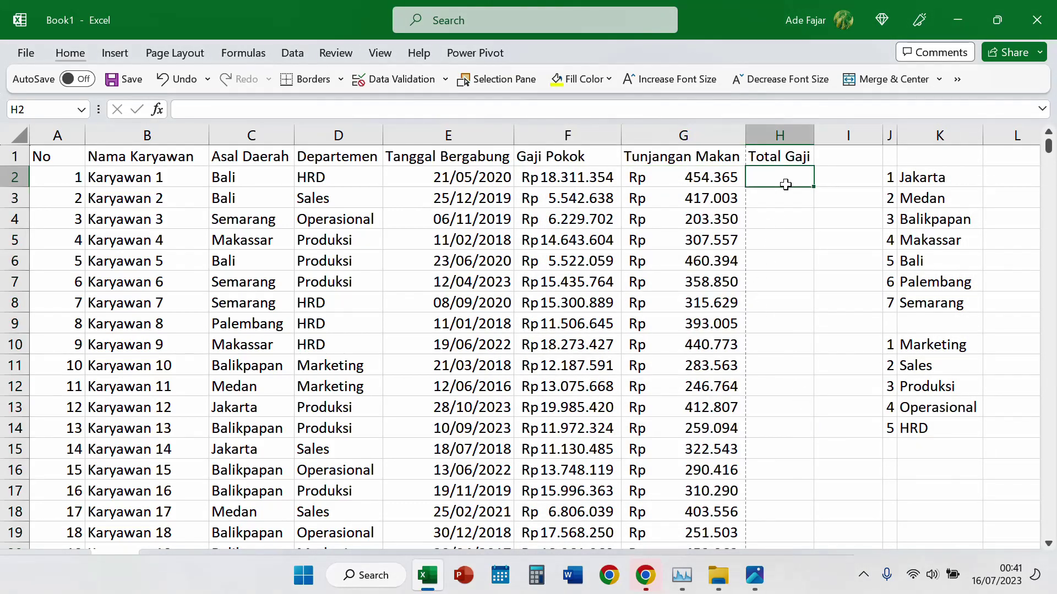
pyautogui.write('=')
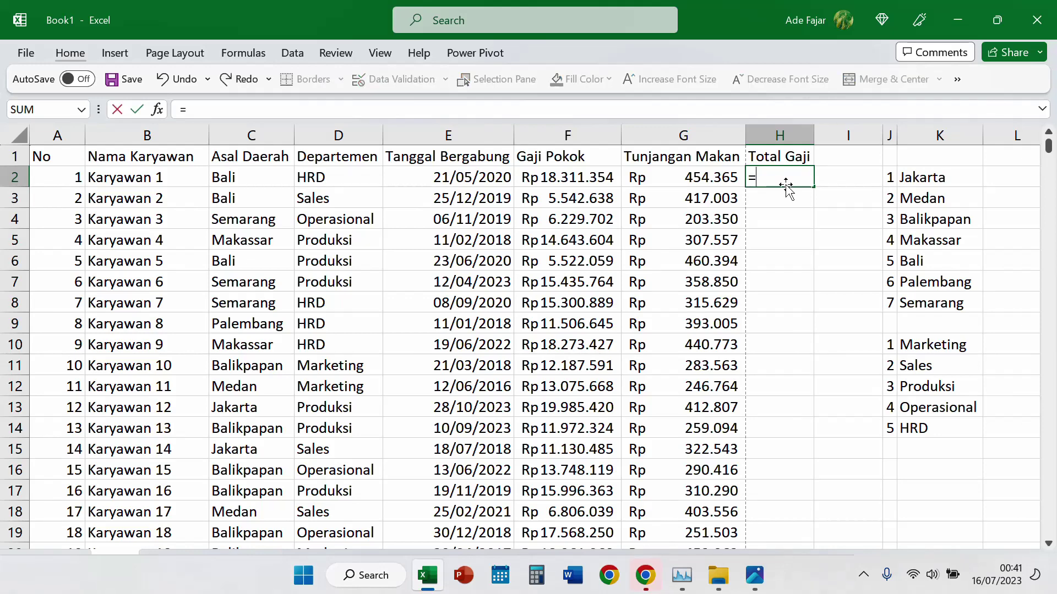
pyautogui.press('Escape')
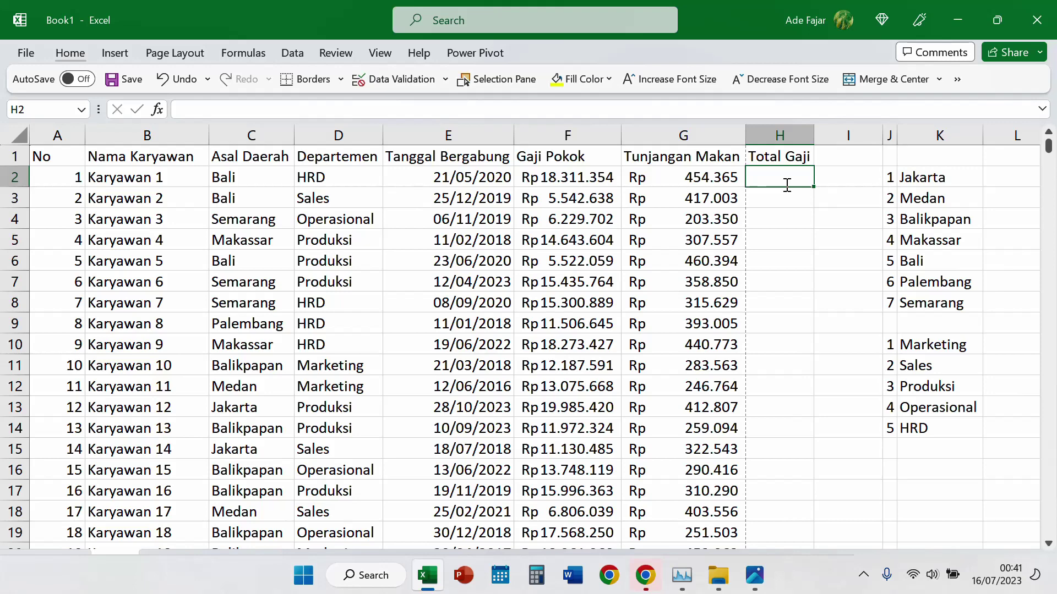
pyautogui.hotkey('alt', '=')
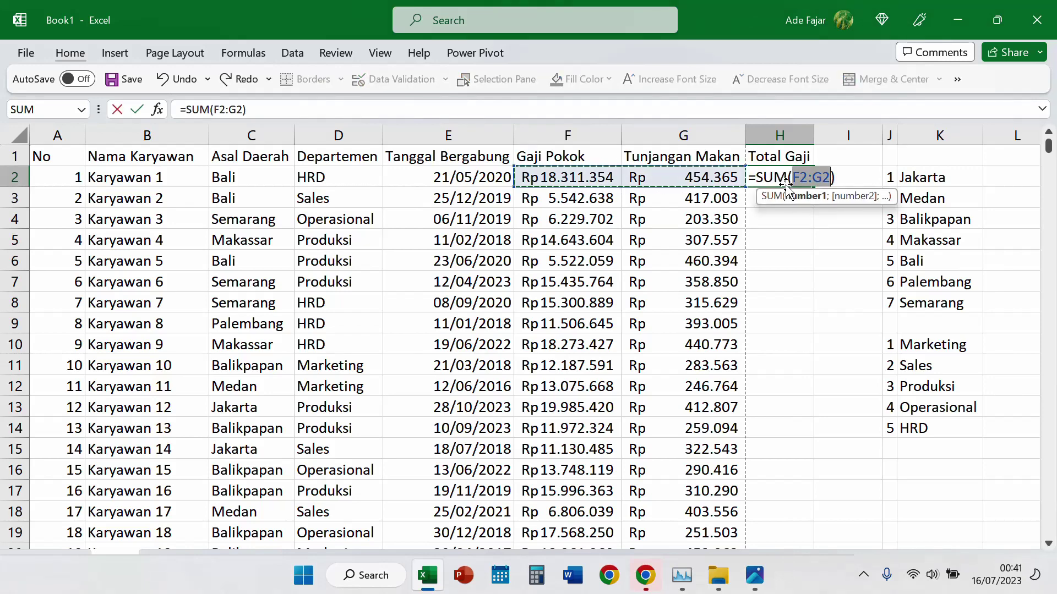
pyautogui.press('Return')
pyautogui.click(806, 177)
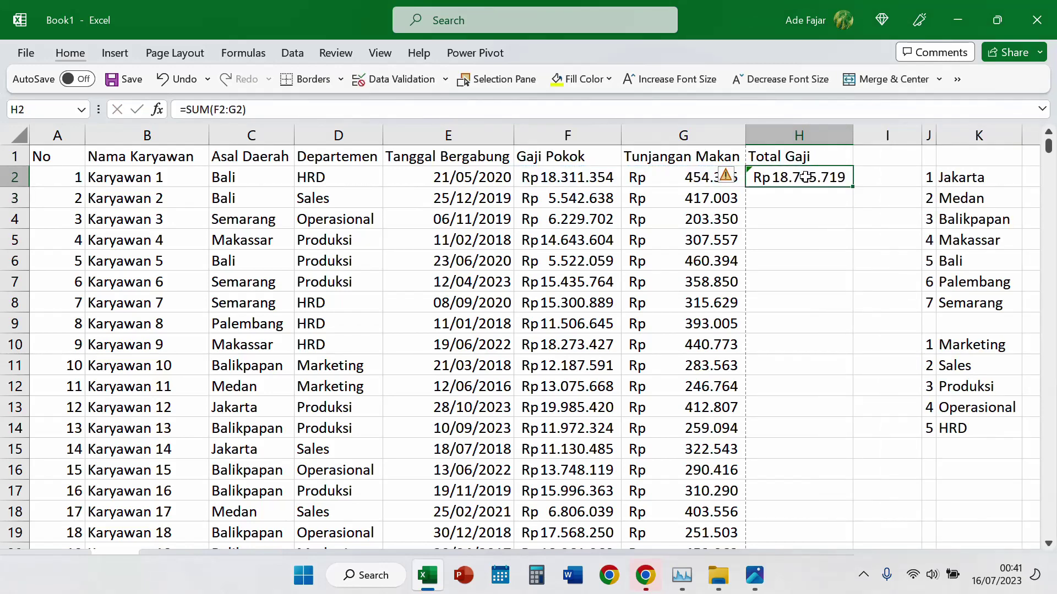
pyautogui.doubleClick(852, 188)
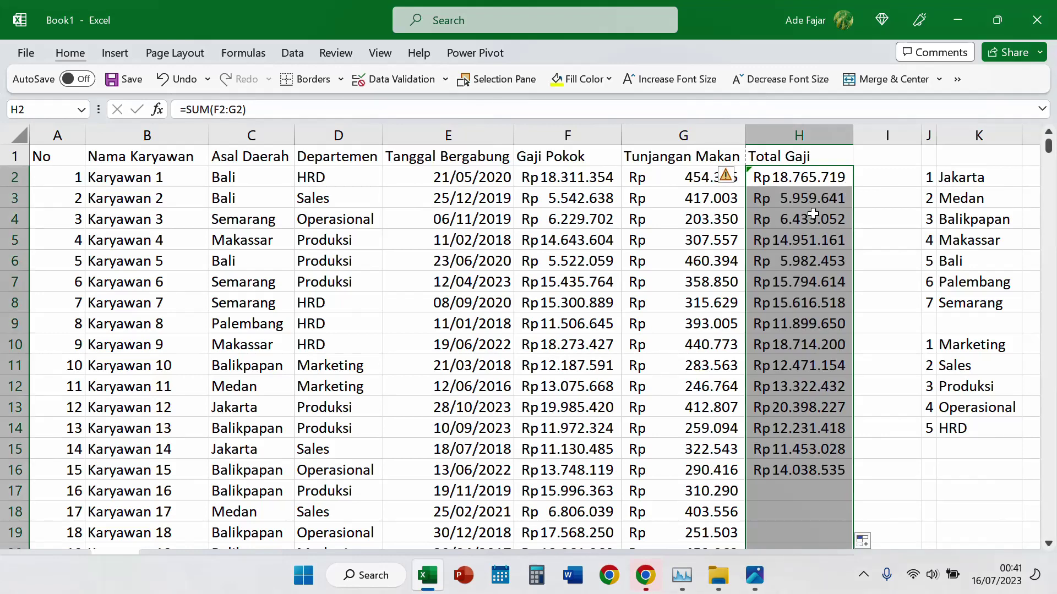
# Step: Check the Total Gaji formulas in the first rows and examine the last employee row and the sheet's end
pyautogui.click(834, 221)
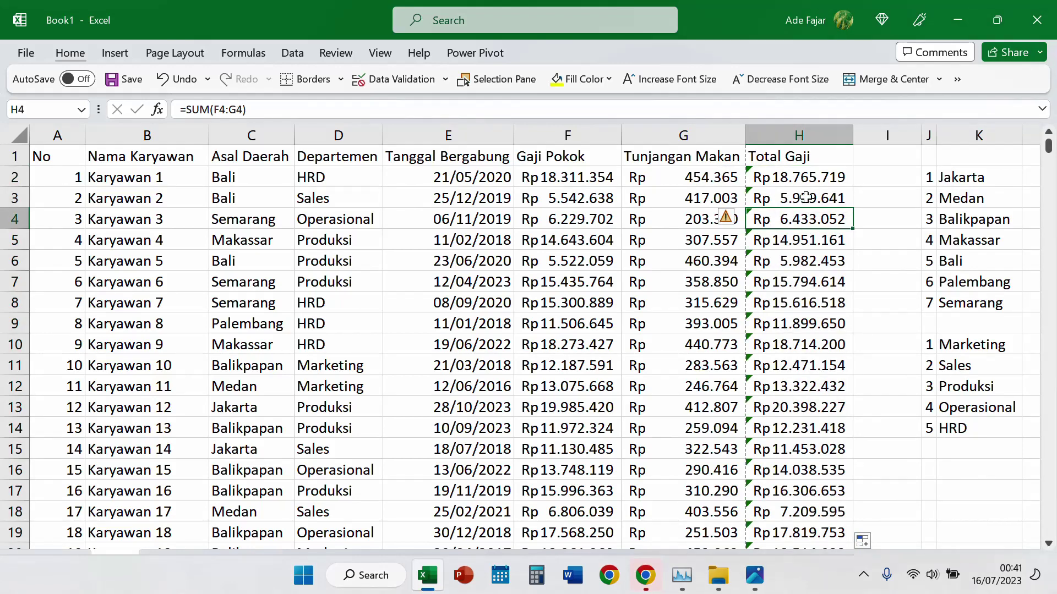
pyautogui.click(796, 178)
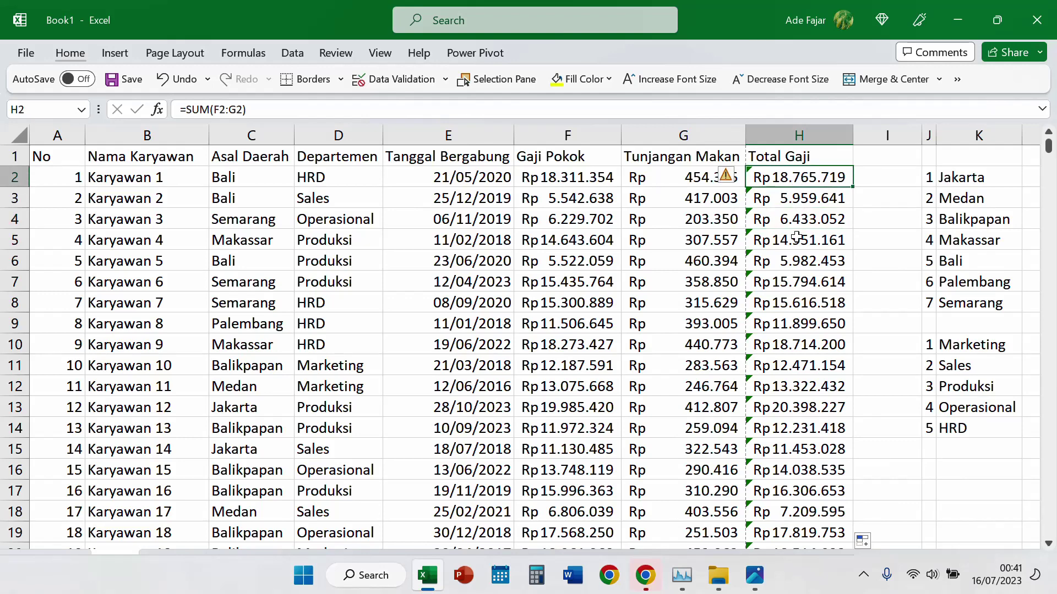
pyautogui.press('Down')
pyautogui.press('Down')
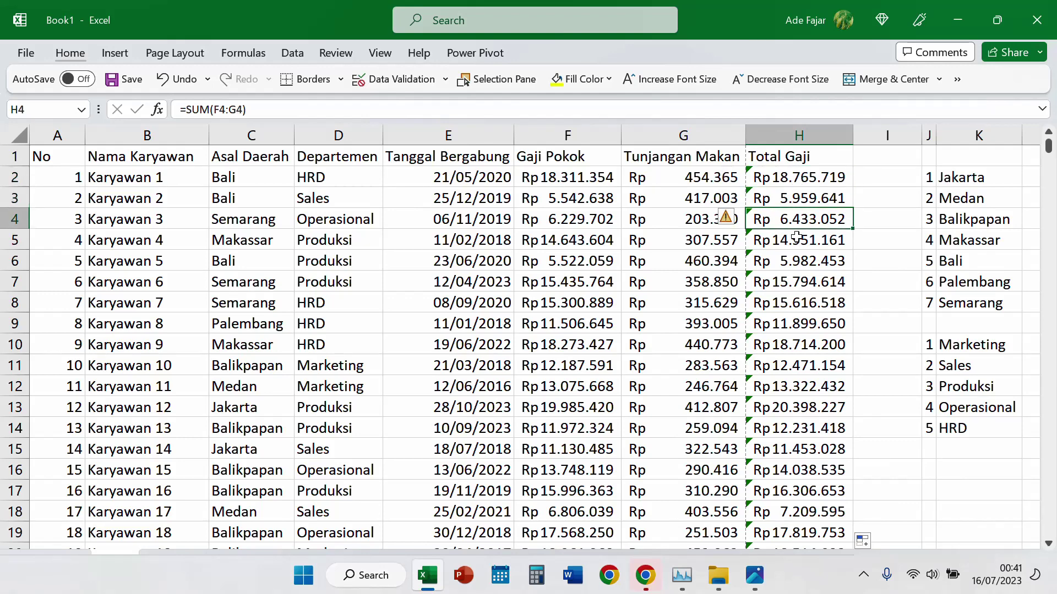
pyautogui.hotkey('ctrl', 'Down')
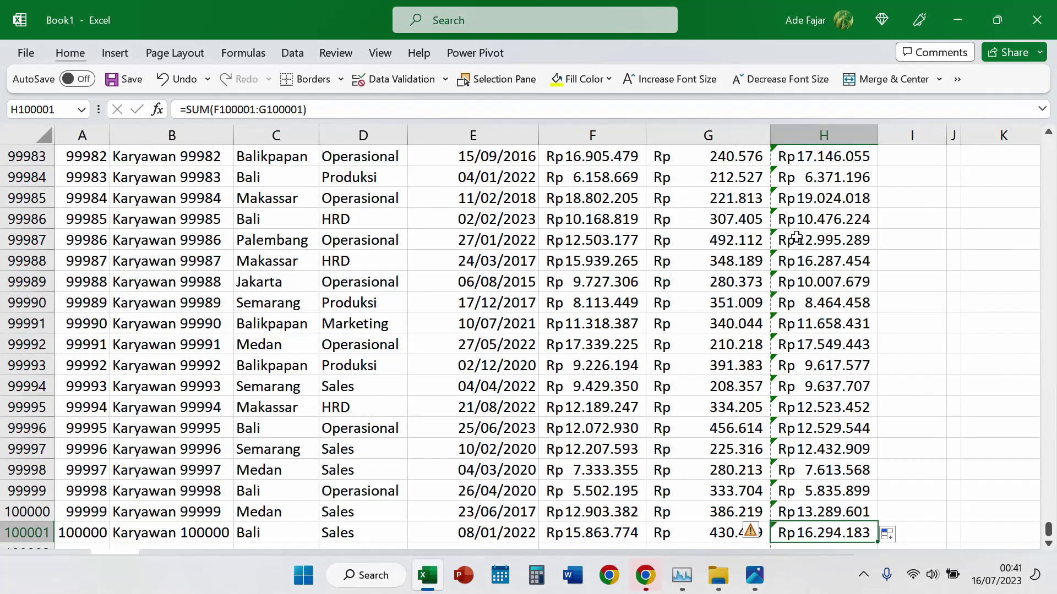
pyautogui.press('Left')
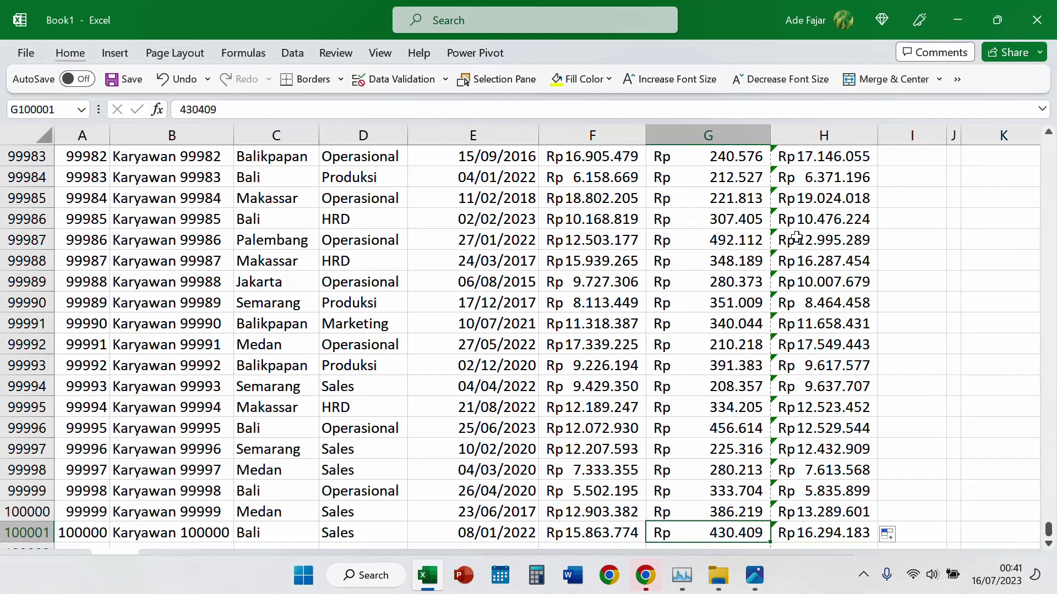
pyautogui.hotkey('ctrl', 'Left')
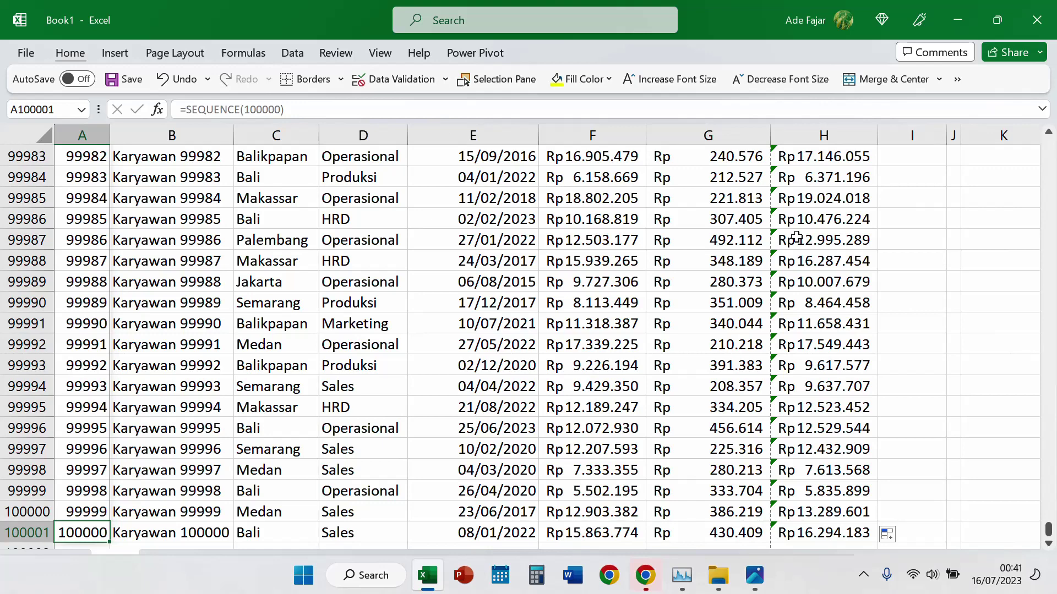
pyautogui.hotkey('ctrl', 'Down')
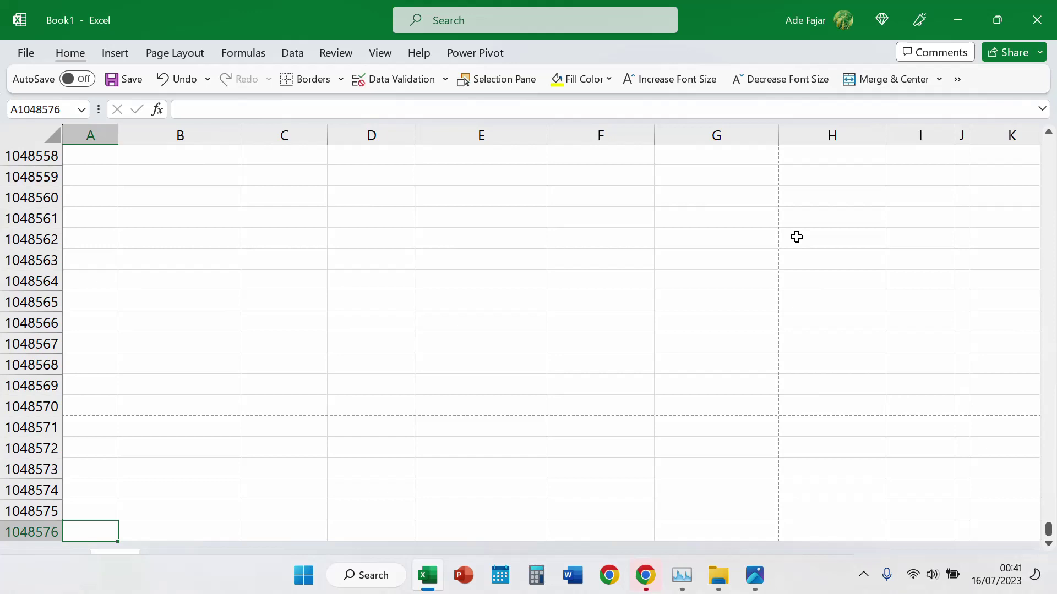
pyautogui.hotkey('ctrl', 'Up')
pyautogui.hotkey('ctrl', 'Up')
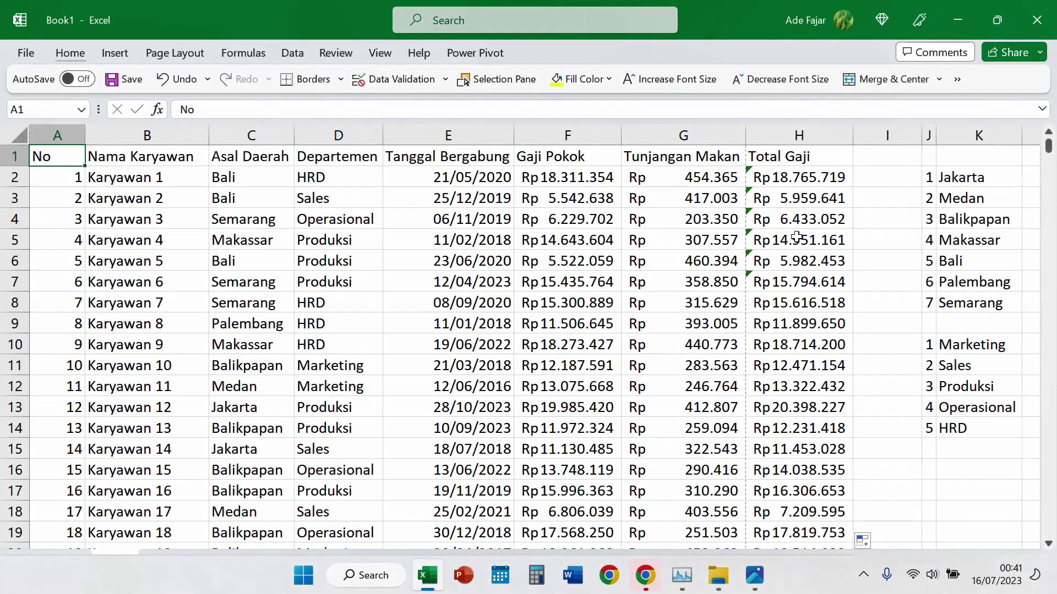
# Step: Replace the SEQUENCE formula in the No column with fixed values from A2 down to the last employee row
pyautogui.press('Down')
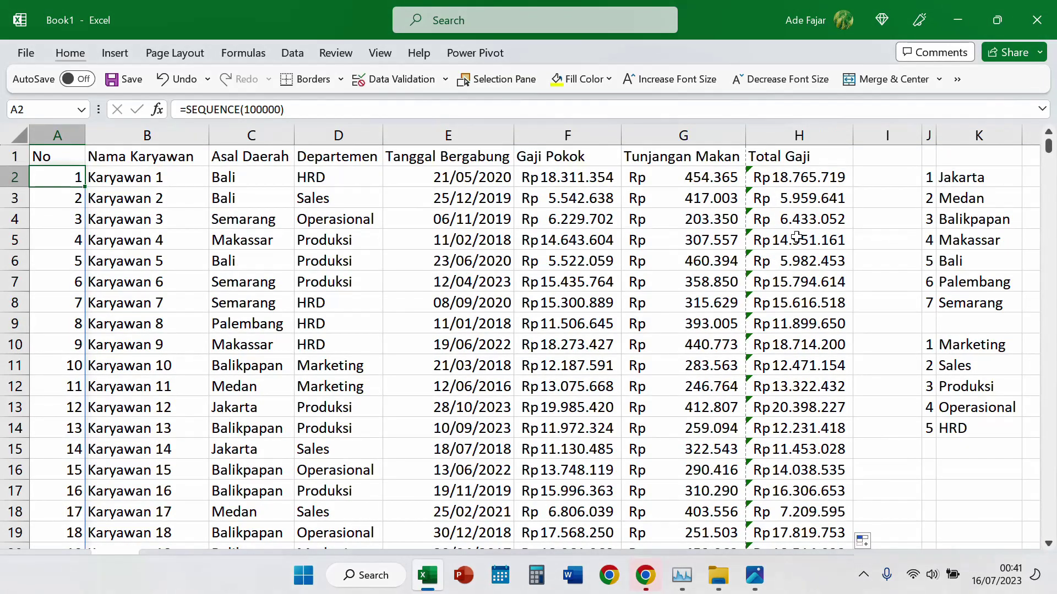
pyautogui.press('Down')
pyautogui.press('Up')
pyautogui.hotkey('ctrl', 'shift', 'Down')
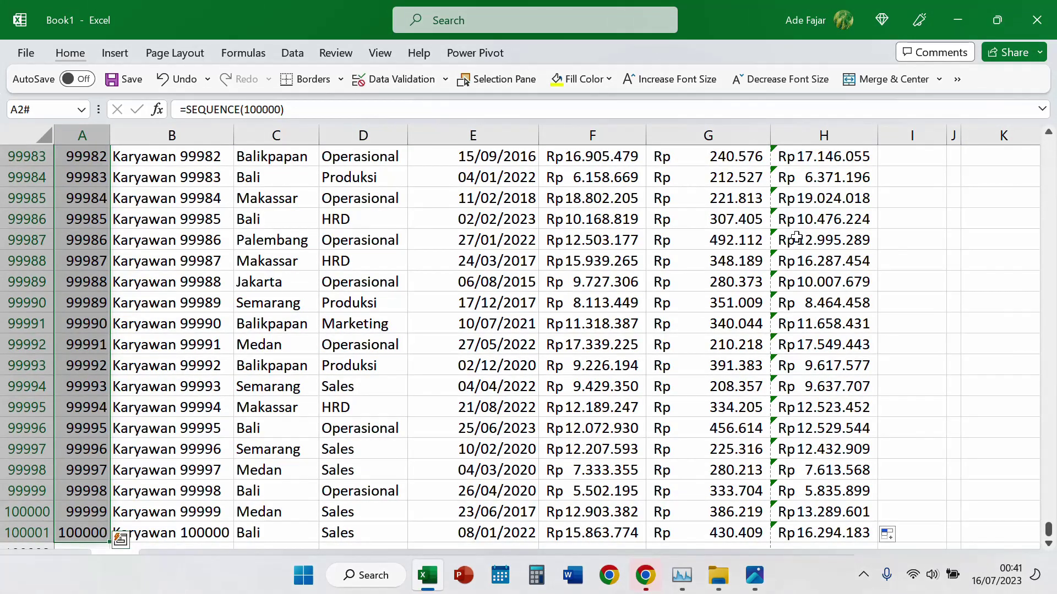
pyautogui.hotkey('ctrl', 'c')
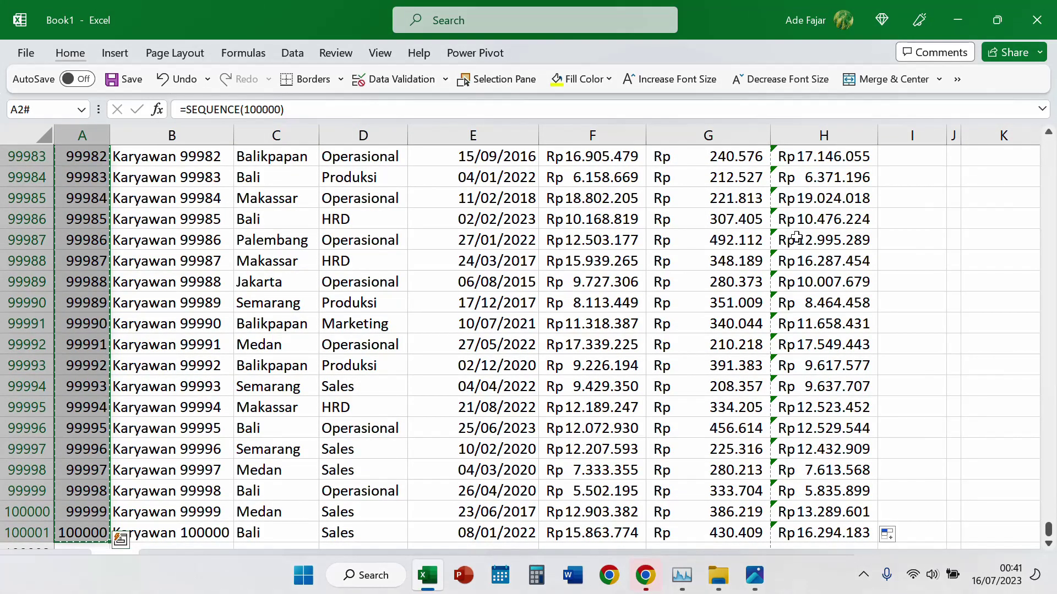
pyautogui.press('alt')
pyautogui.press('h')
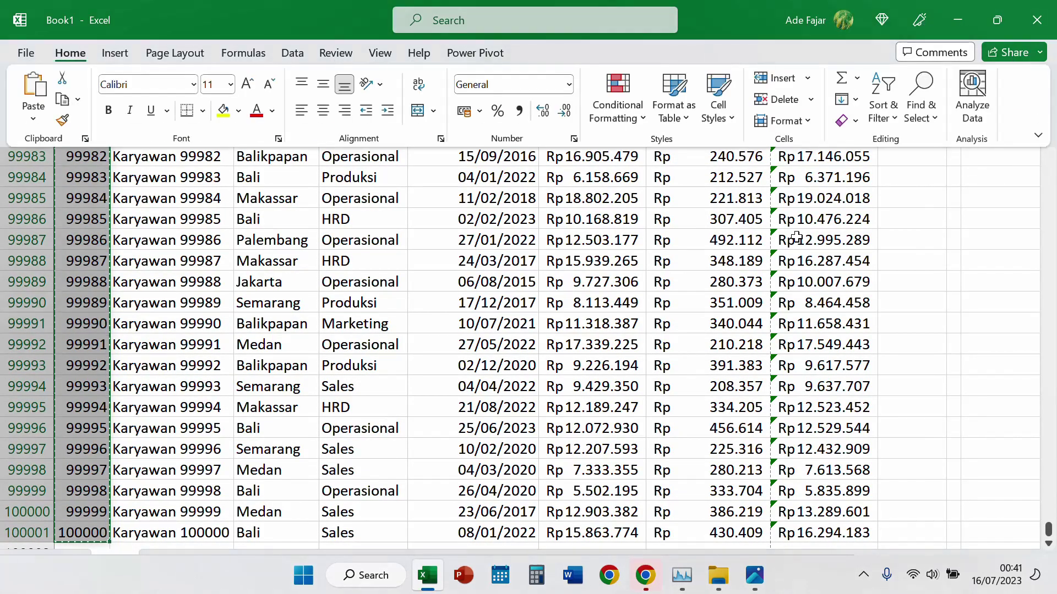
pyautogui.press('v')
pyautogui.press('v')
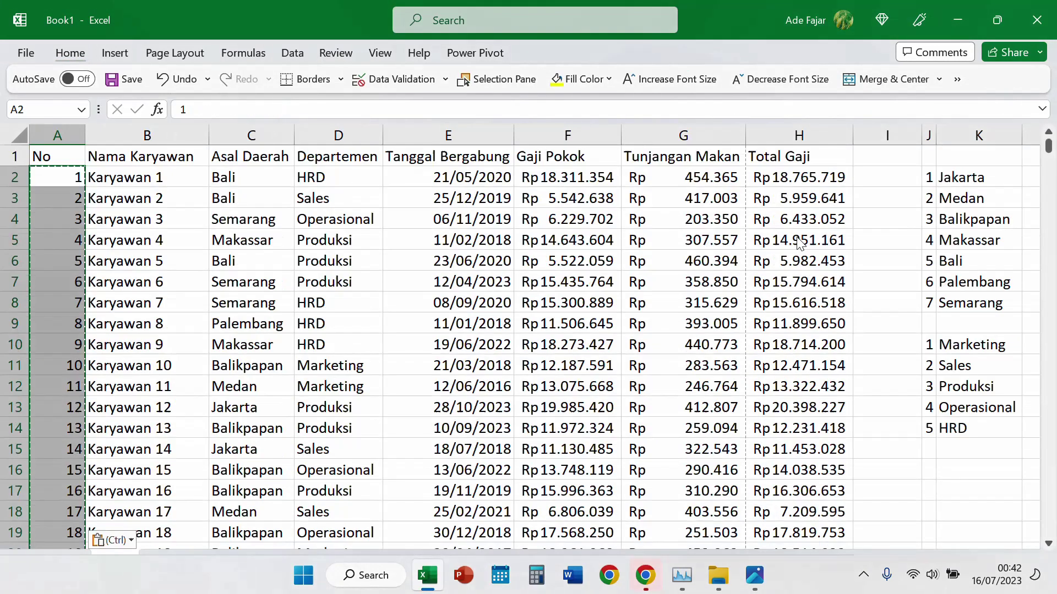
pyautogui.press('Down')
pyautogui.press('Up')
# Step: Turn on filters for the header row of the employee data
pyautogui.press('Right')
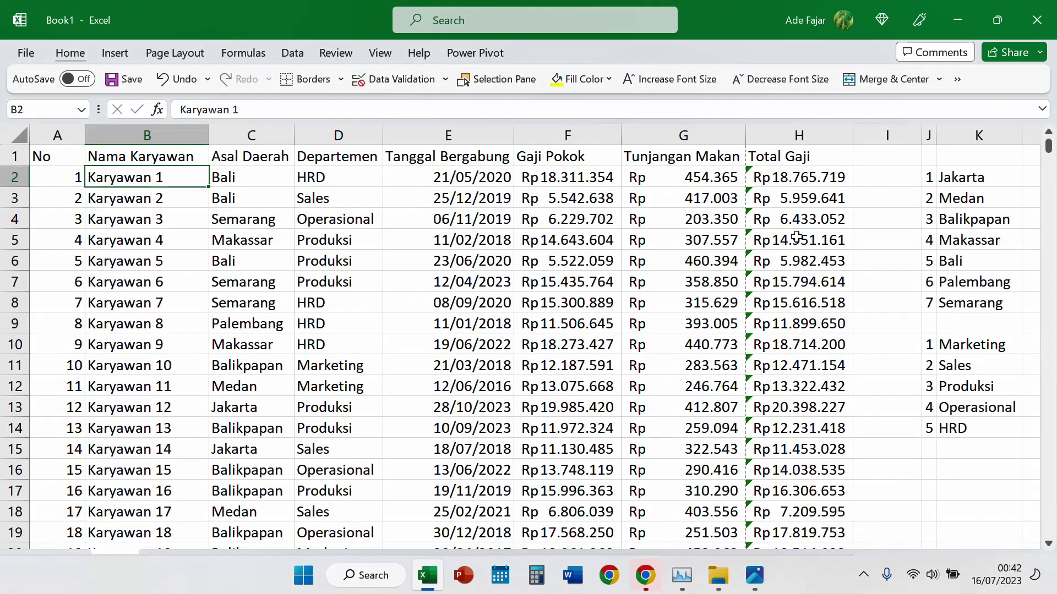
pyautogui.press('Right')
pyautogui.press('Right')
pyautogui.press('Right')
pyautogui.press('Right')
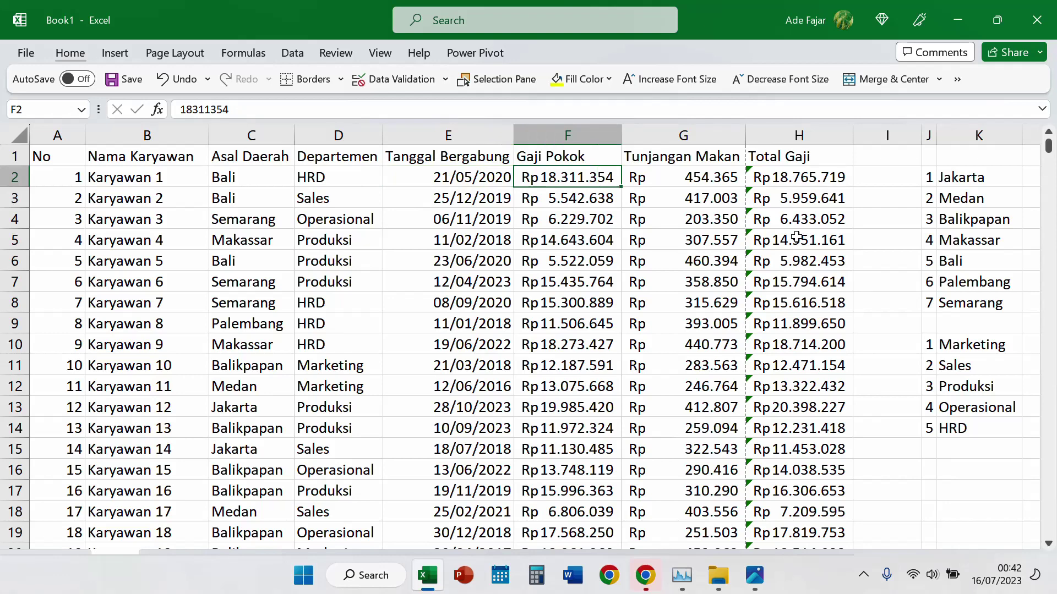
pyautogui.hotkey('ctrl', 'shift', 'l')
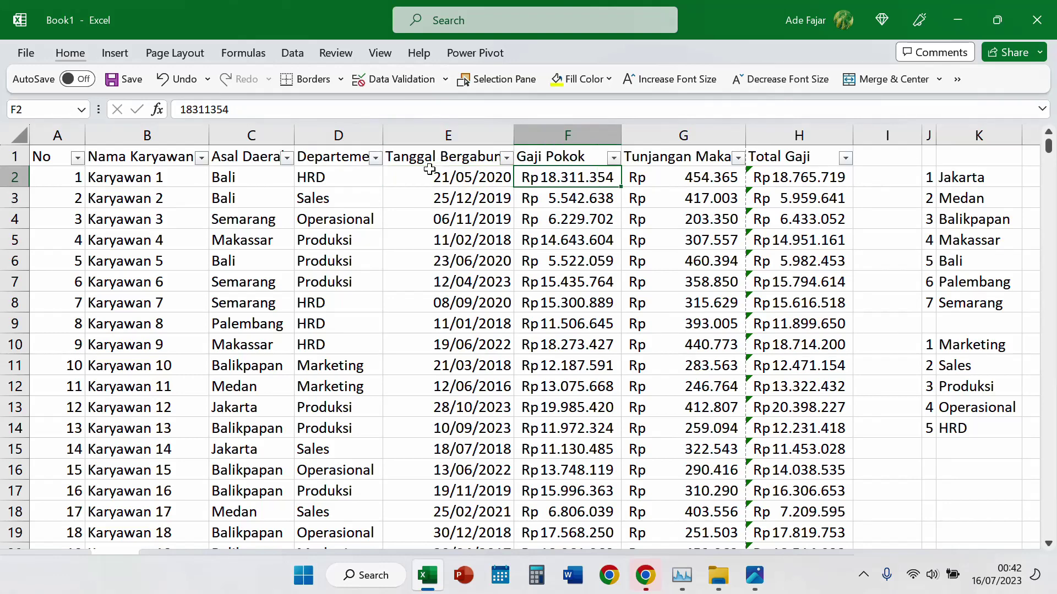
# Step: Filter the Departemen column to show only Marketing
pyautogui.click(376, 159)
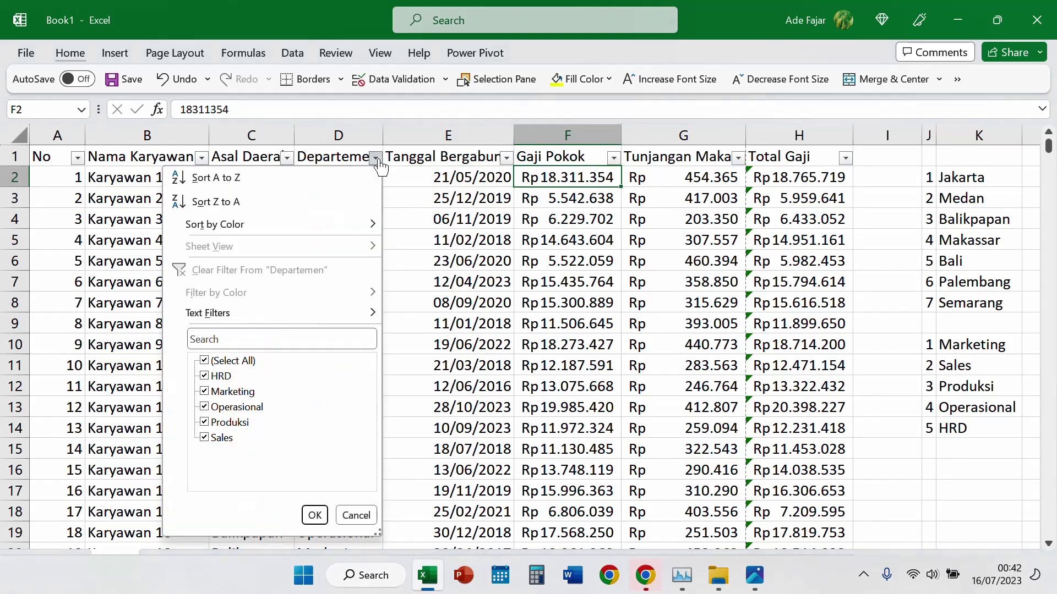
pyautogui.click(248, 367)
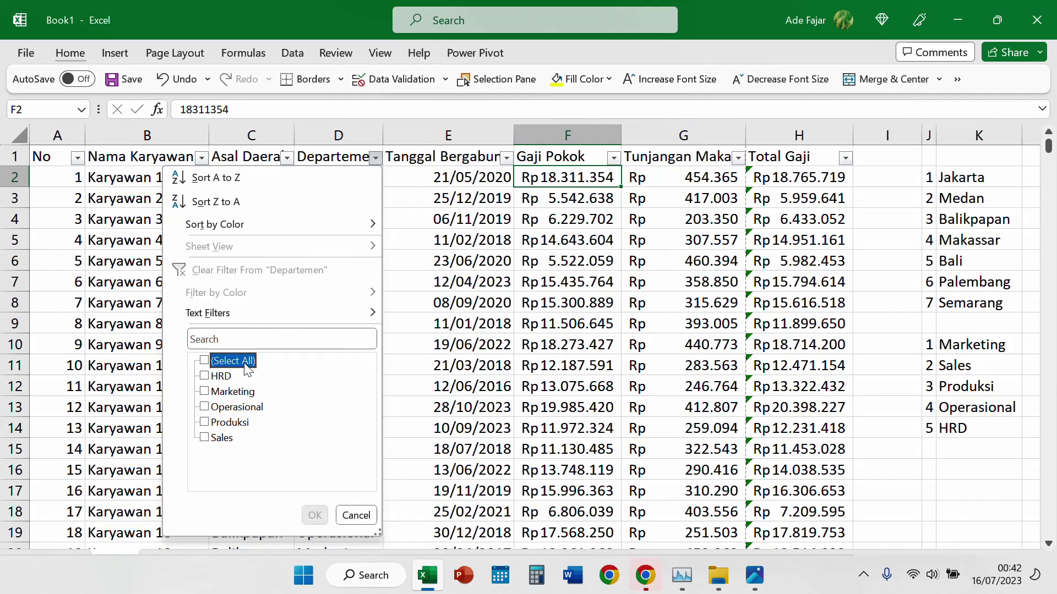
pyautogui.click(245, 392)
pyautogui.click(315, 515)
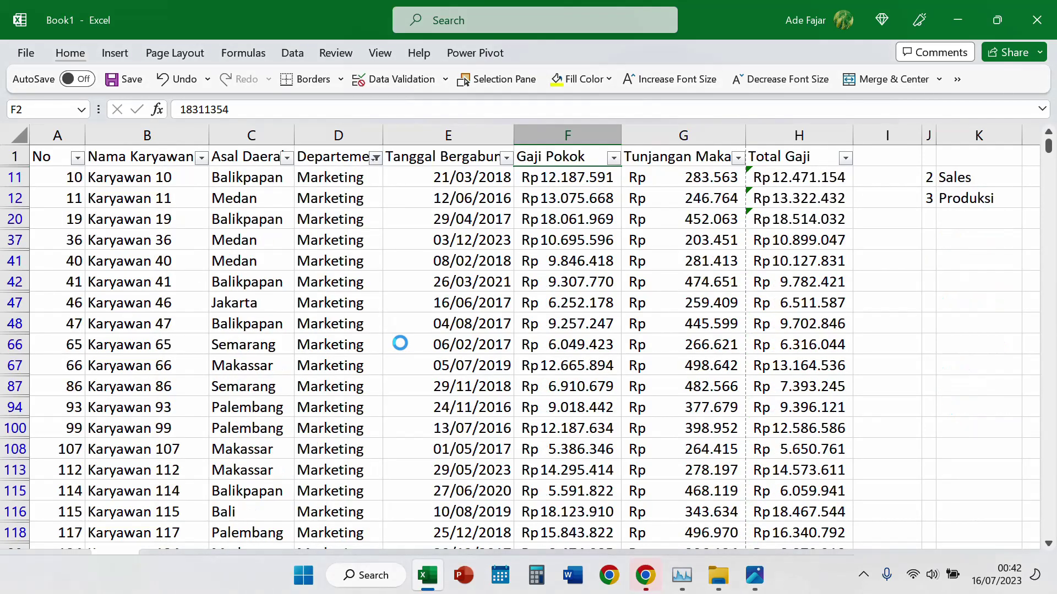
# Step: Examine the filtered Marketing employees from the first rows down to the last matching row
pyautogui.click(469, 302)
pyautogui.press('Right')
pyautogui.press('Right')
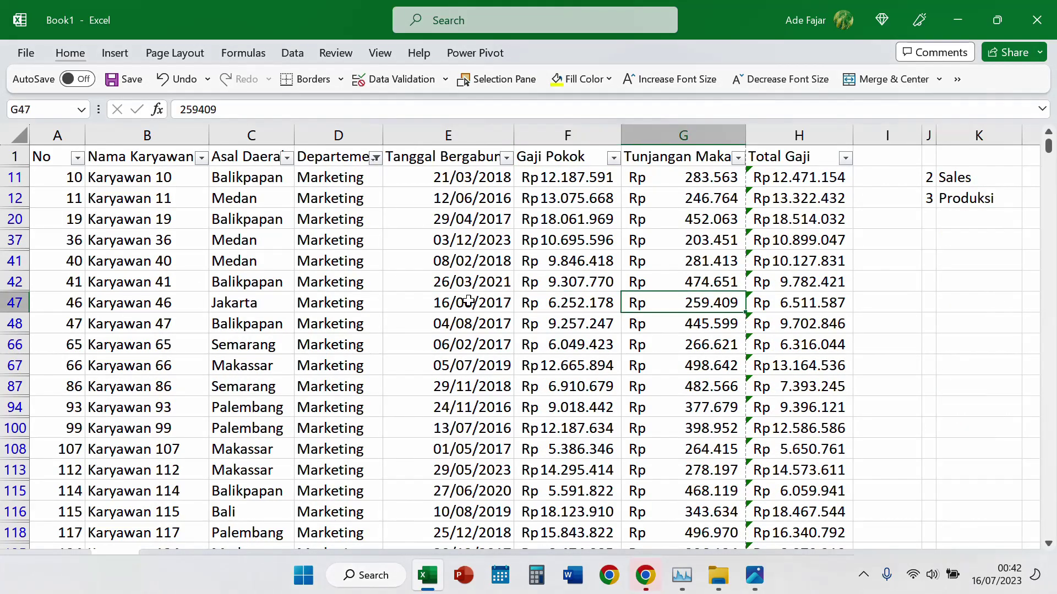
pyautogui.hotkey('ctrl', 'Down')
pyautogui.press('Left')
pyautogui.press('Left')
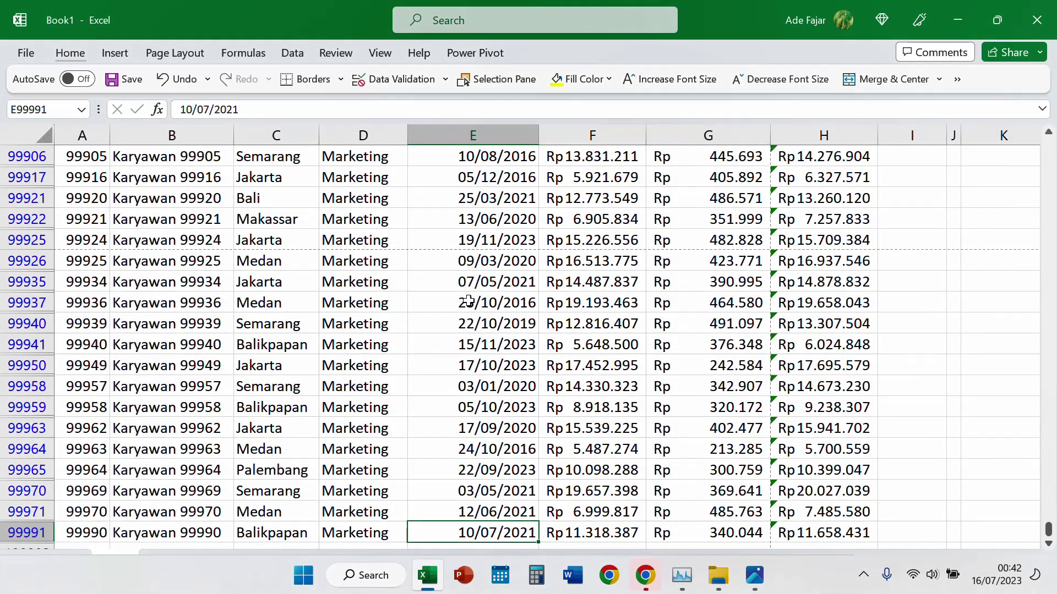
pyautogui.press('Left')
pyautogui.hotkey('ctrl', 'Up')
pyautogui.scroll(1, 468, 302)
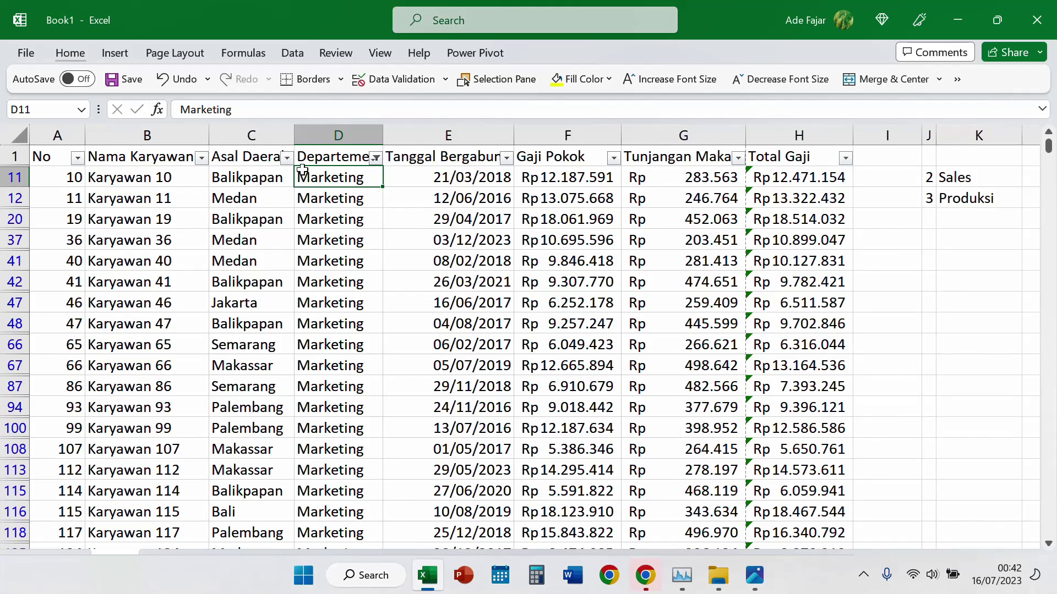
# Step: Filter the Asal Daerah column to show only Palembang
pyautogui.click(287, 161)
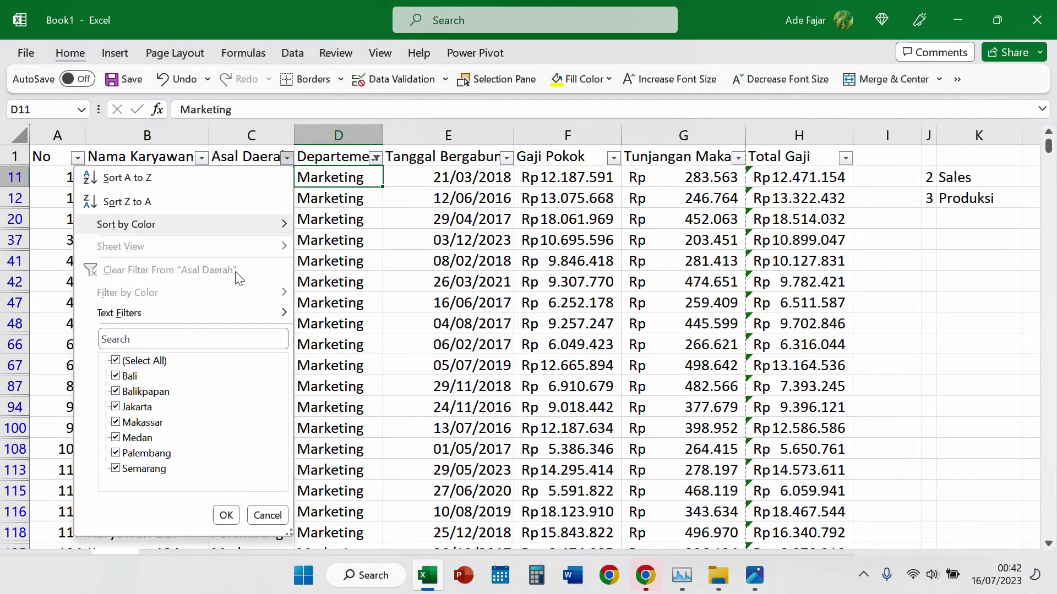
pyautogui.click(160, 367)
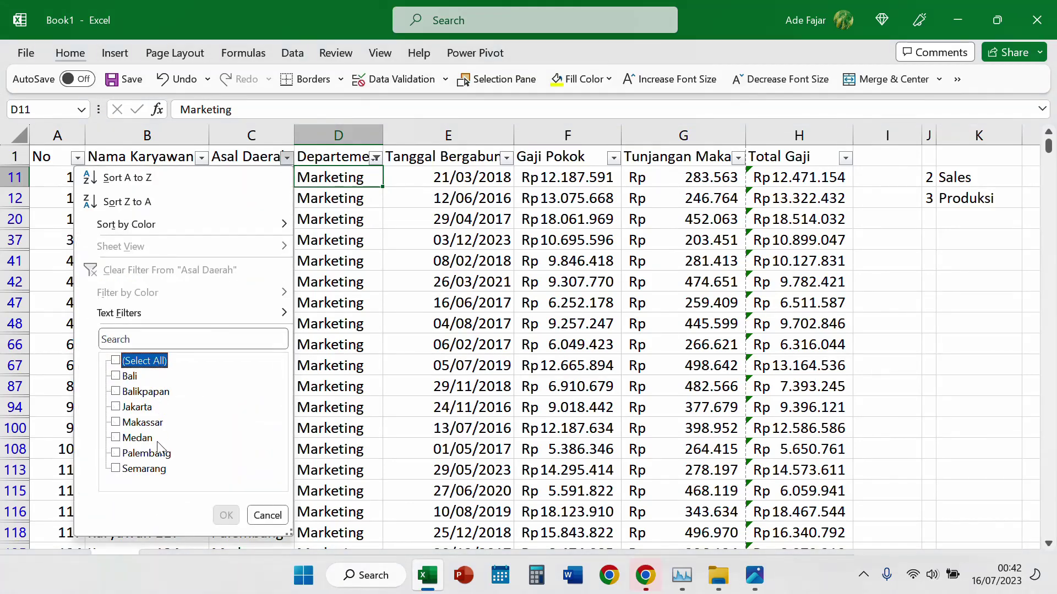
pyautogui.click(142, 455)
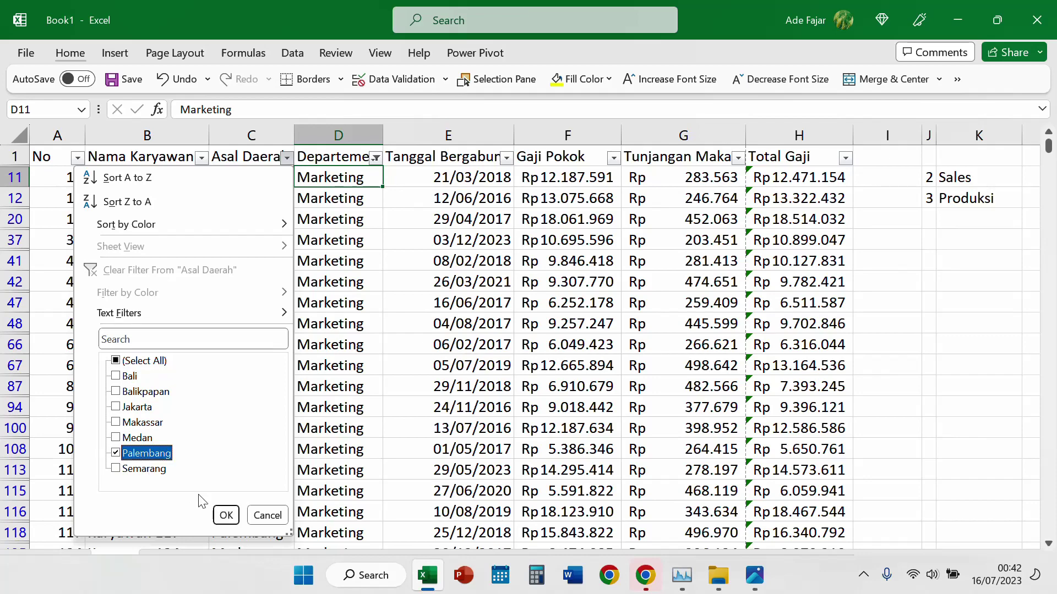
pyautogui.click(226, 515)
# Step: Examine the Marketing employees from Palembang through the first and last filtered rows and return to the header row
pyautogui.click(371, 281)
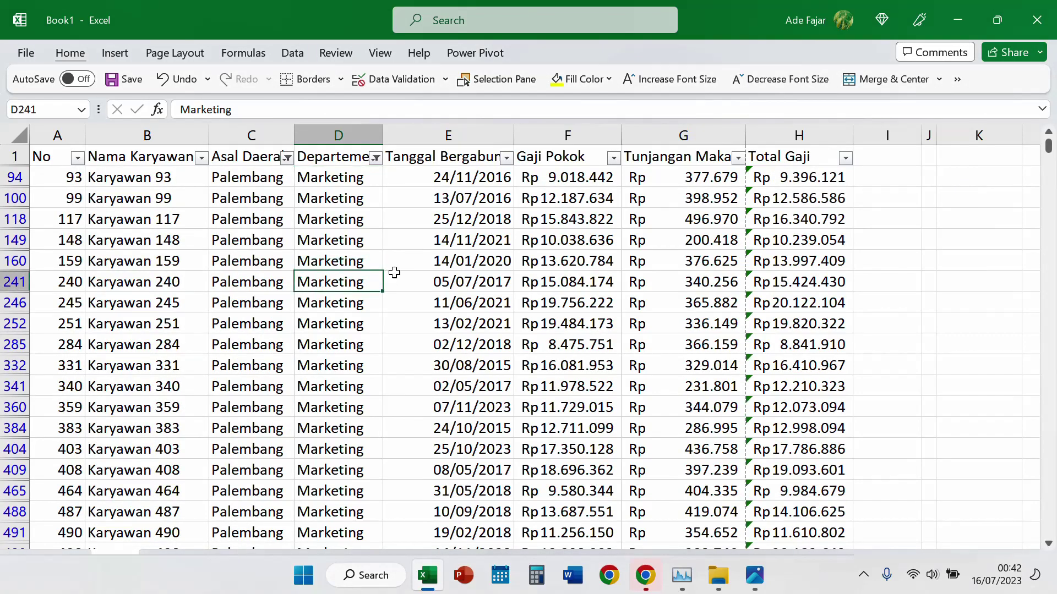
pyautogui.press('Down')
pyautogui.press('Down')
pyautogui.press('Down')
pyautogui.hotkey('ctrl', 'Down')
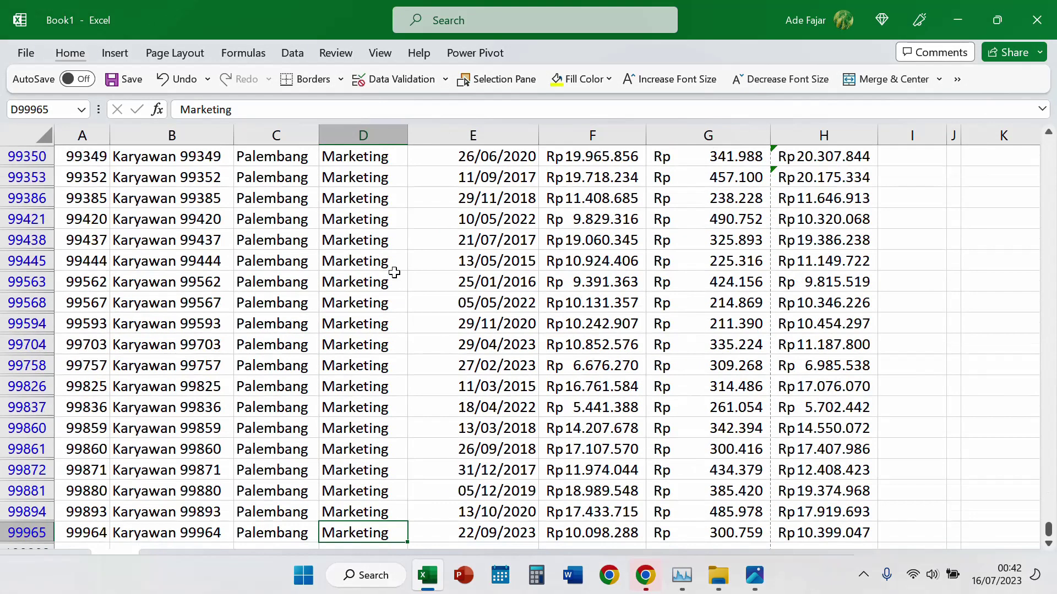
pyautogui.hotkey('ctrl', 'Up')
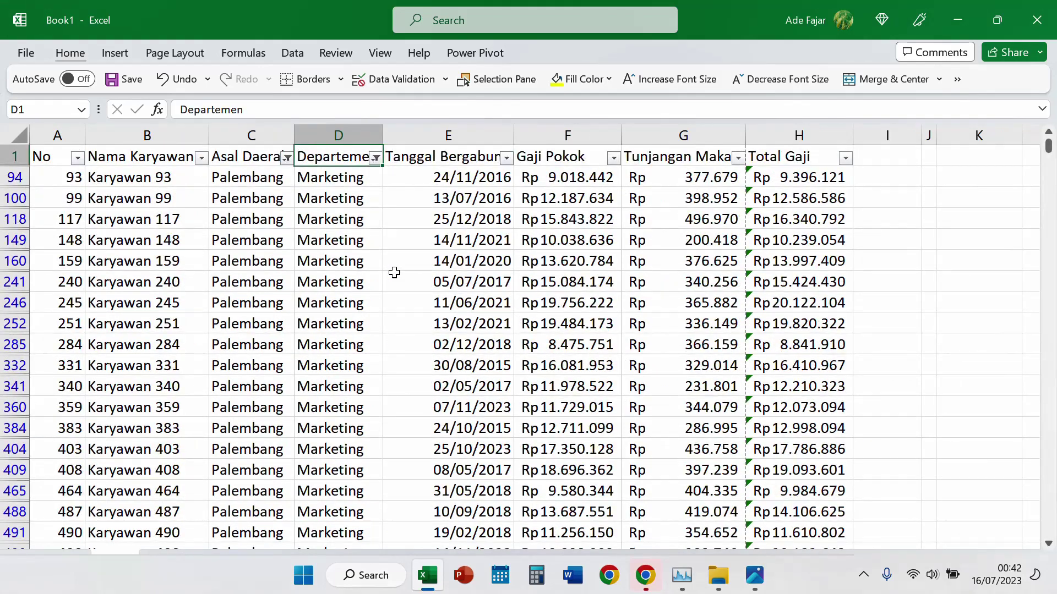
pyautogui.press('Down')
pyautogui.press('Left')
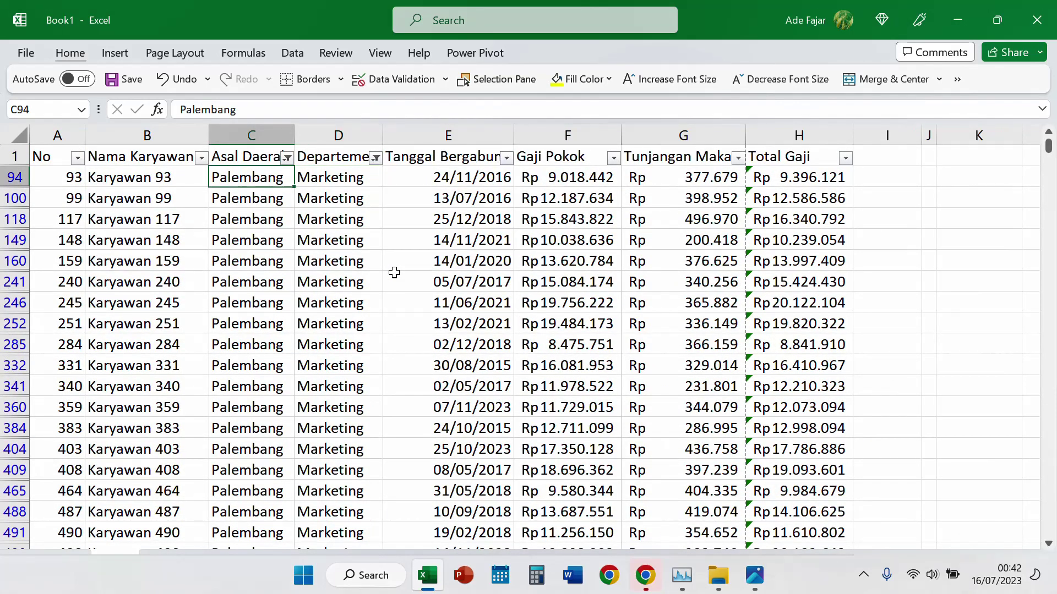
pyautogui.hotkey('ctrl', 'shift', 'Down')
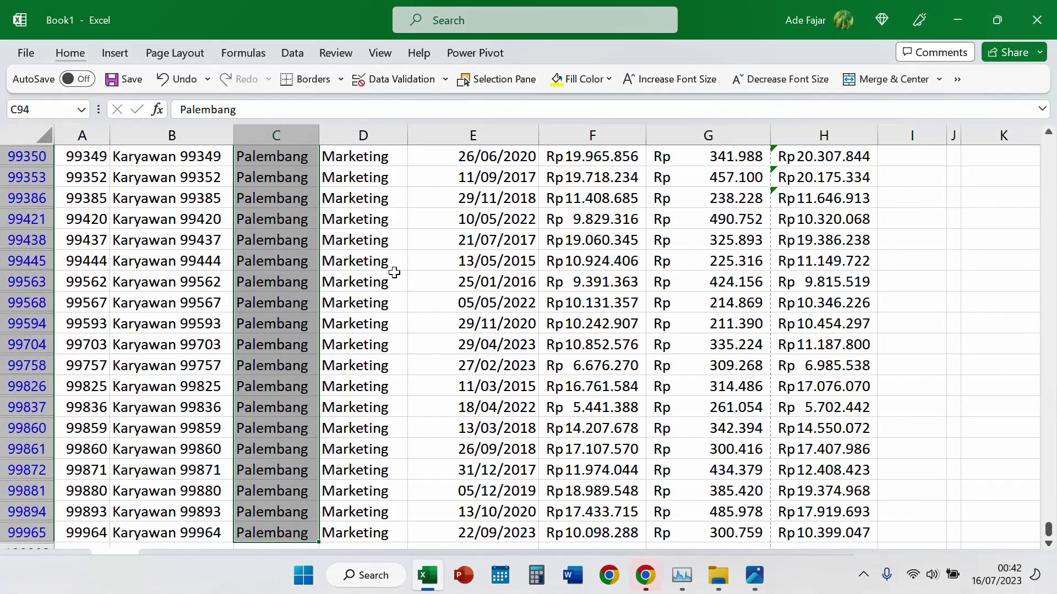
pyautogui.click(767, 284)
pyautogui.click(716, 338)
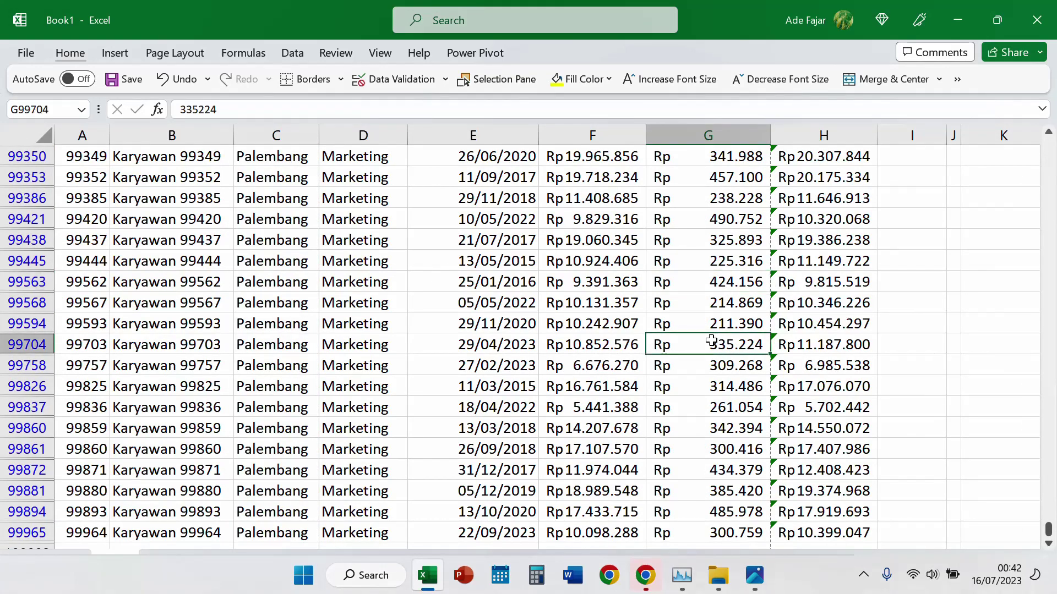
pyautogui.scroll(6, 712, 342)
pyautogui.scroll(6, 712, 345)
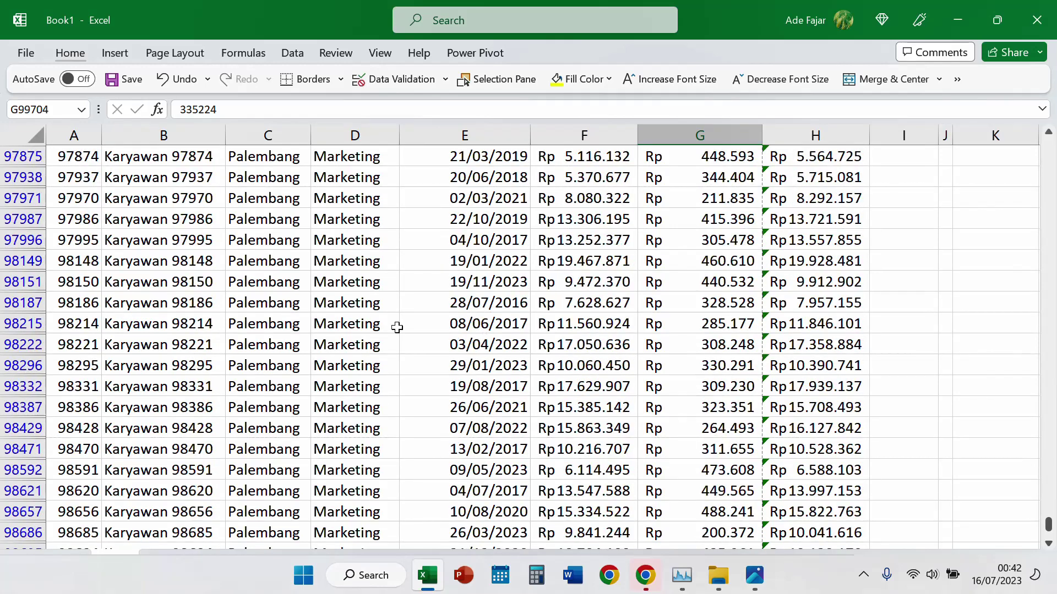
pyautogui.click(396, 327)
pyautogui.hotkey('ctrl', 'Up')
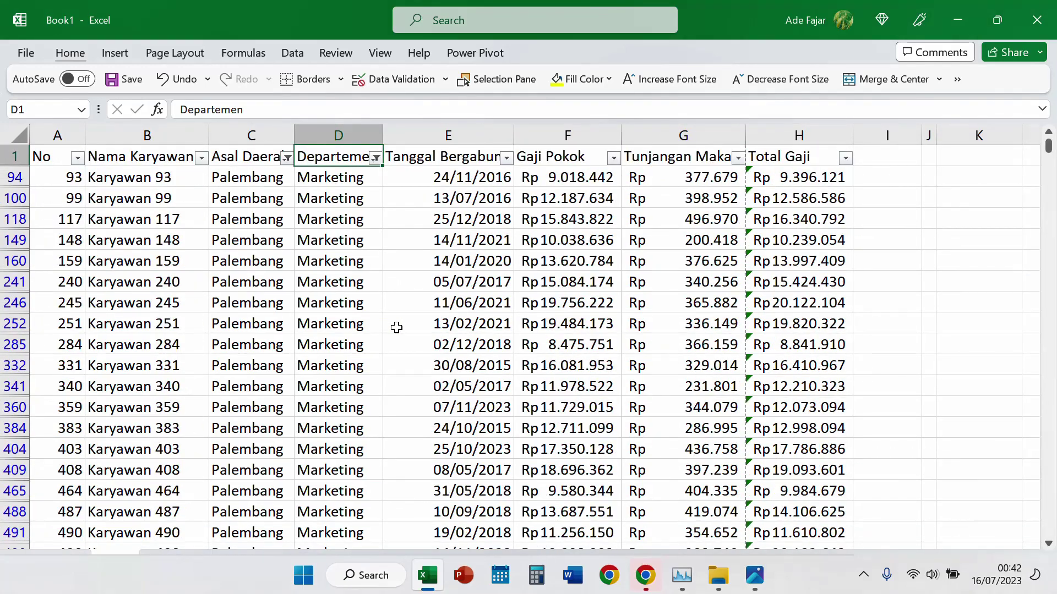
pyautogui.hotkey('ctrl', 'Left')
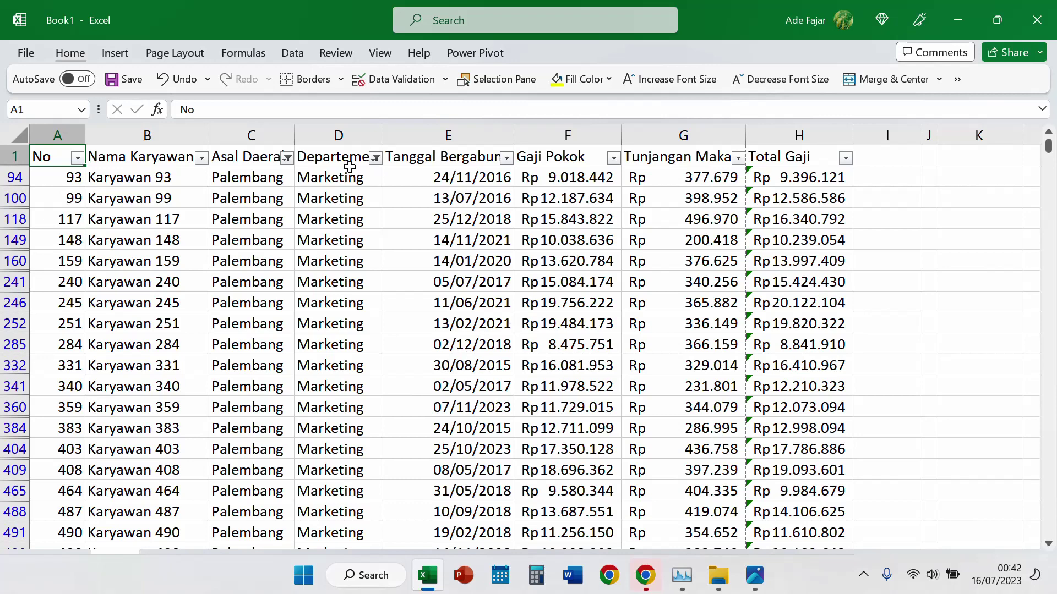
# Step: Remove the Palembang filter from Asal Daerah and the Marketing filter from Departemen so all employees are listed
pyautogui.click(292, 160)
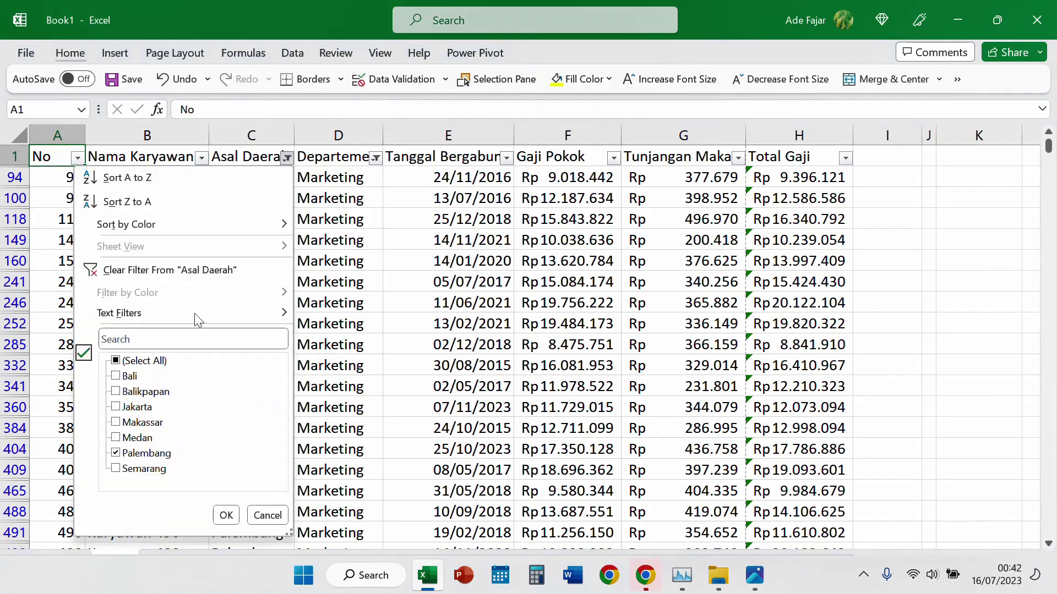
pyautogui.click(225, 515)
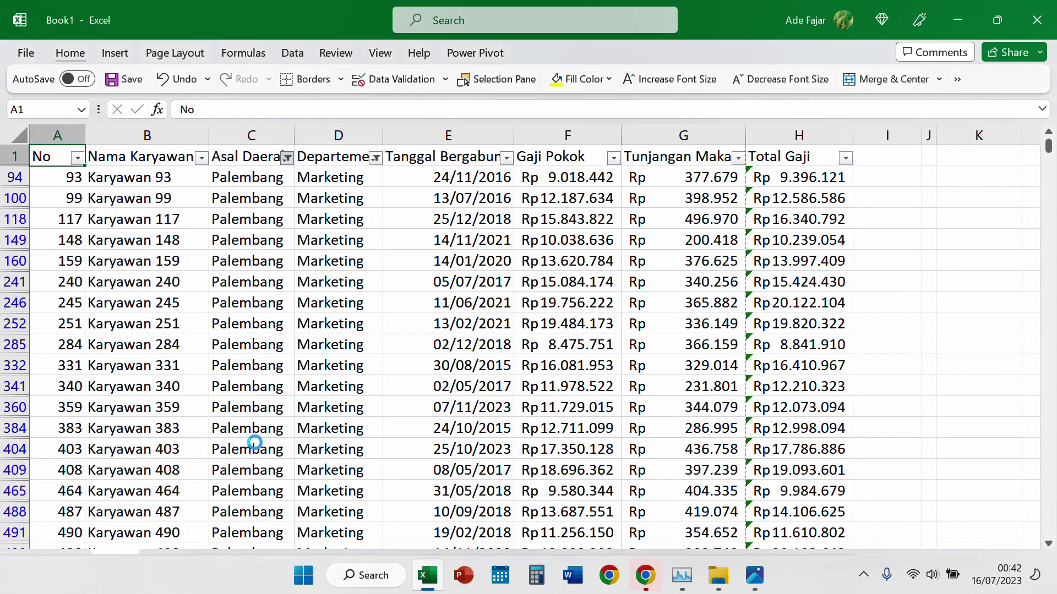
pyautogui.click(377, 160)
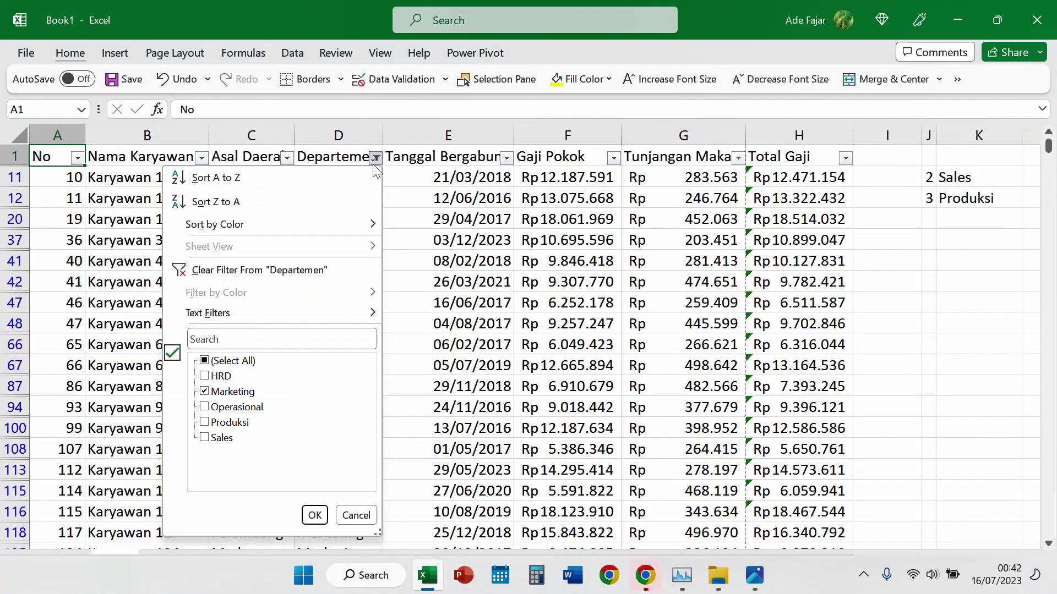
pyautogui.click(315, 515)
pyautogui.click(143, 267)
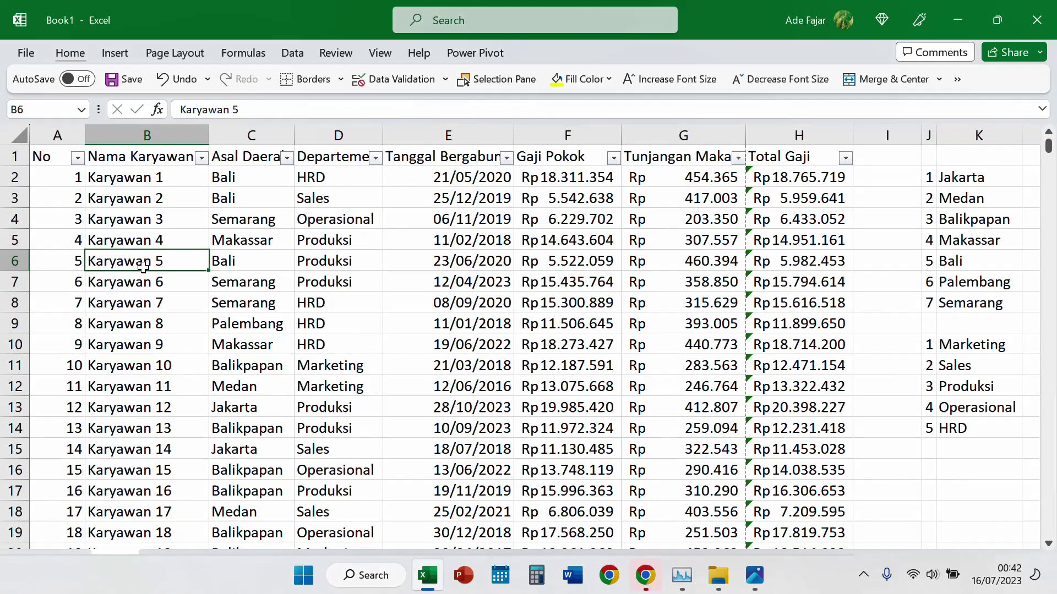
pyautogui.press('Left')
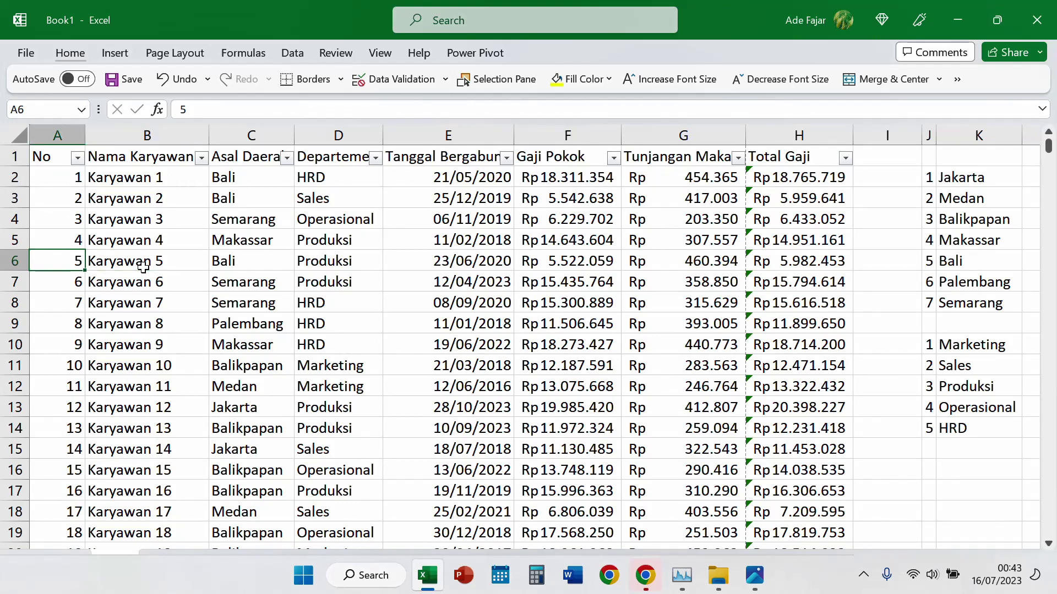